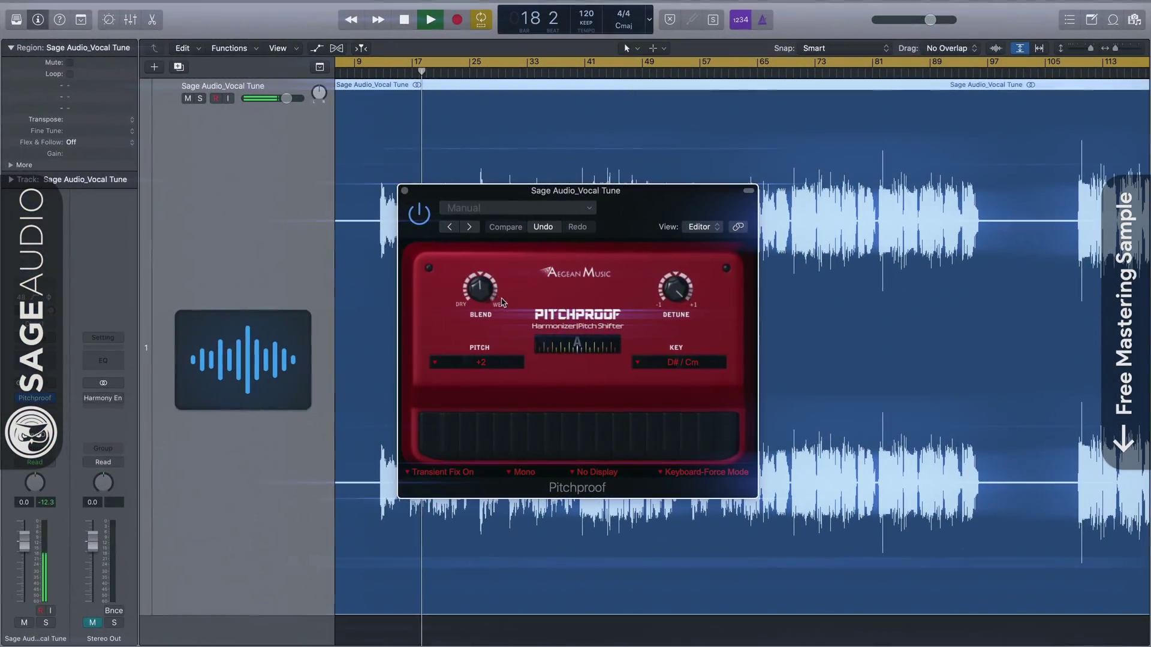
Step: Lower Pitchproof's Blend toward dry and turn its Detune below centre
left_click_drag(479, 282, 480, 290)
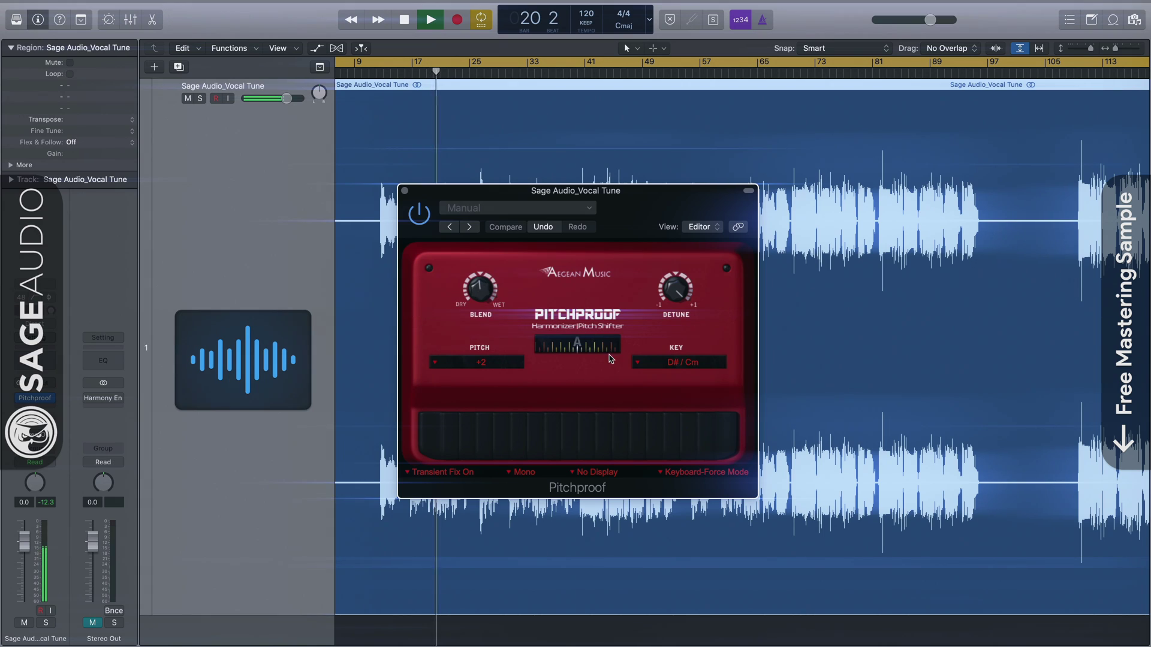
left_click_drag(676, 287, 676, 299)
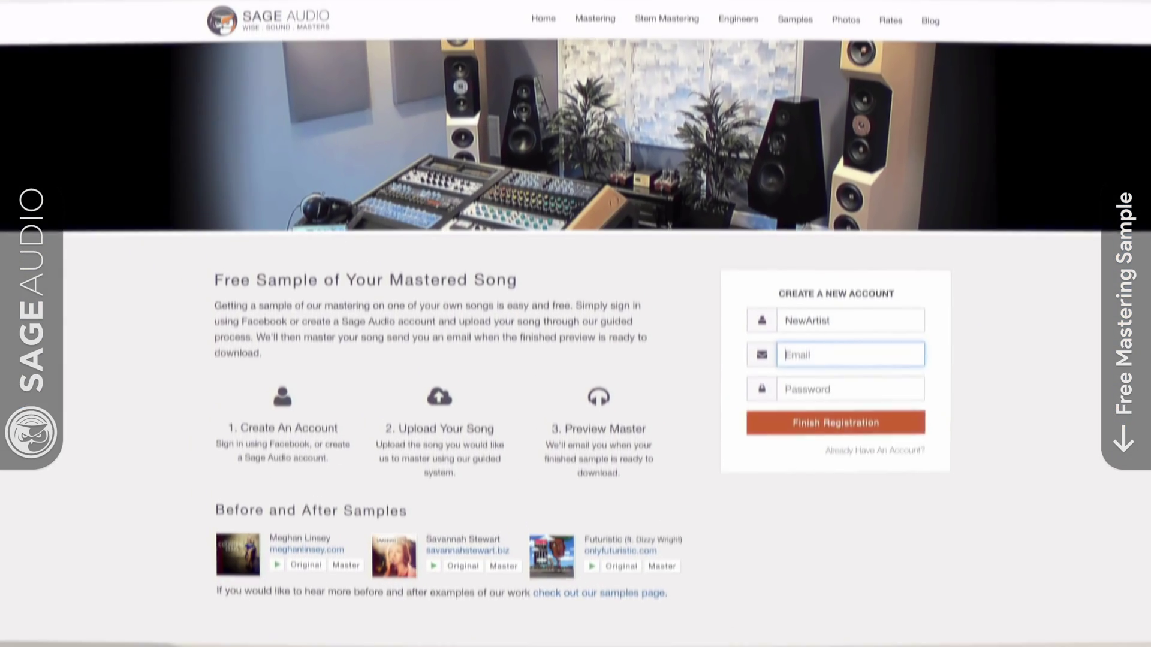
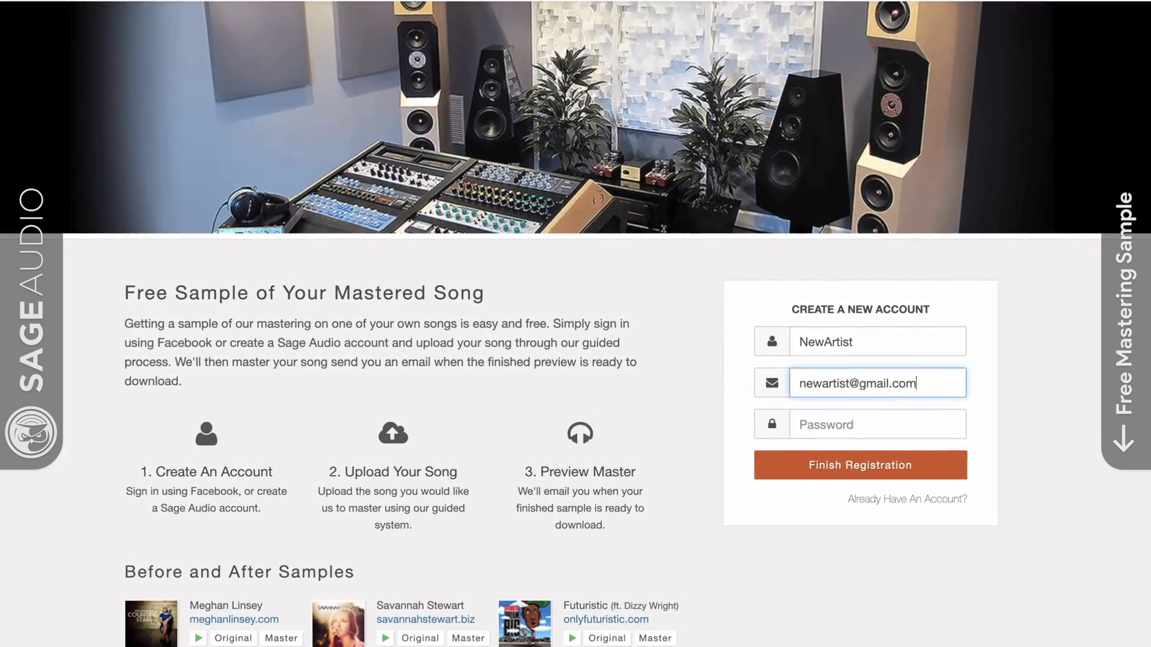
Step: Enter the artist's e-mail address and an account password in the sign-up form
key("Tab")
type("***")
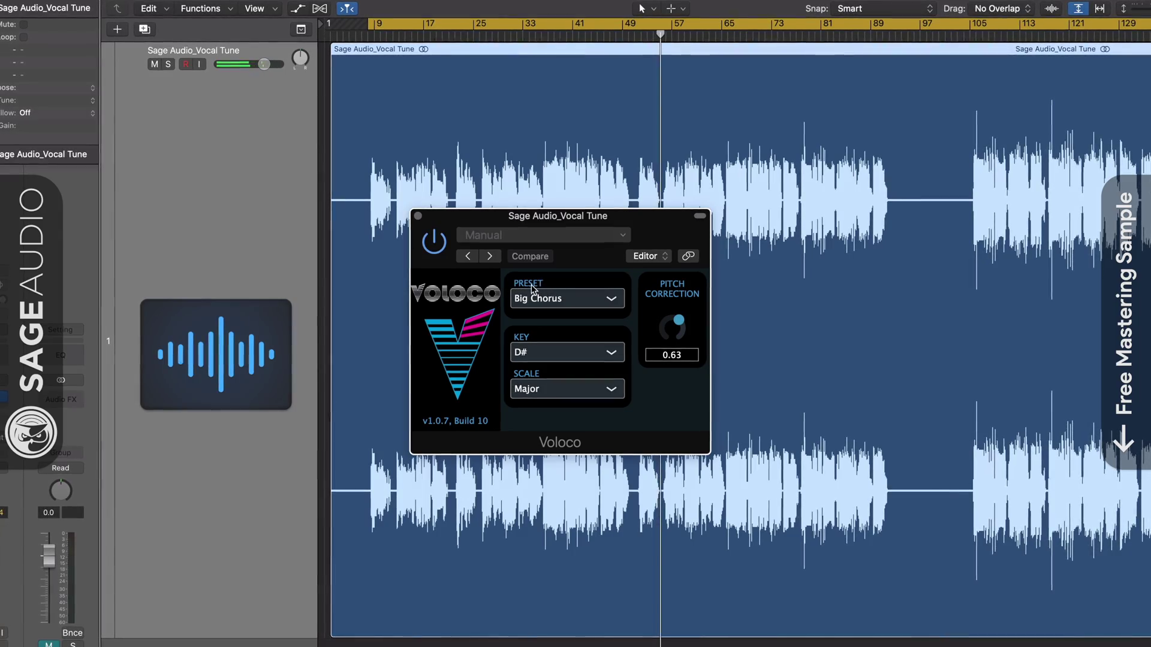
Step: Try Voloco's Hard and Natural presets, then settle on Super Vocoder
left_click(614, 298)
left_click(581, 319)
left_click(594, 298)
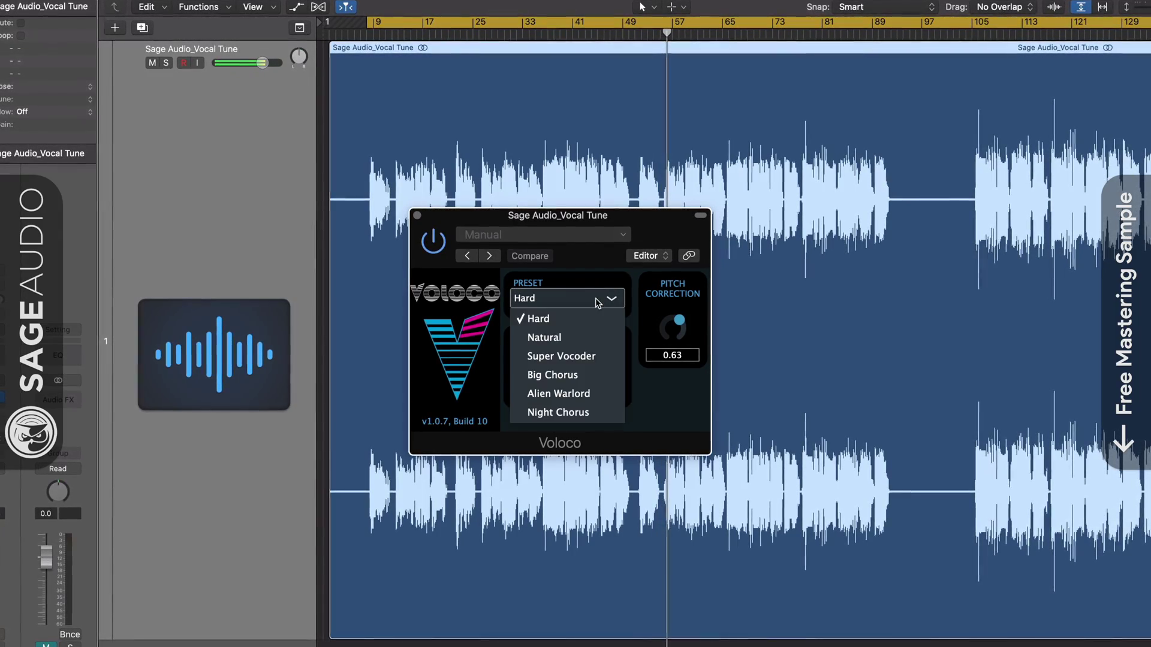
left_click(575, 338)
left_click(590, 300)
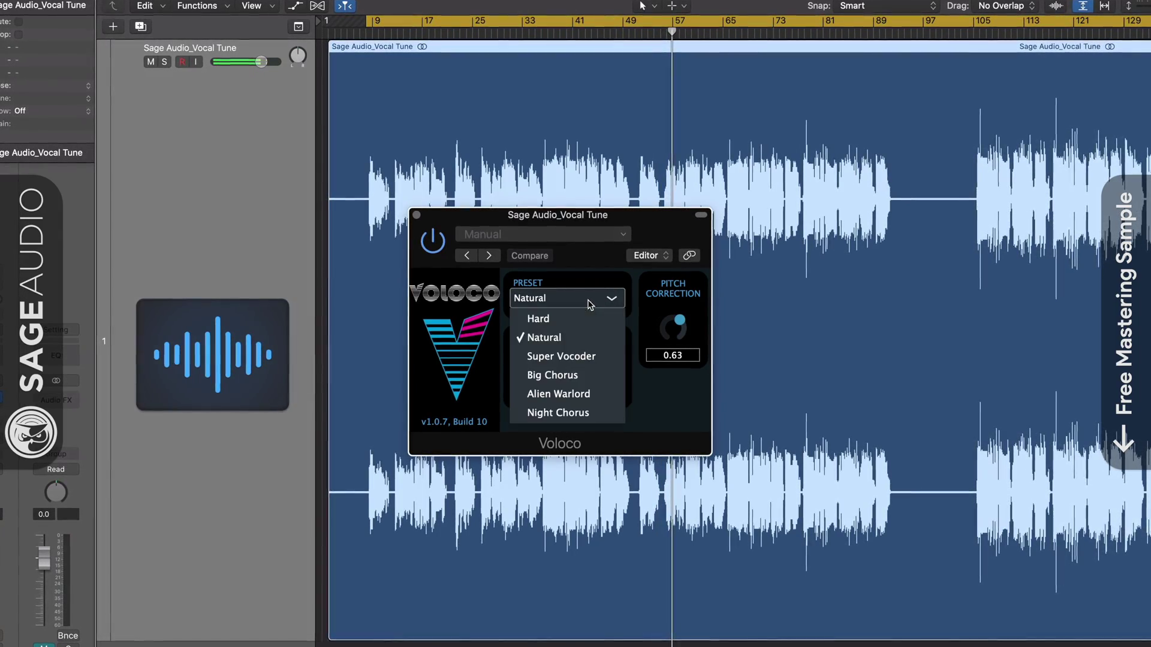
left_click(561, 356)
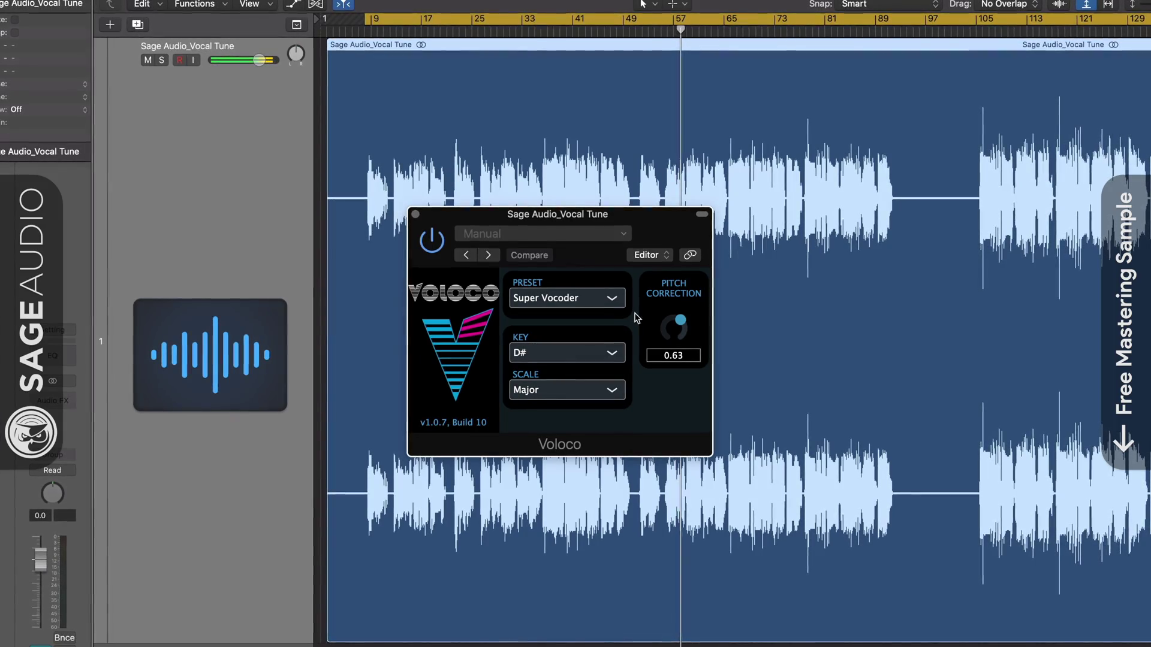
Step: Audition keys C, C# and D with Minor and Major pentatonic scales
left_click(531, 348)
left_click(540, 368)
left_click(546, 346)
left_click(547, 393)
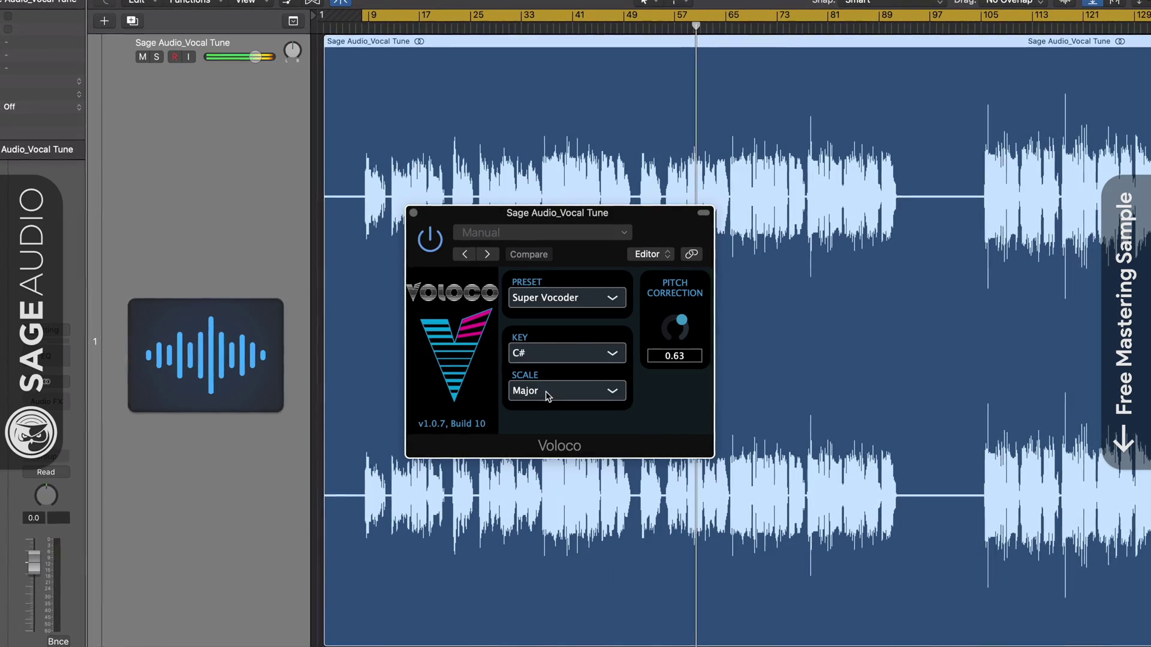
left_click(605, 353)
left_click(585, 408)
left_click(514, 397)
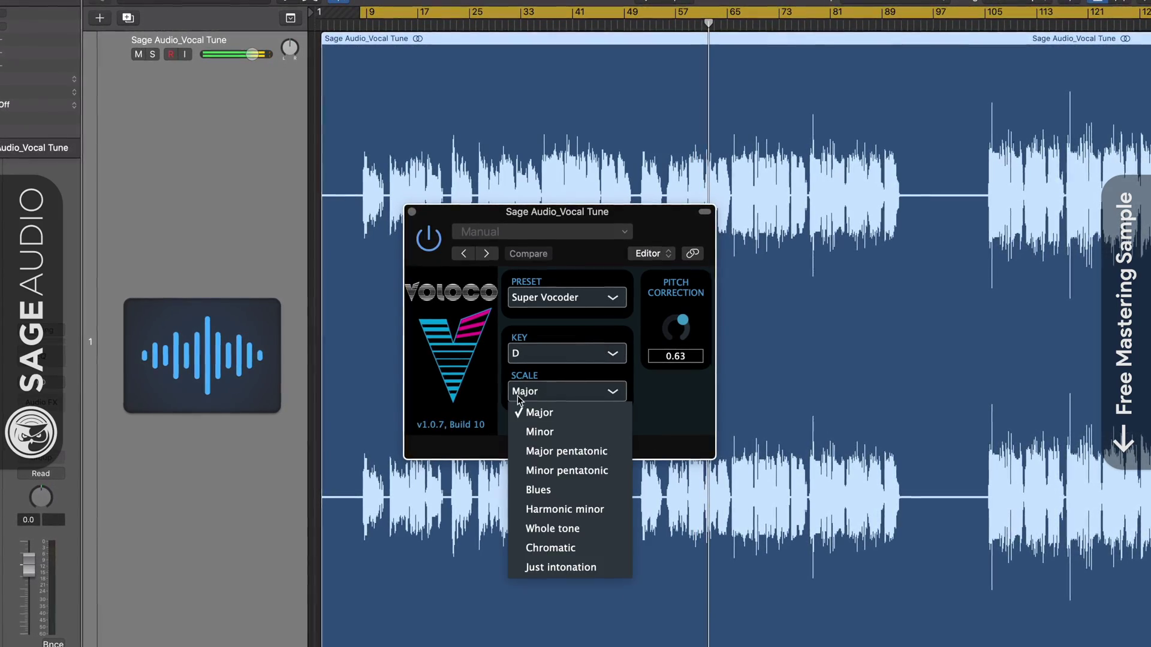
left_click(541, 432)
left_click(549, 393)
left_click(566, 451)
Step: Set Voloco's key to D# and scale to Major
left_click(538, 361)
left_click(547, 431)
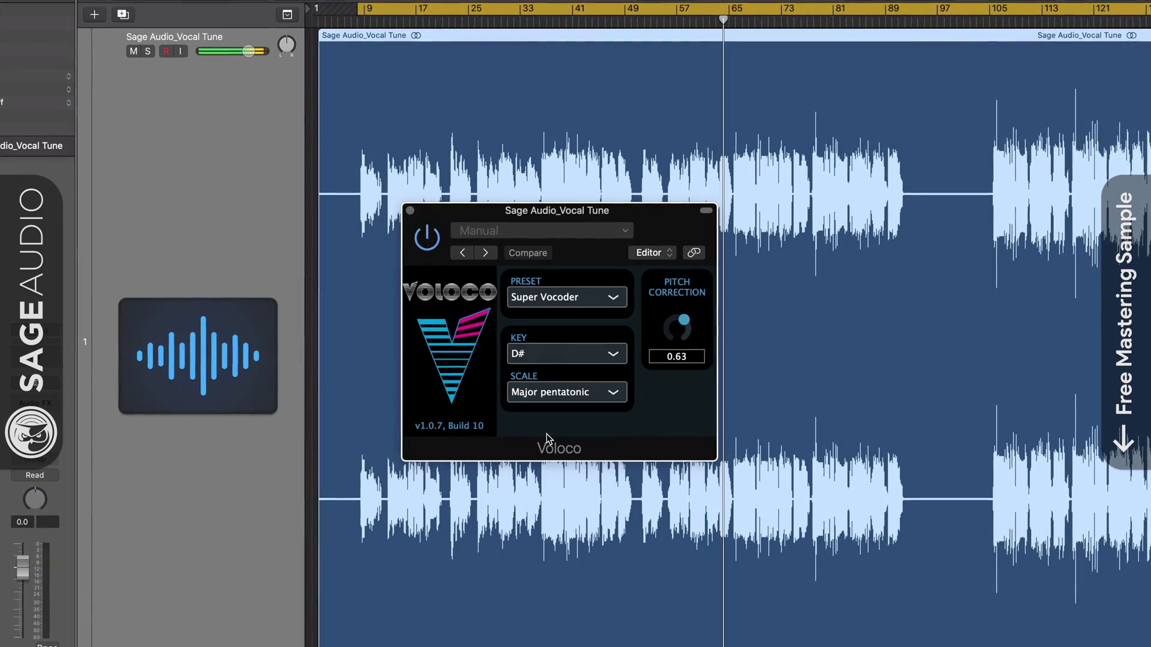
left_click(526, 392)
left_click(542, 414)
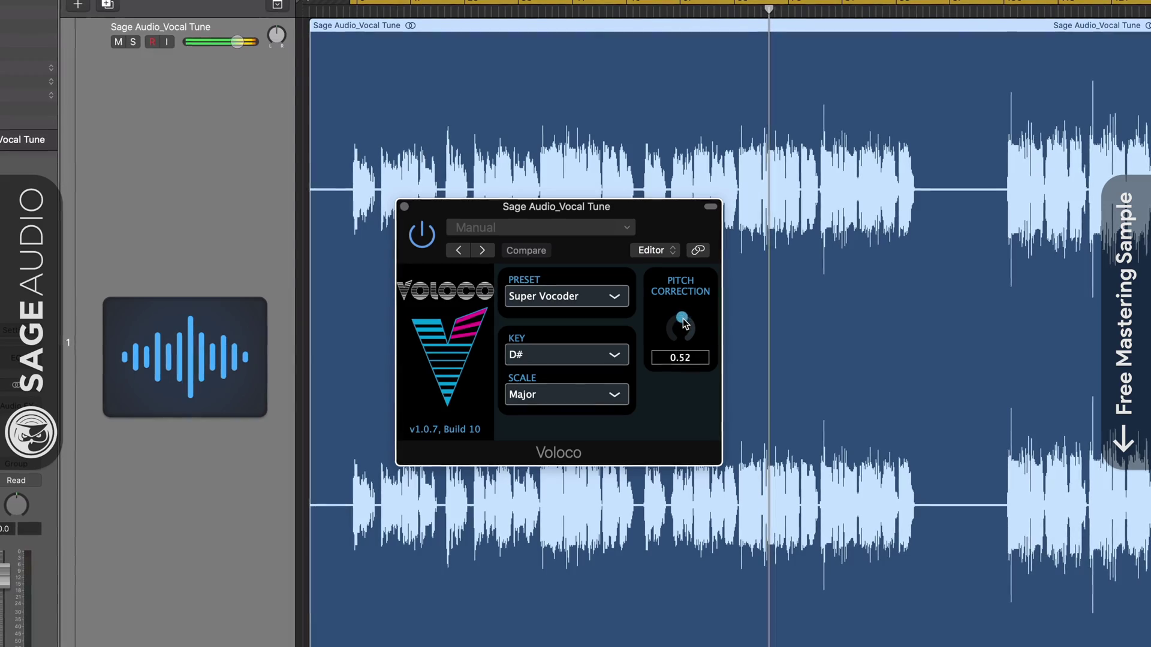
Step: Turn Voloco's Pitch Correction to 1.00 and nudge the plugin window up
left_click_drag(679, 322, 676, 330)
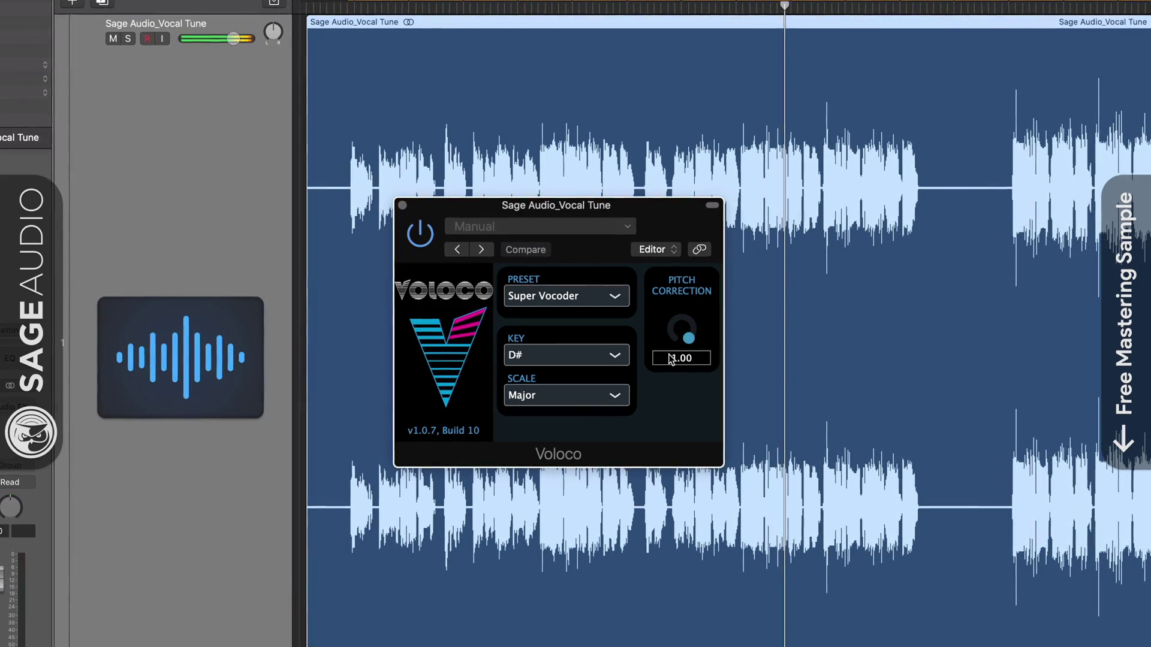
left_click_drag(634, 208, 637, 200)
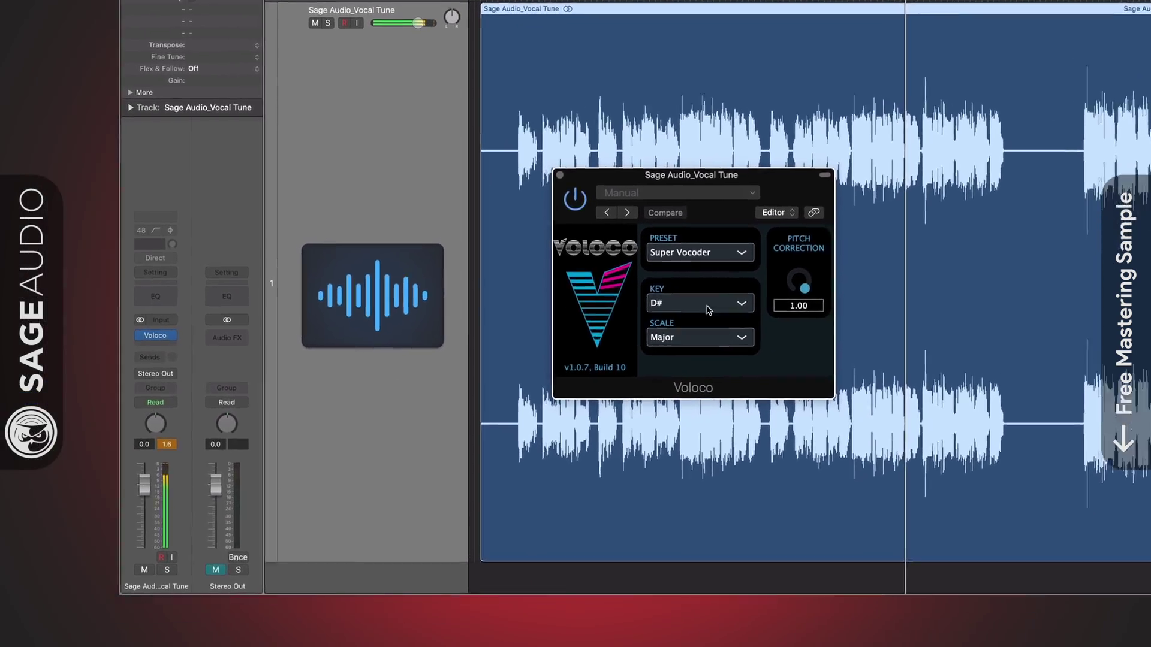
Step: Audition Voloco's Hard and Super Vocoder presets, ending on Alien Warlord
left_click(581, 321)
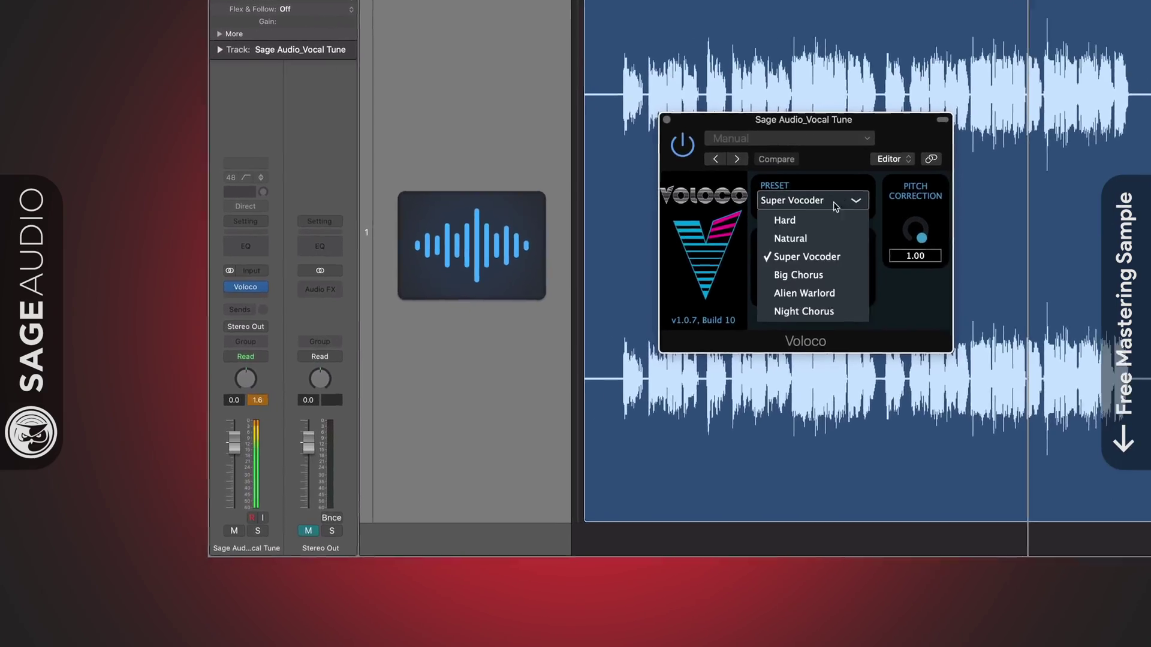
left_click(833, 221)
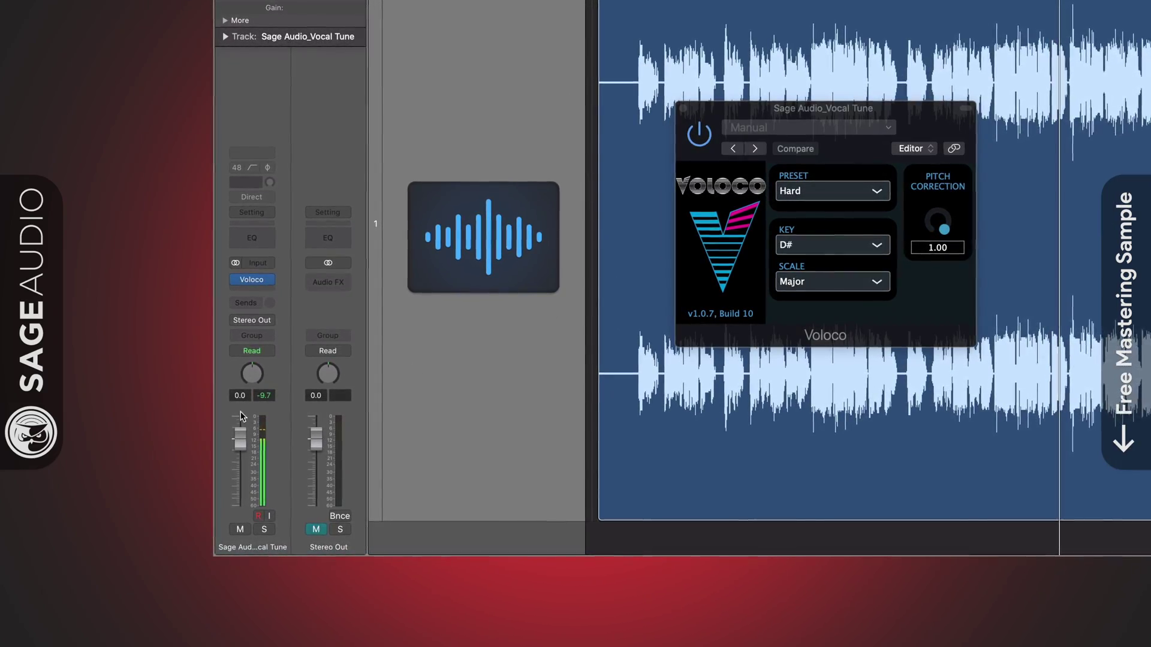
left_click(833, 191)
left_click(806, 249)
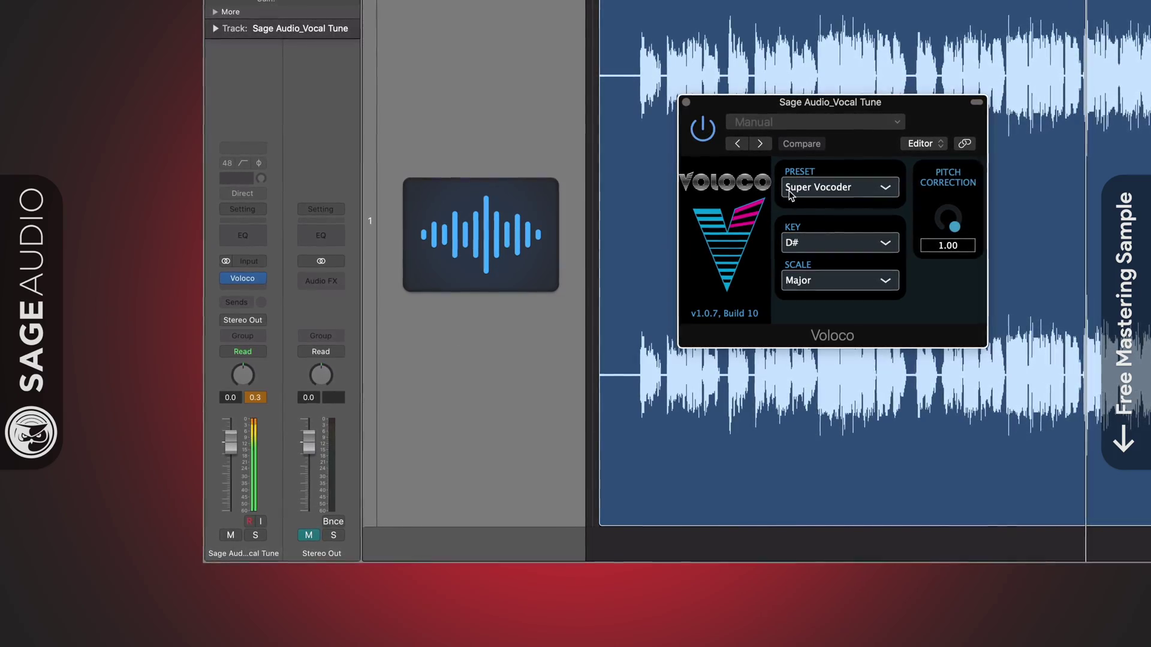
left_click(830, 187)
left_click(836, 283)
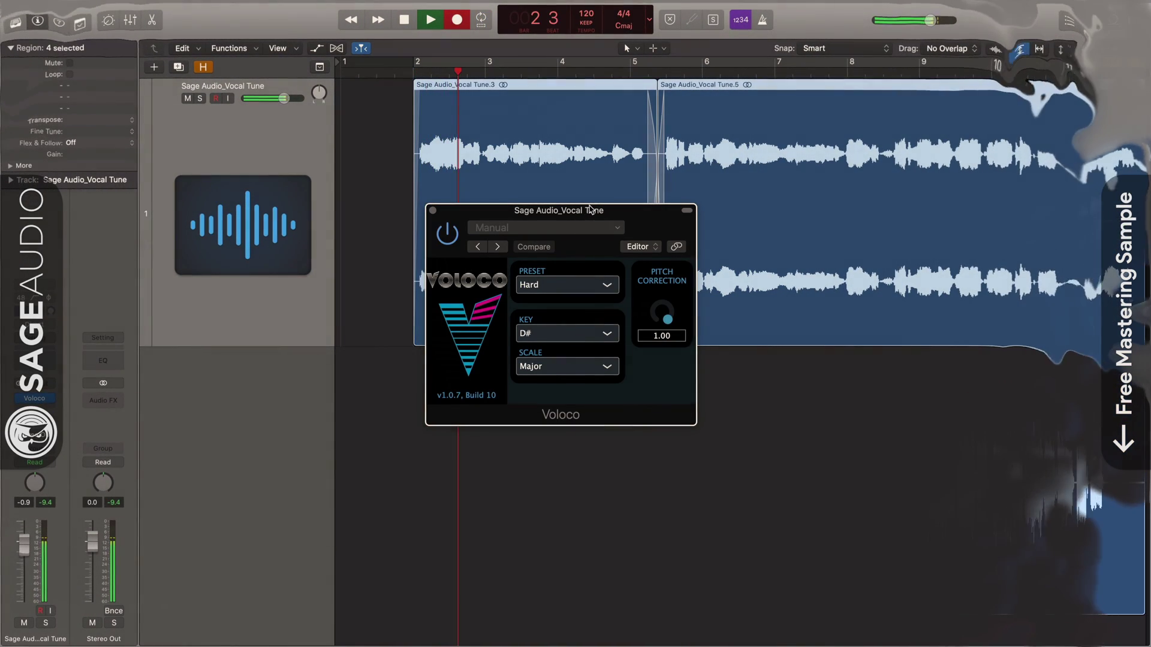
Step: Lower the Voloco window, try Natural, and return to Super Vocoder at 1.00 correction
left_click_drag(591, 210, 585, 261)
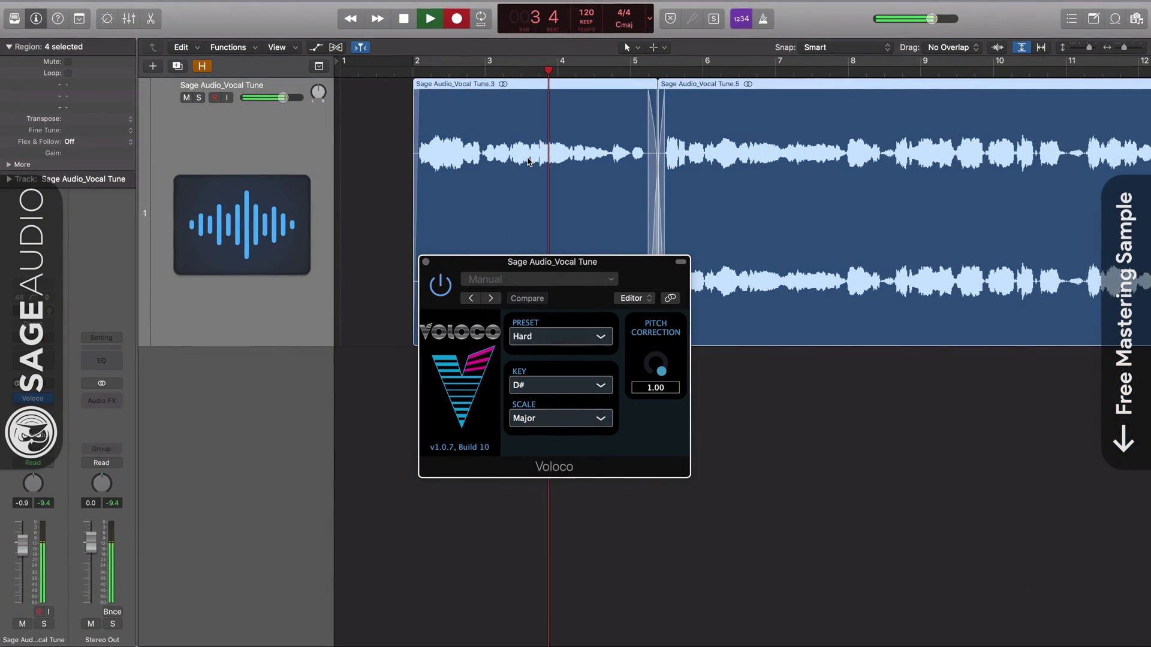
mouse_move(661, 370)
left_mouse_down()
mouse_move(658, 396)
mouse_move(653, 384)
left_mouse_up()
left_click(597, 343)
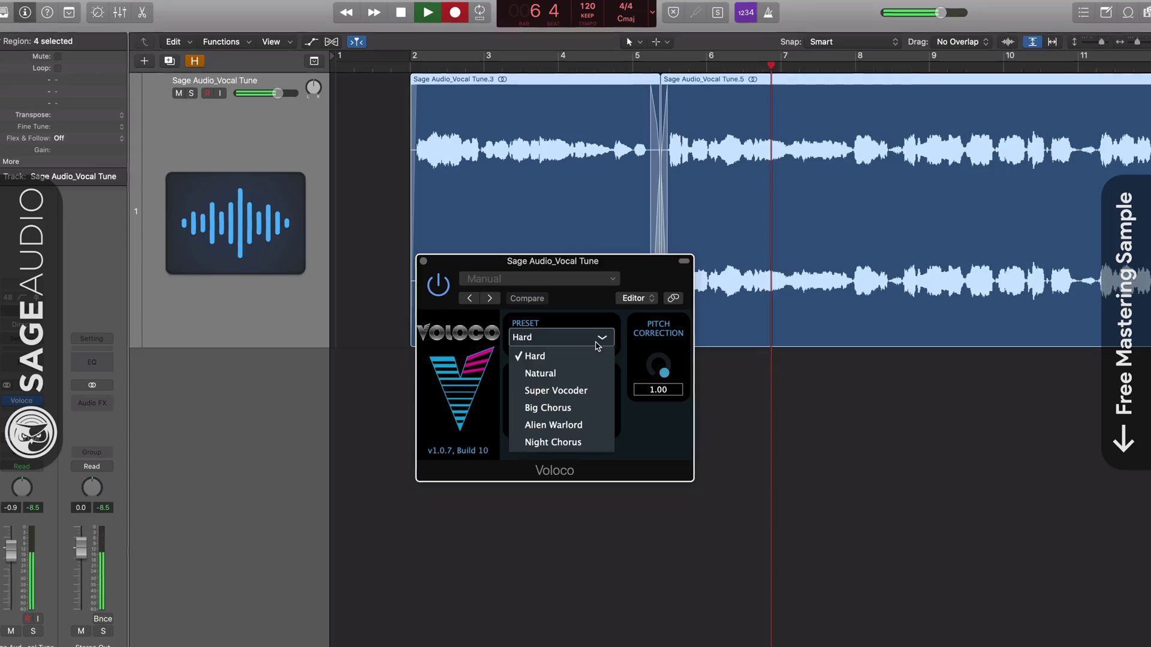
left_click(540, 373)
mouse_move(654, 349)
left_mouse_down()
mouse_move(660, 397)
mouse_move(658, 344)
left_mouse_up()
left_click(601, 343)
left_click(557, 393)
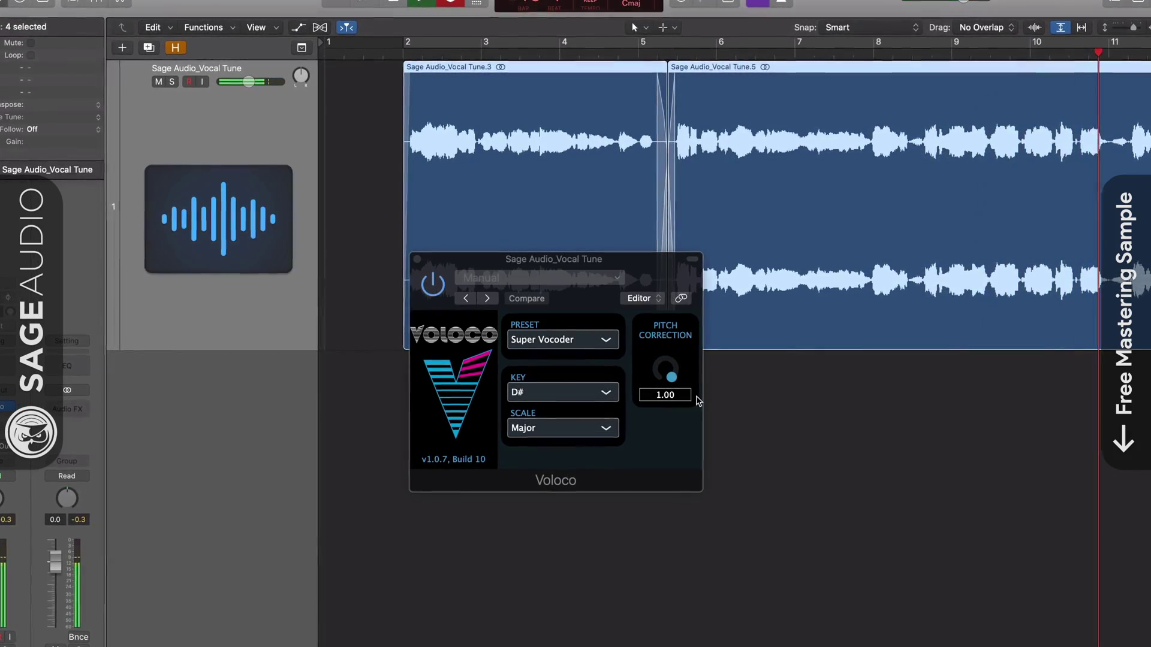
Step: Cycle Voloco through Big Chorus and Alien Warlord to Night Chorus, restoring correction to 1.00
left_click_drag(666, 369, 659, 443)
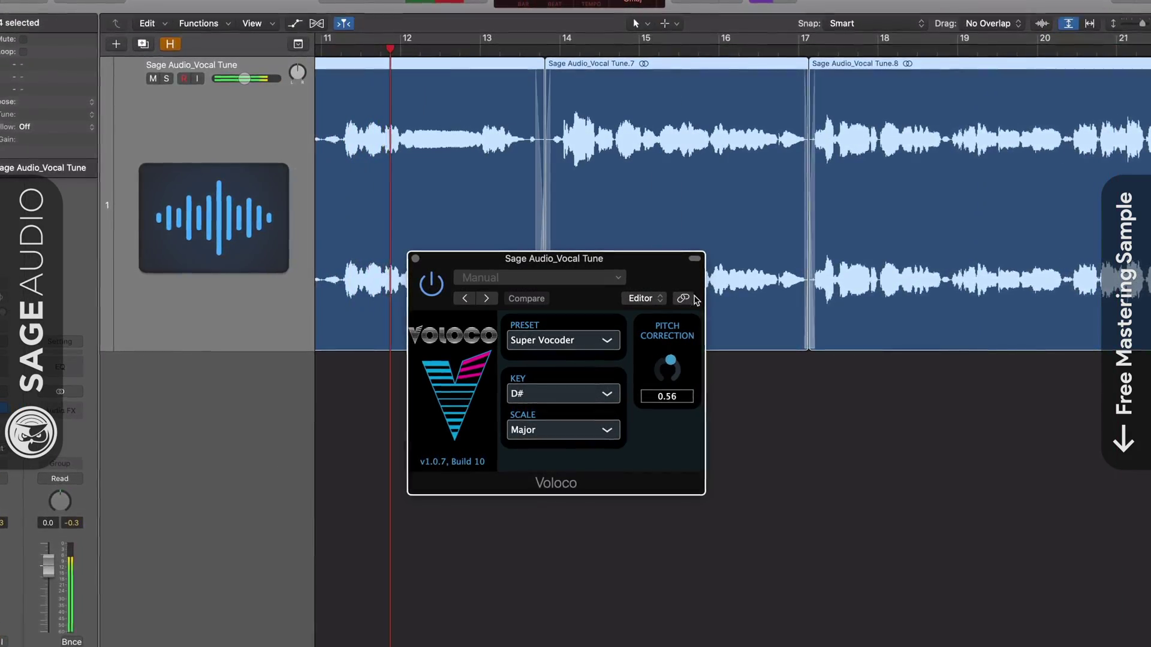
left_click(603, 341)
left_click(549, 416)
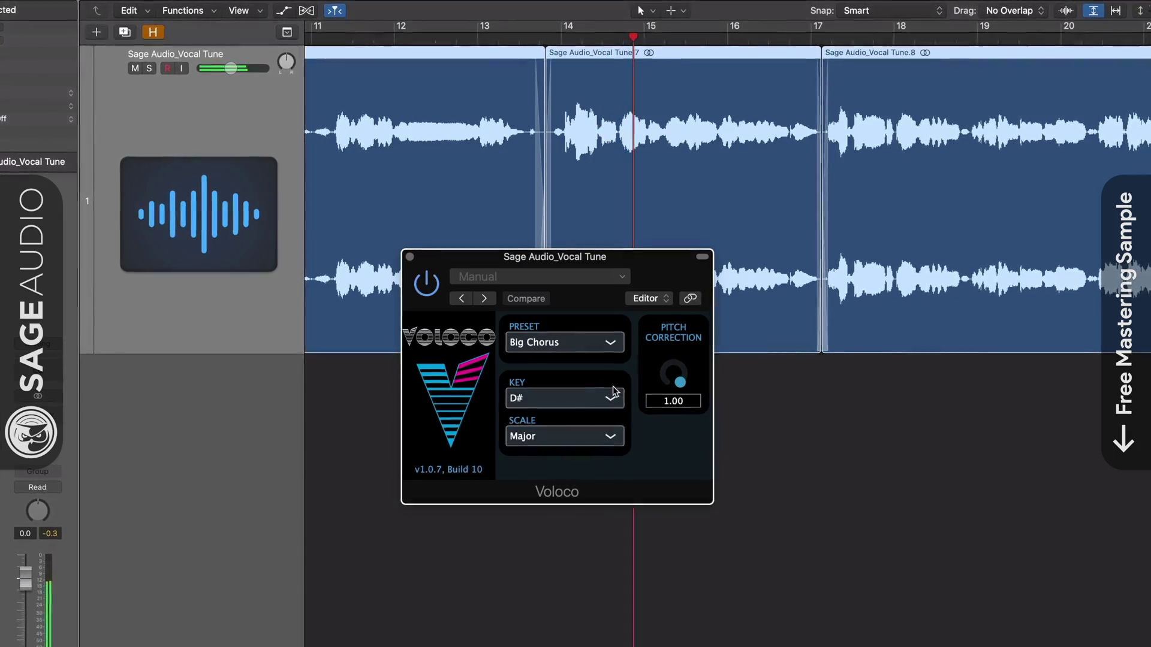
left_click(609, 342)
left_click(583, 444)
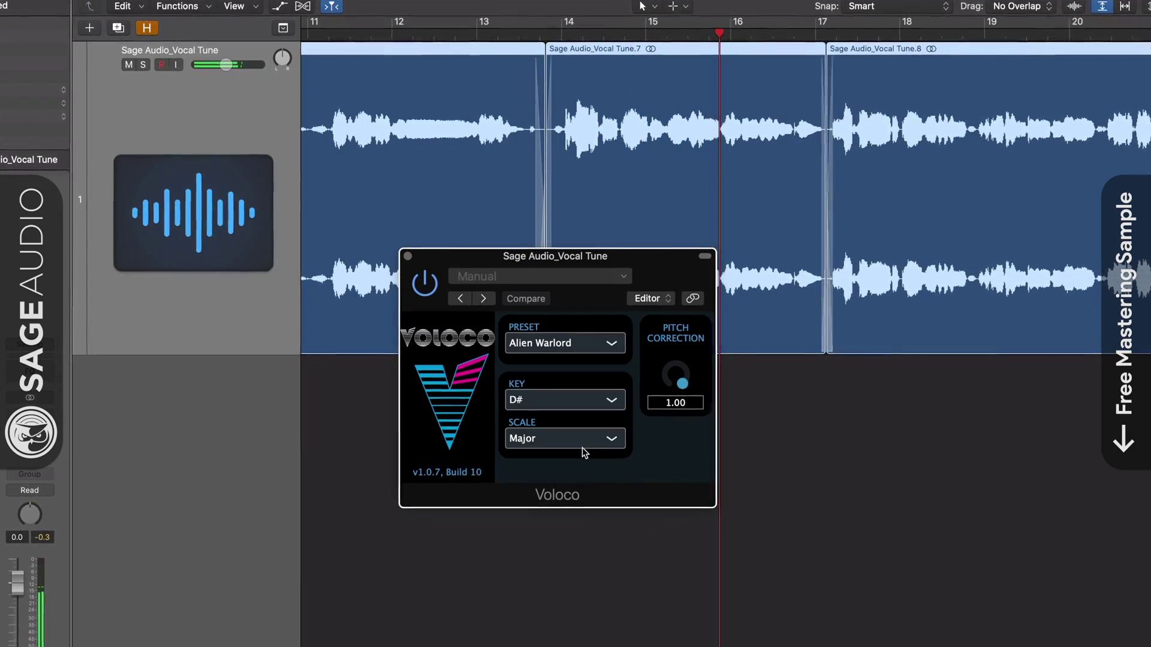
left_click(596, 352)
left_click(570, 467)
left_click_drag(690, 388, 646, 462)
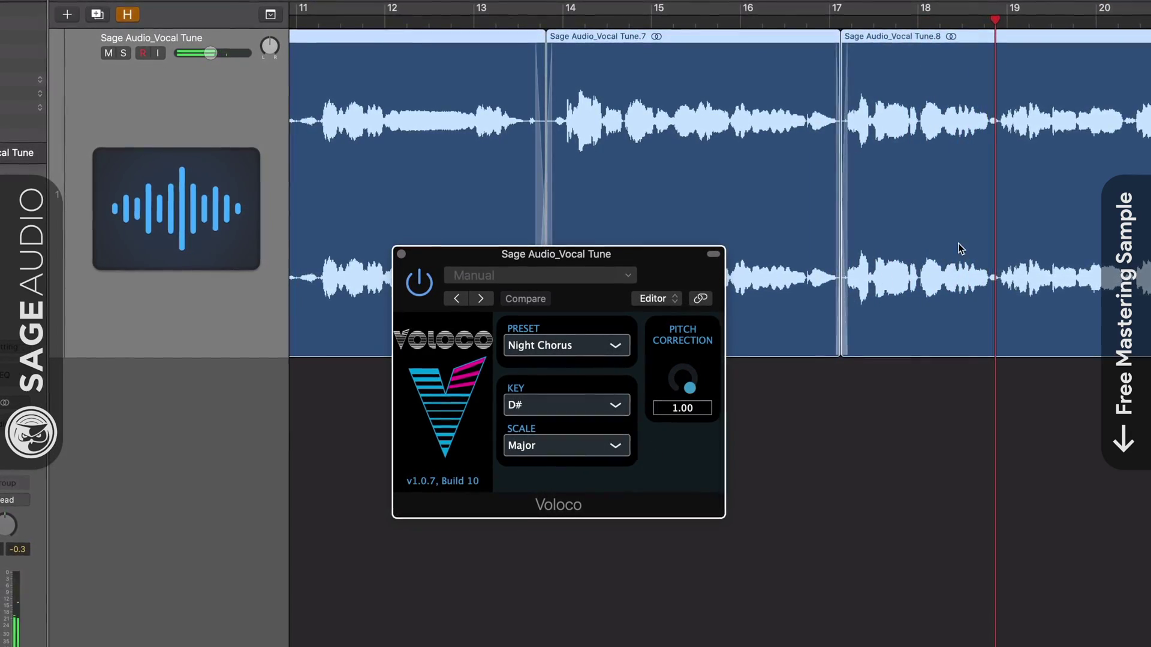
key("super+Left")
key("super+Left")
Step: Switch Voloco to Hard, bypass it briefly, and raise Pitch Correction back to 1.00
left_click(579, 347)
left_click(579, 371)
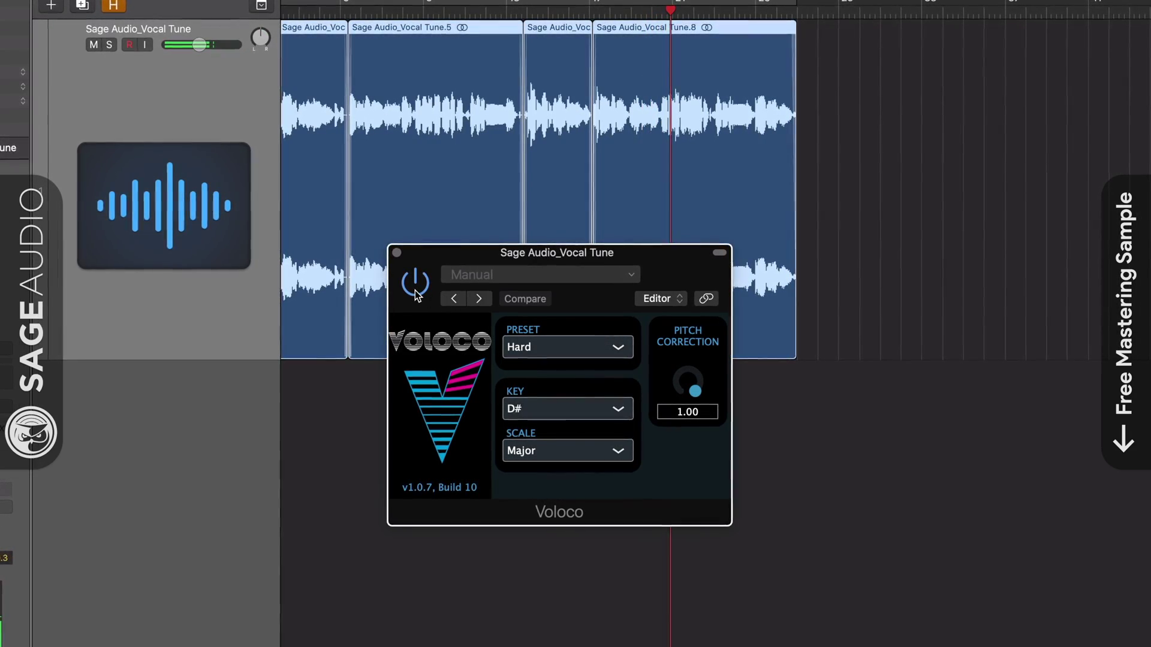
left_click_drag(694, 389, 692, 355)
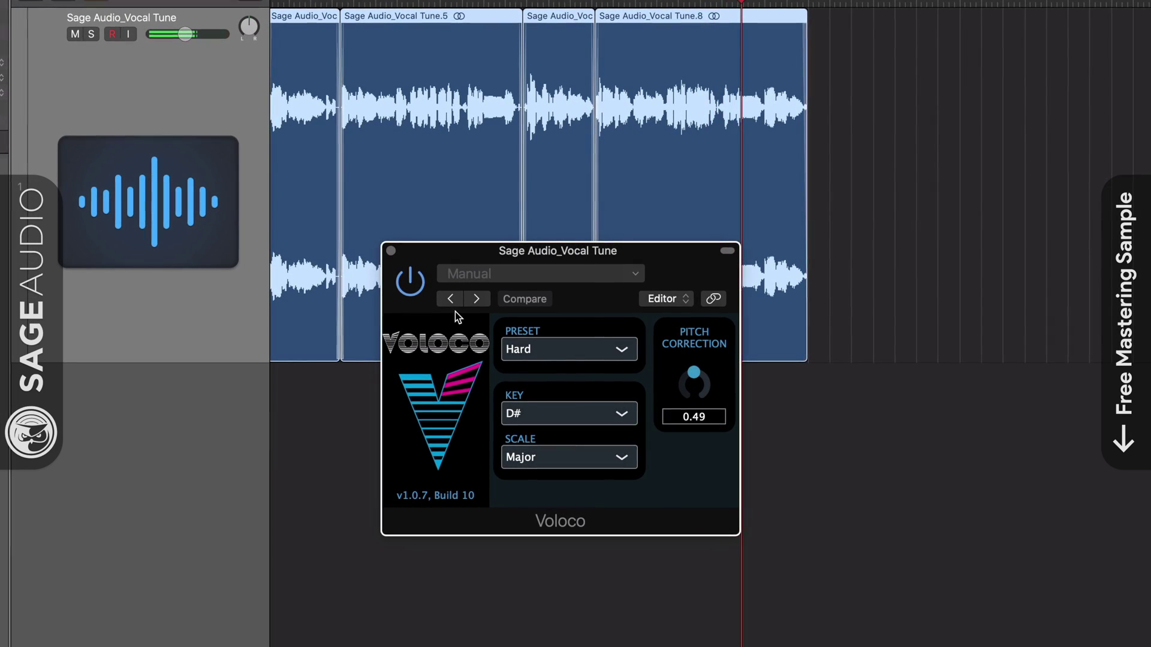
left_click(402, 287)
left_click(401, 290)
left_click_drag(699, 380, 721, 434)
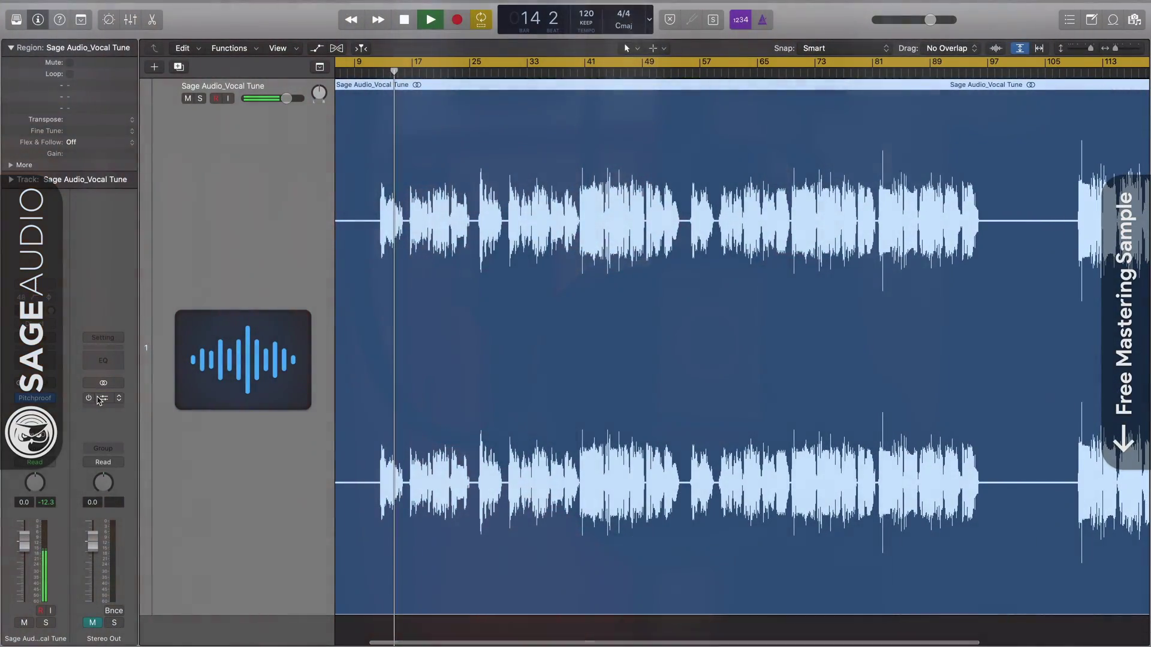
Step: Close Harmony Engine, then reposition the Pitchproof window and turn its Detune up
left_click(103, 398)
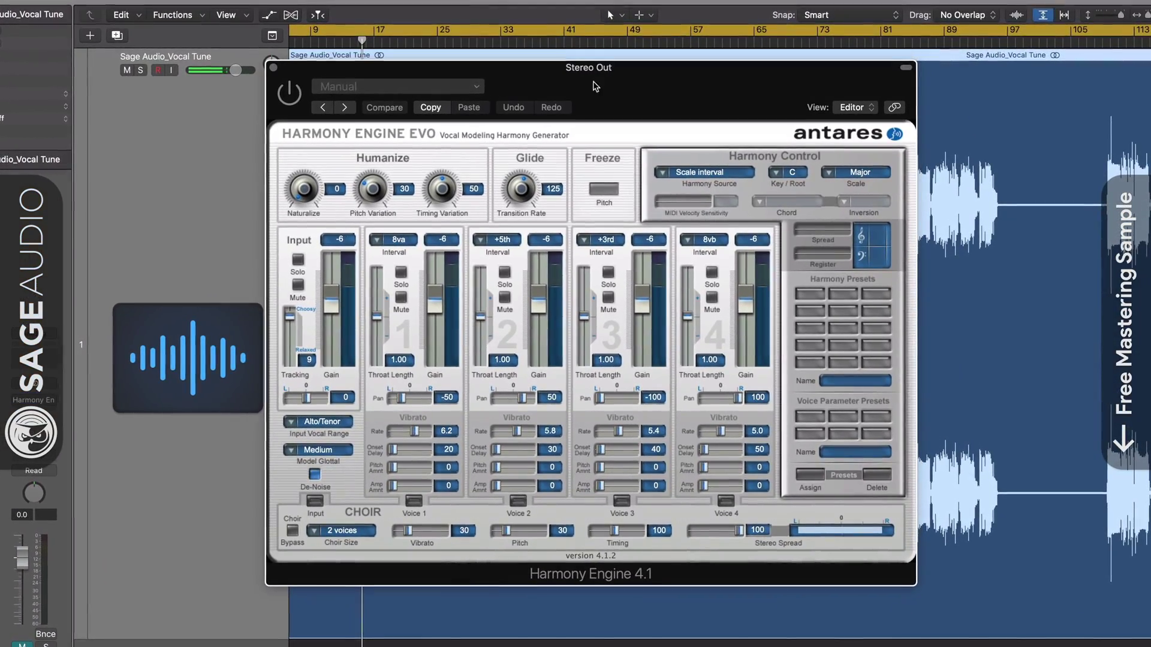
left_click(272, 82)
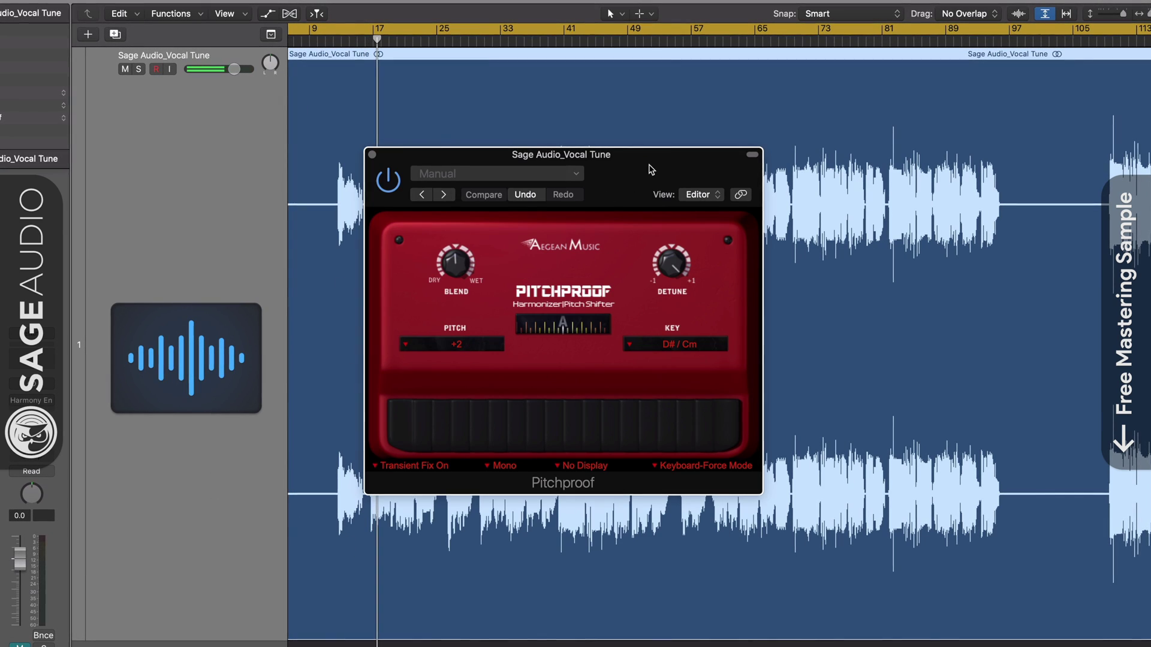
left_click_drag(651, 169, 644, 186)
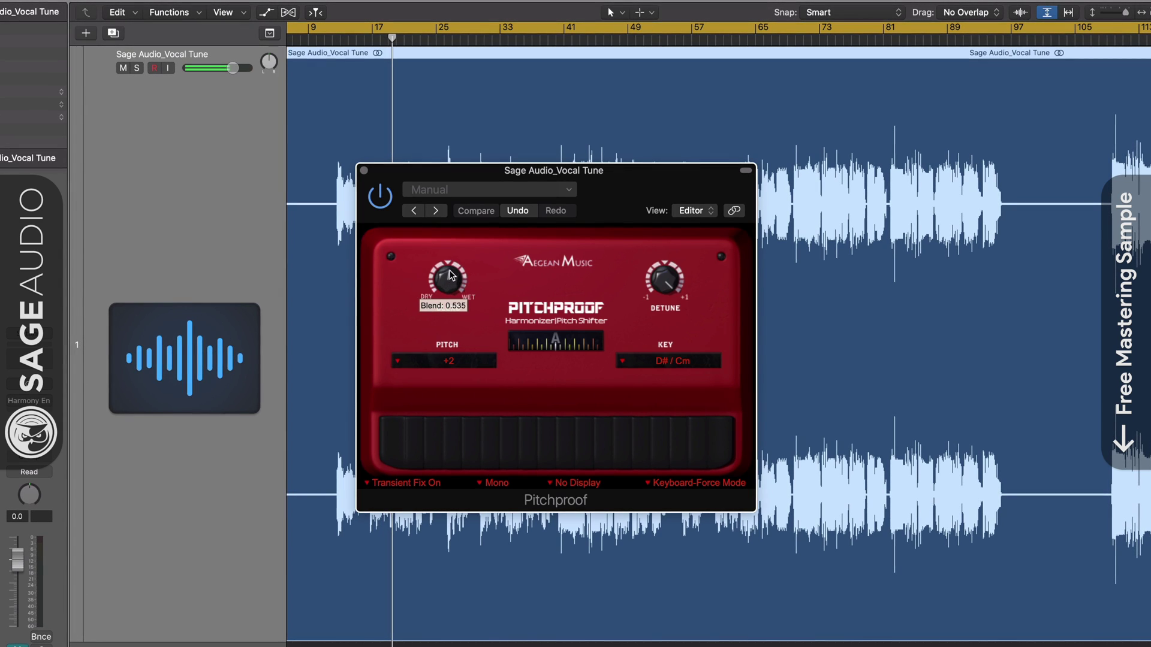
left_click_drag(684, 274, 658, 342)
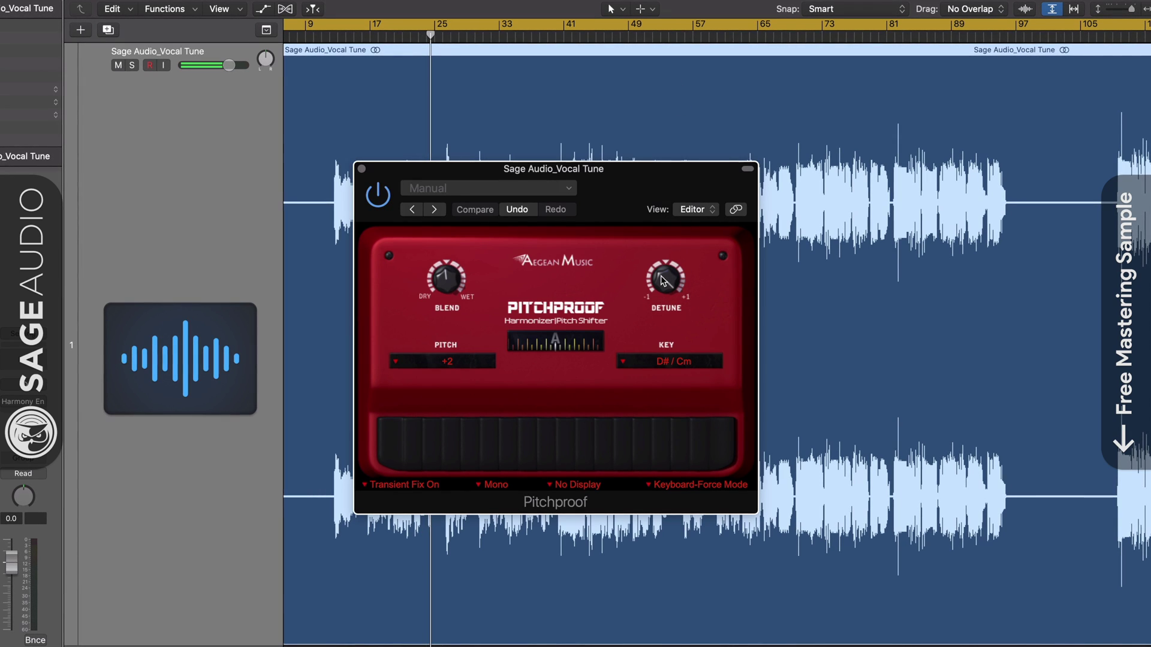
Step: Try the 3rd and 4th harmony intervals, then reset Pitchproof's Pitch to 0
left_click(451, 363)
left_click(451, 387)
left_click(450, 362)
left_click(451, 400)
left_click(450, 362)
left_click(440, 448)
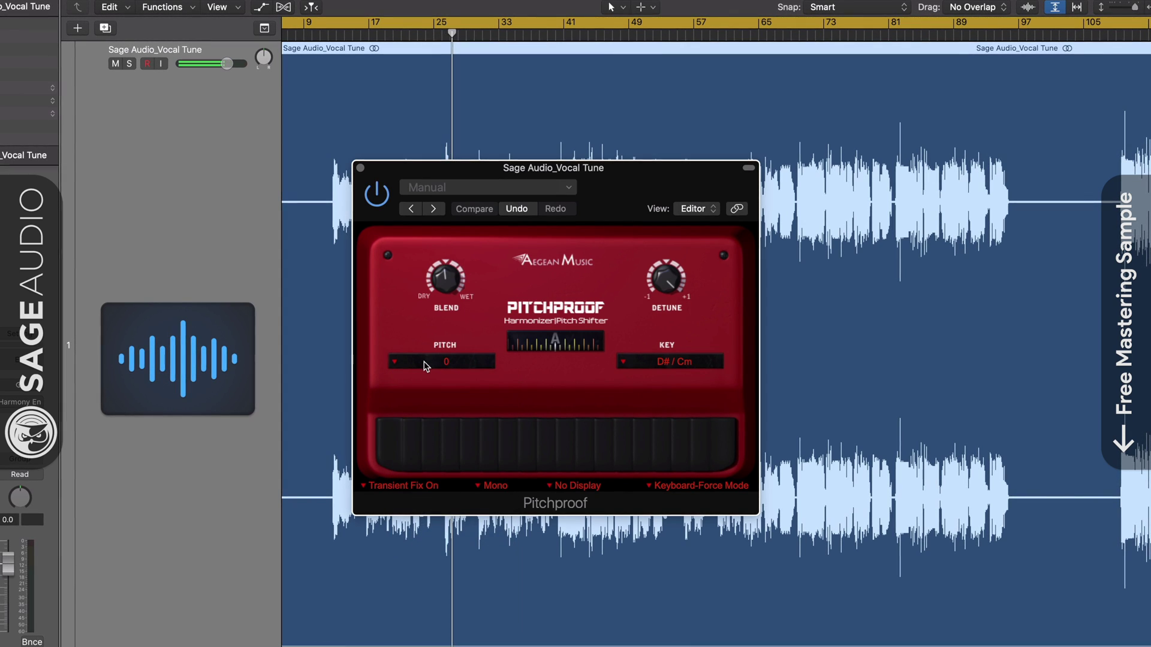
Step: Keep Pitchproof's Key set to D# / Cm
left_click(641, 363)
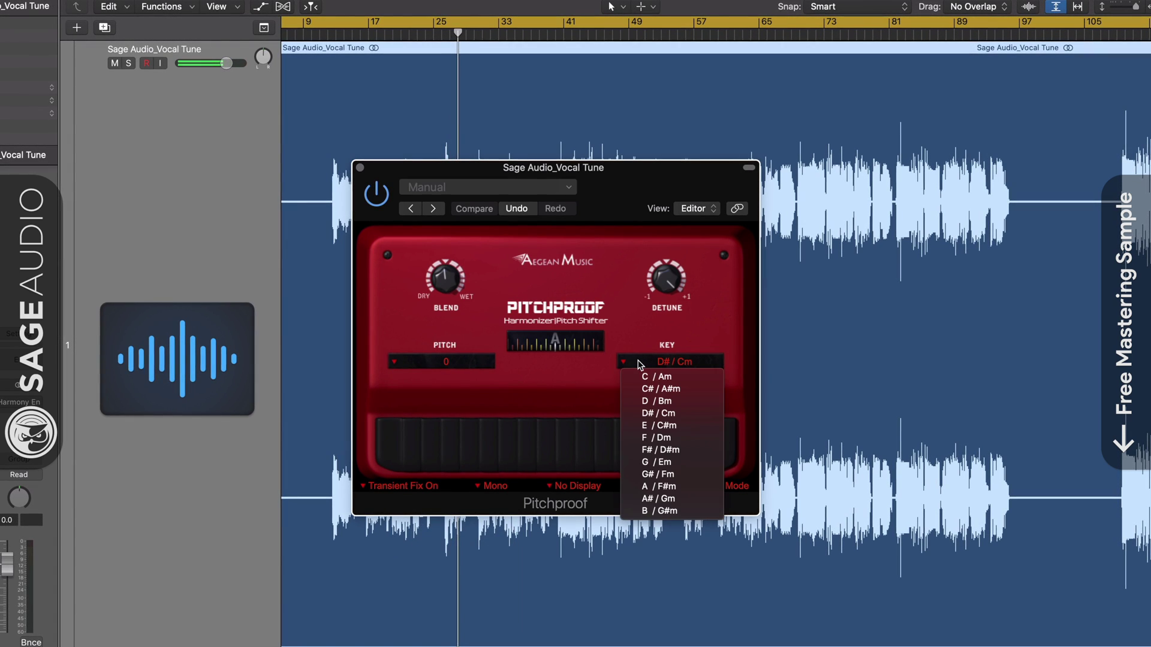
left_click(668, 401)
left_click(674, 373)
left_click(673, 409)
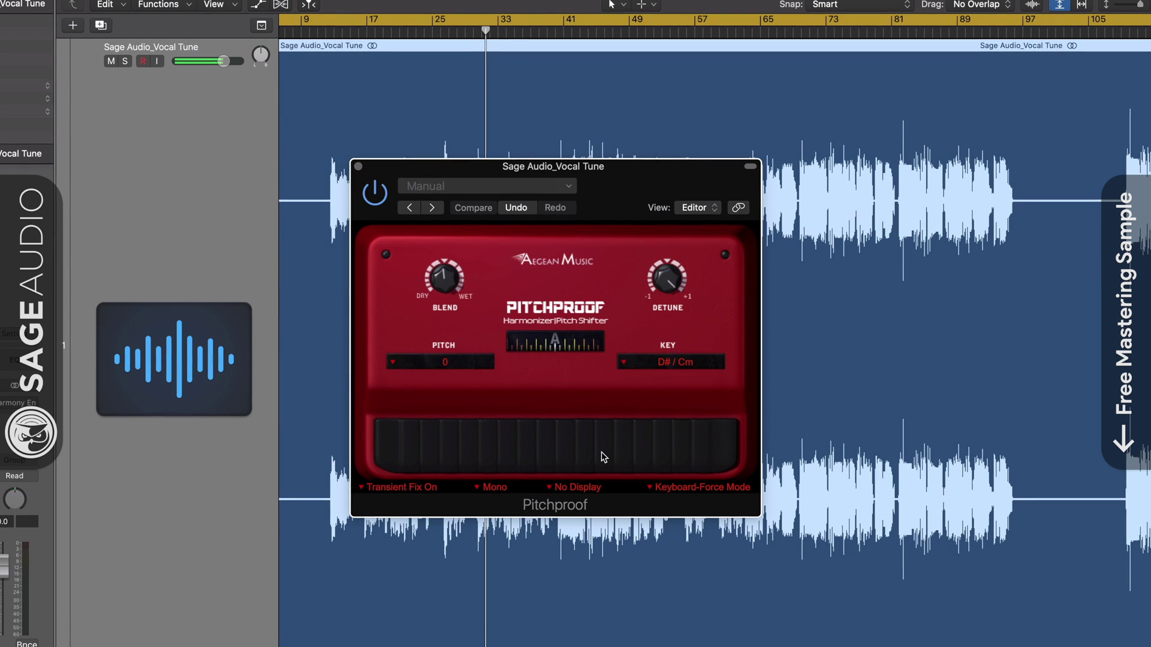
Step: Toggle Pitchproof's Transient Fix off and on twice, leaving it on
left_click(417, 490)
left_click(414, 503)
left_click(411, 488)
left_click(412, 514)
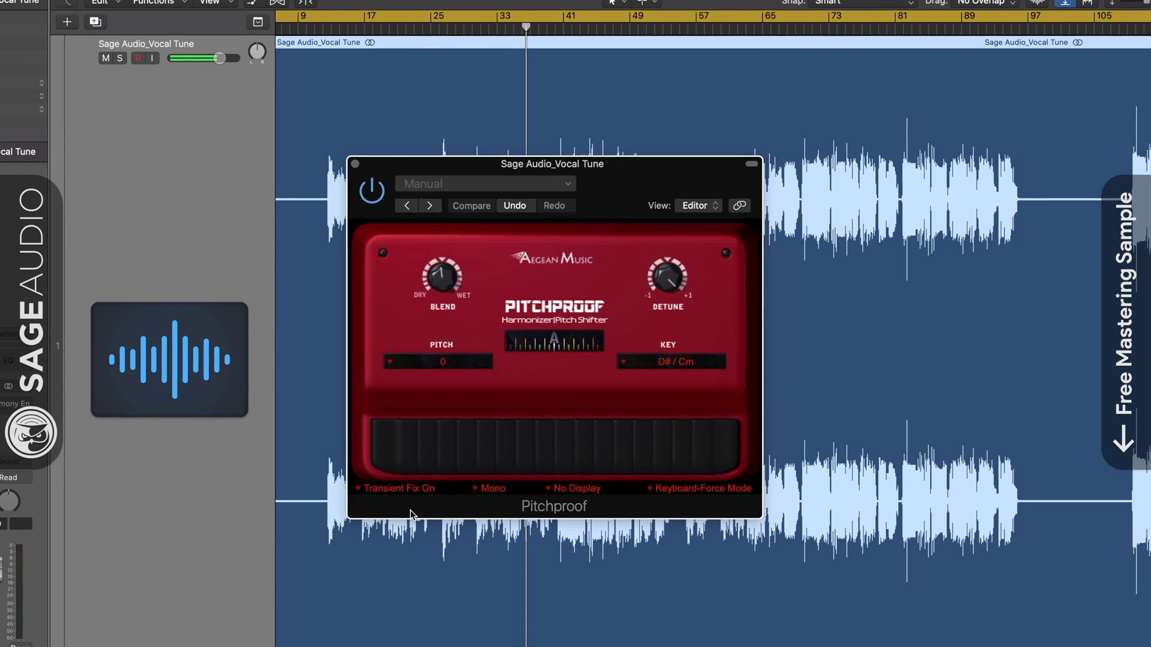
left_click(398, 490)
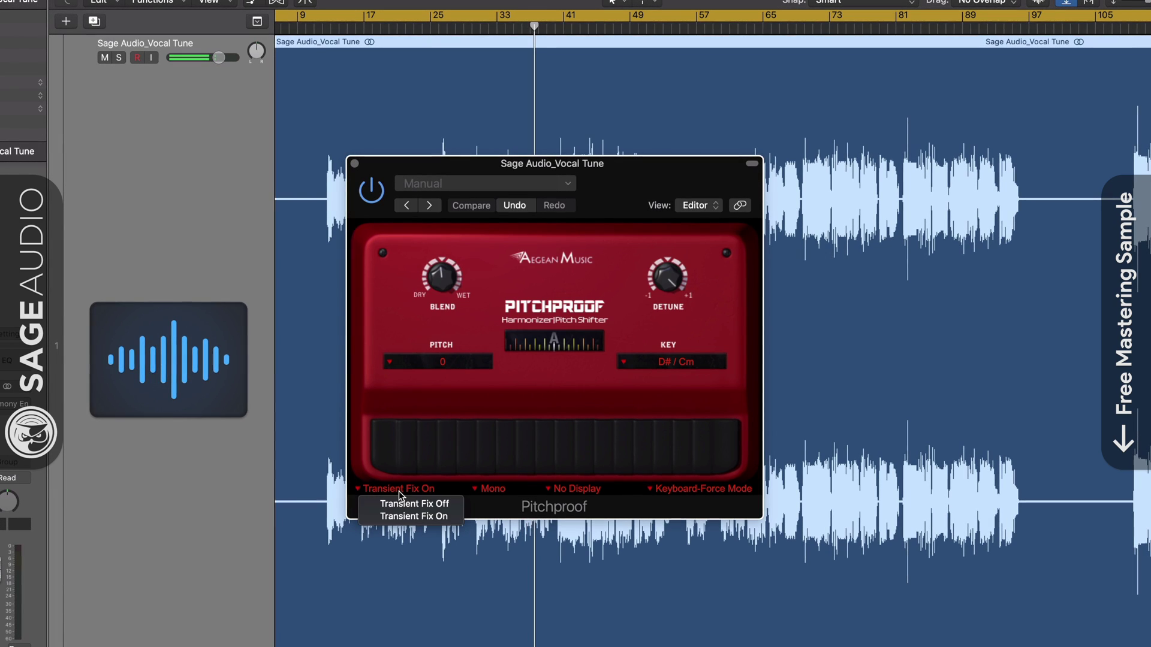
left_click(400, 504)
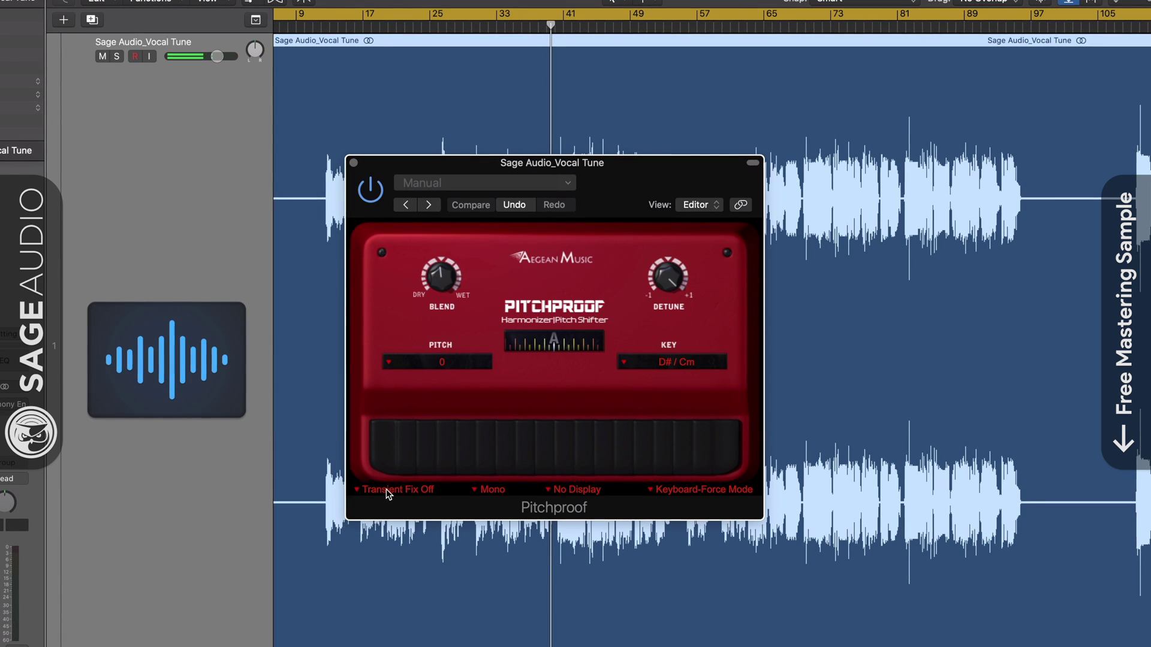
left_click(386, 489)
left_click(400, 517)
Step: Switch Pitchproof to Stereo processing and try the tuner display on and off
left_click(488, 491)
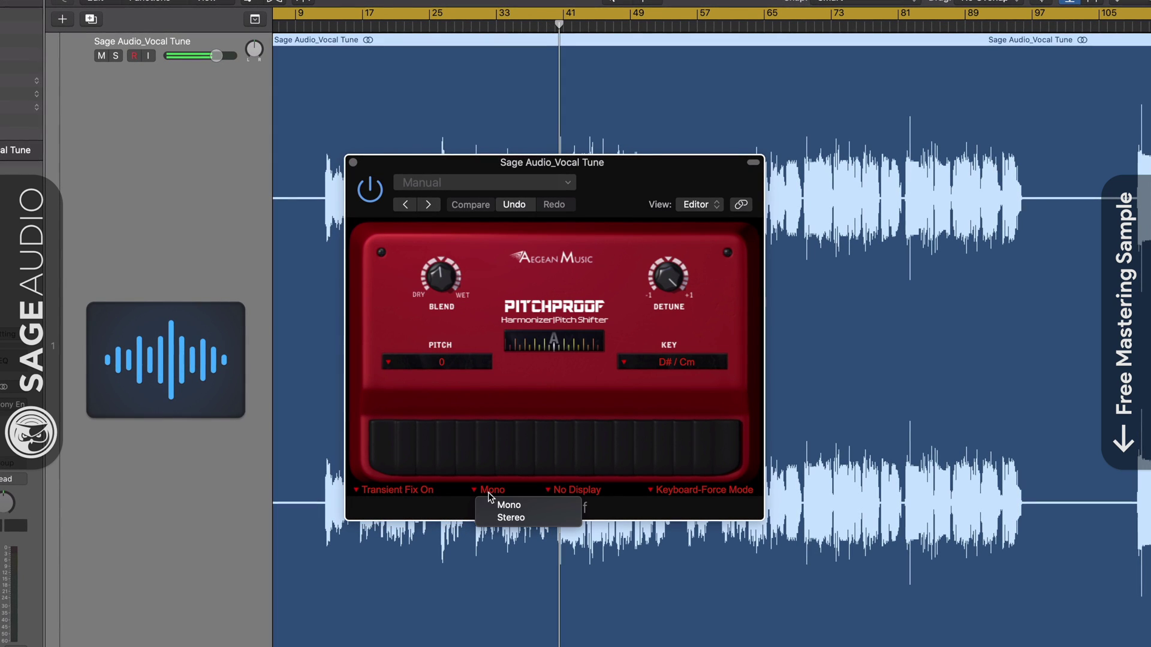
left_click(504, 519)
left_click(578, 492)
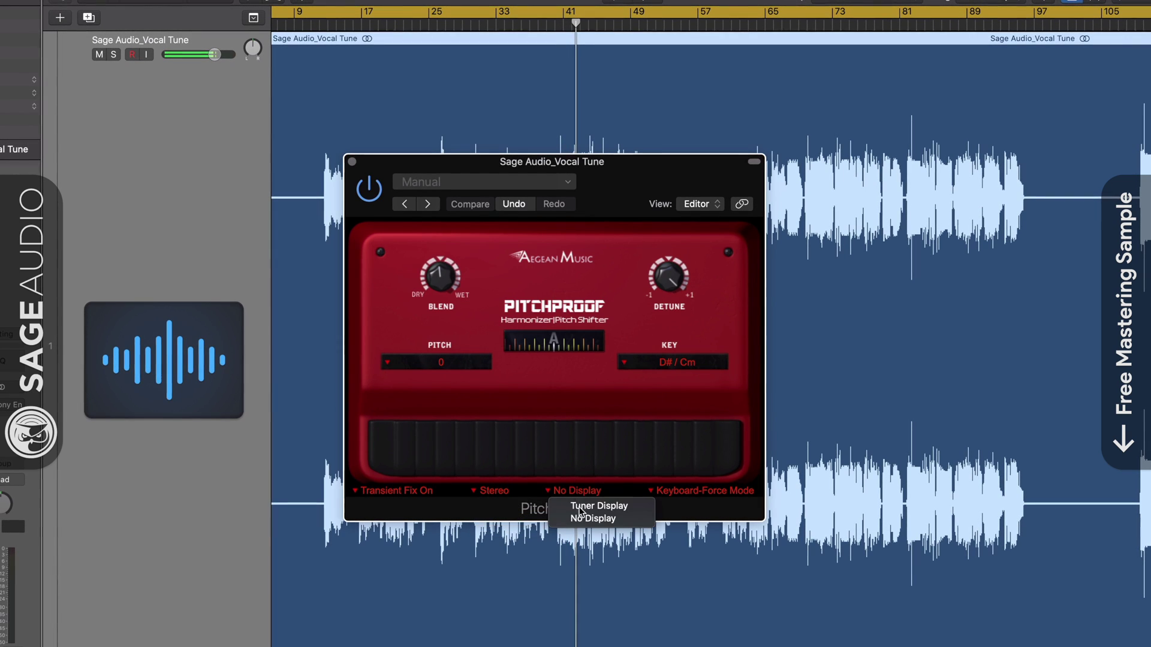
left_click(580, 508)
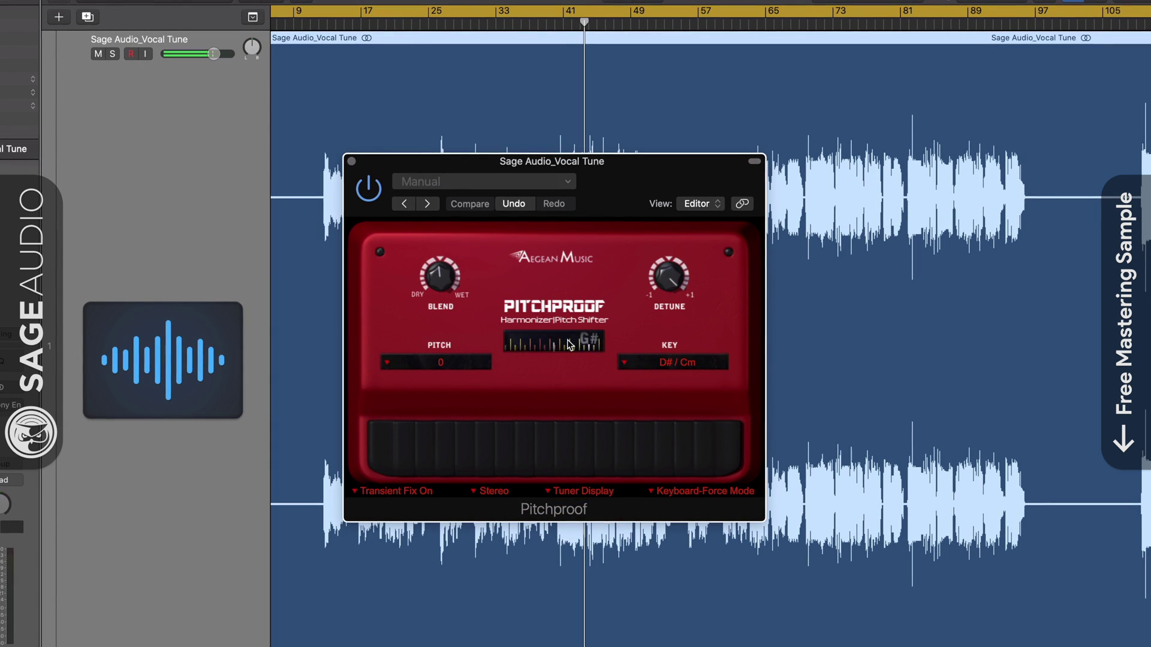
left_click(573, 488)
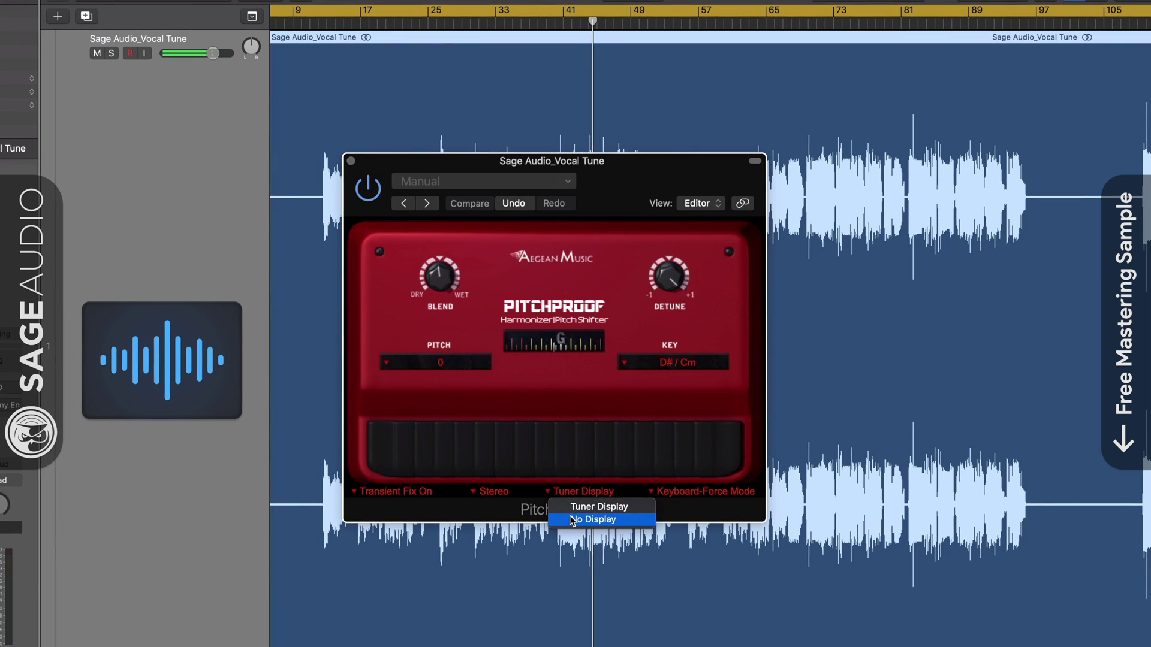
left_click(573, 516)
Step: Set Pitchproof to Normal Mode and show the tuner display again
left_click(724, 494)
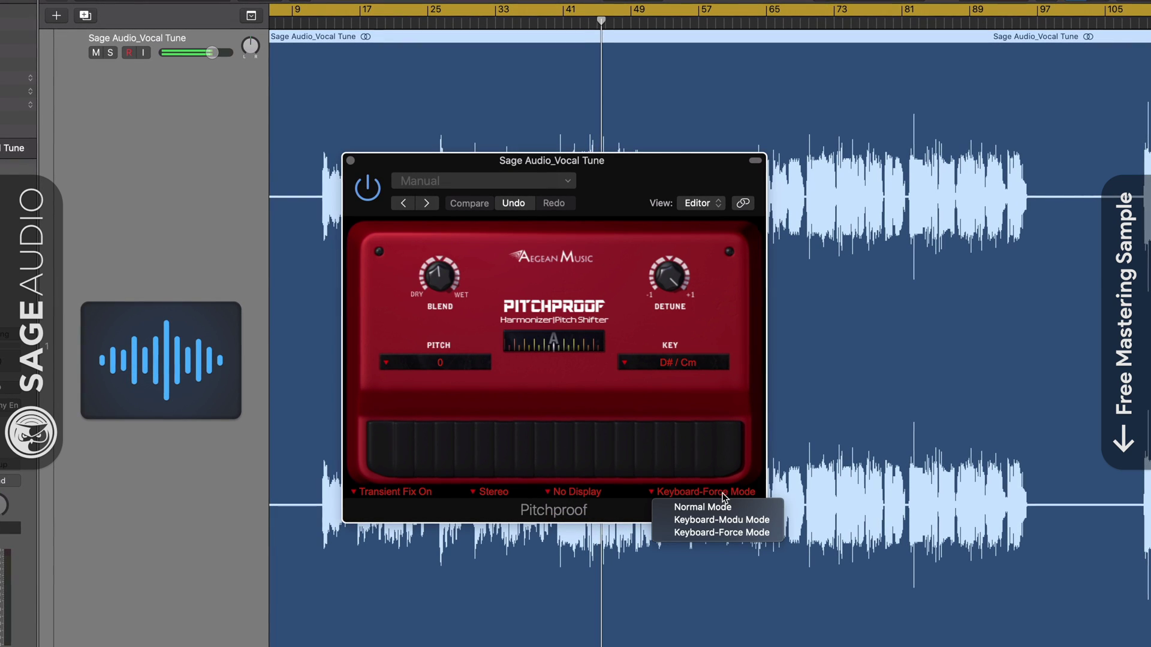
left_click(717, 508)
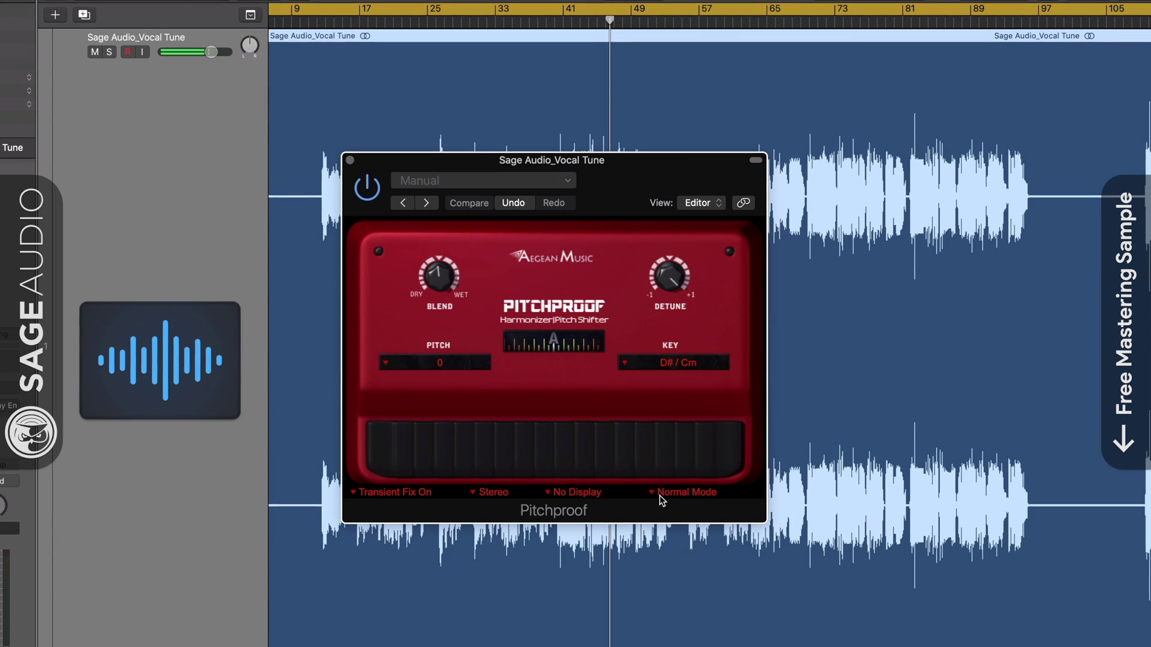
left_click(714, 500)
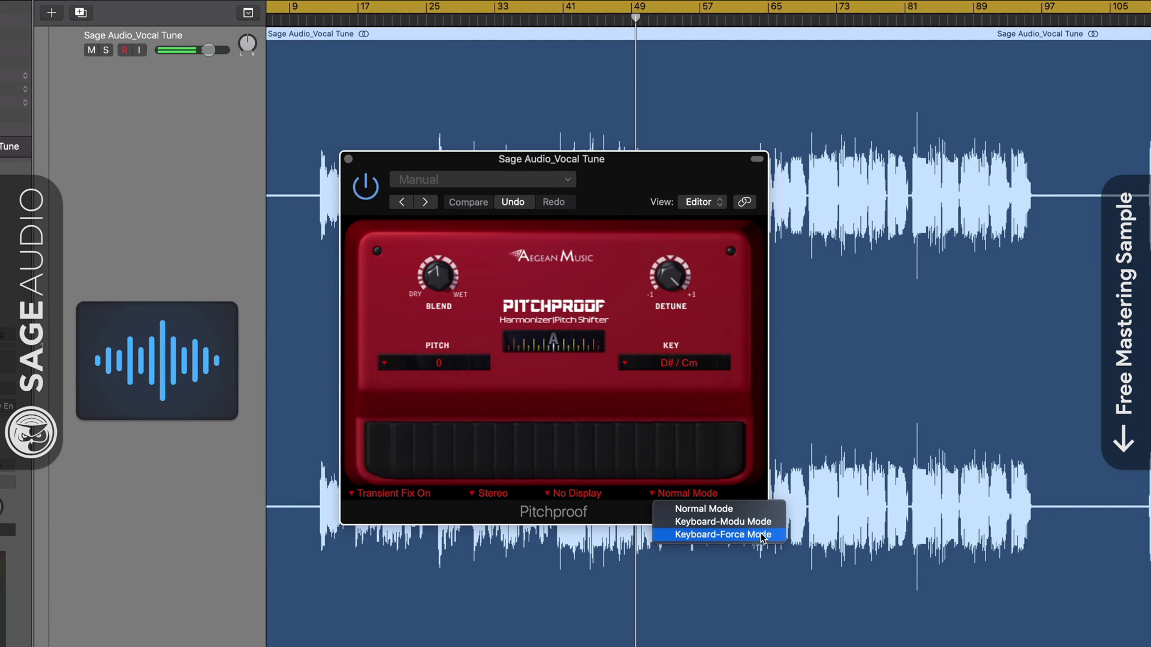
left_click(708, 509)
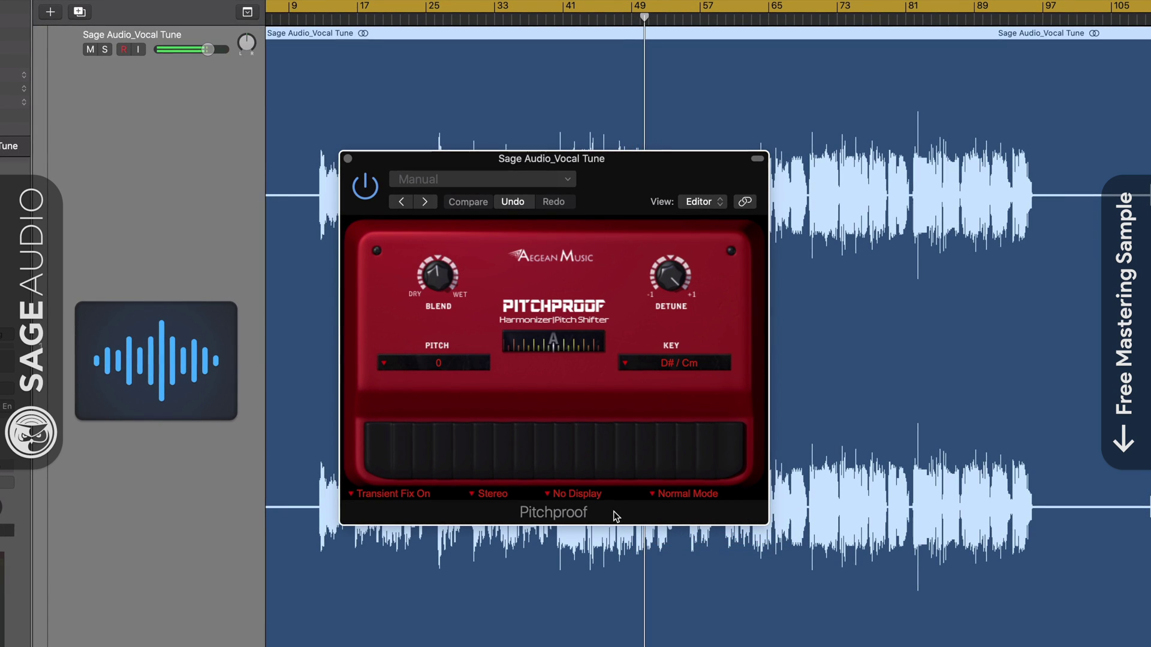
left_click(581, 488)
left_click(635, 510)
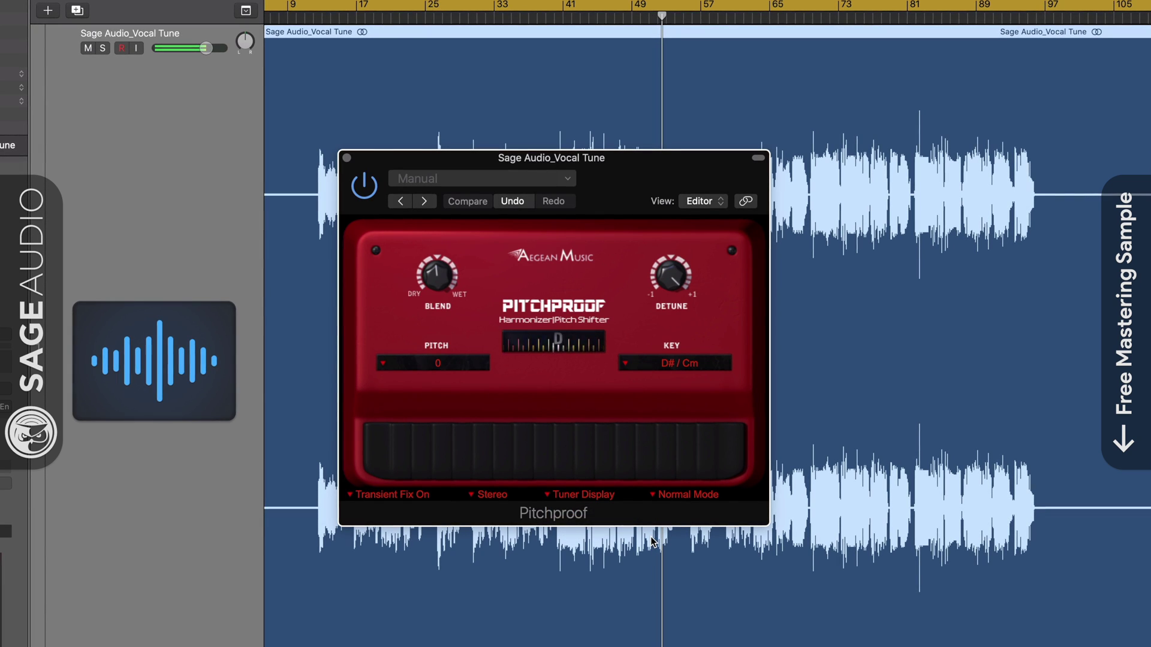
Step: Try Keyboard-Modu and Keyboard-Force modes, return to Normal, lower Blend to about 0.188, and close Pitchproof
left_click(662, 496)
left_click(681, 526)
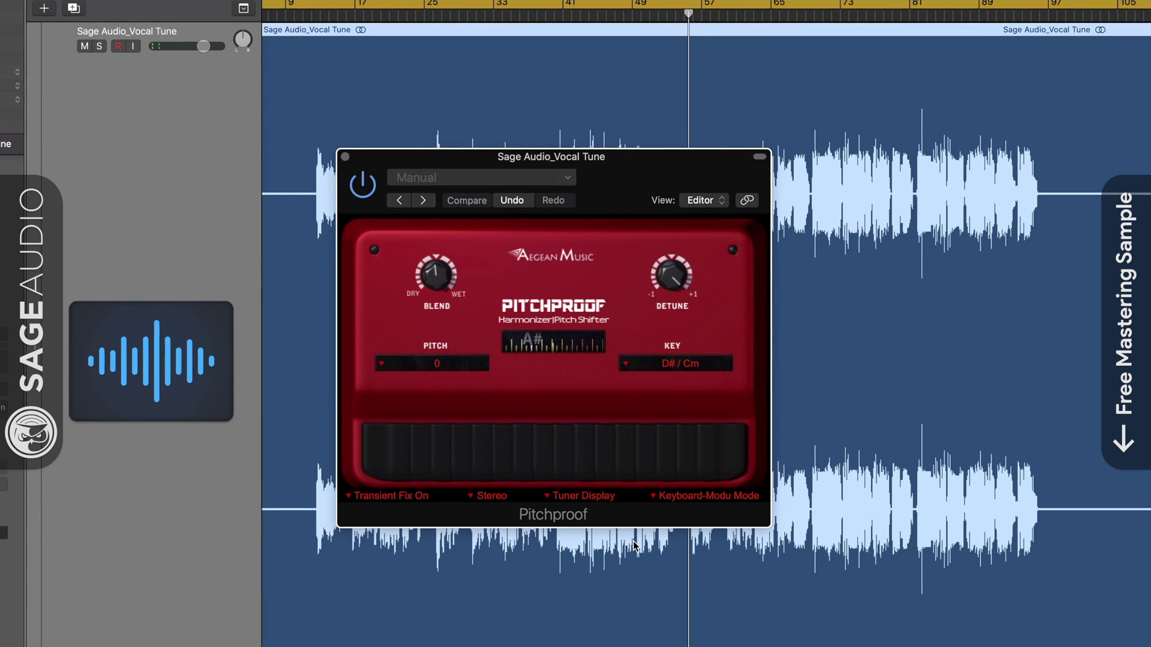
left_click(685, 505)
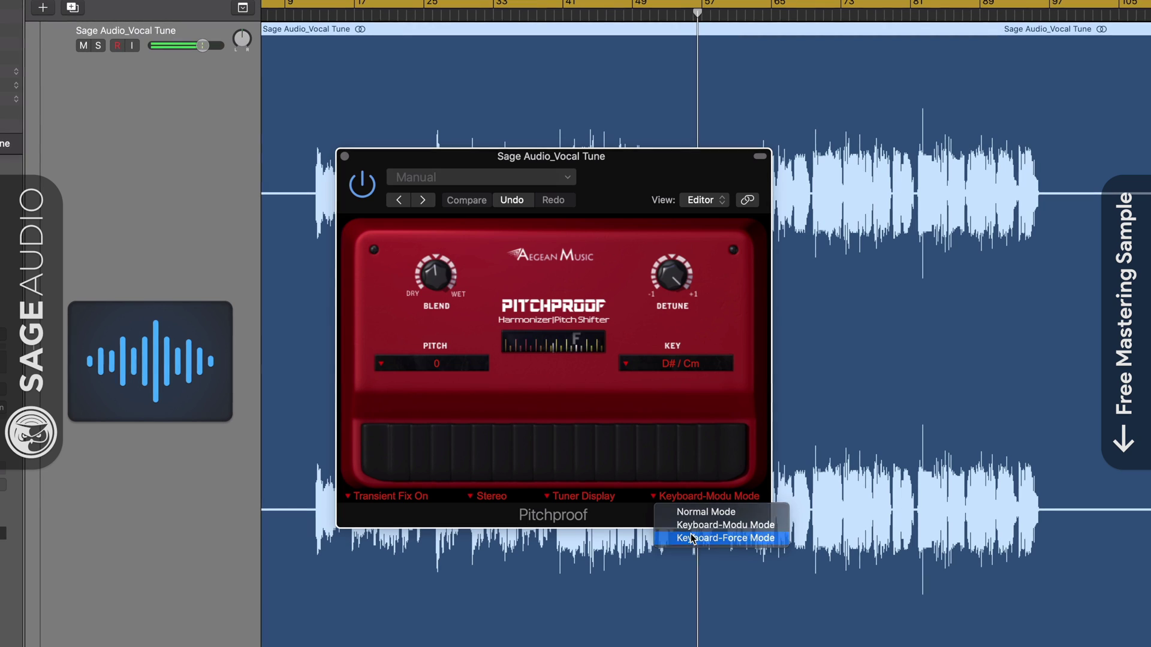
left_click(695, 538)
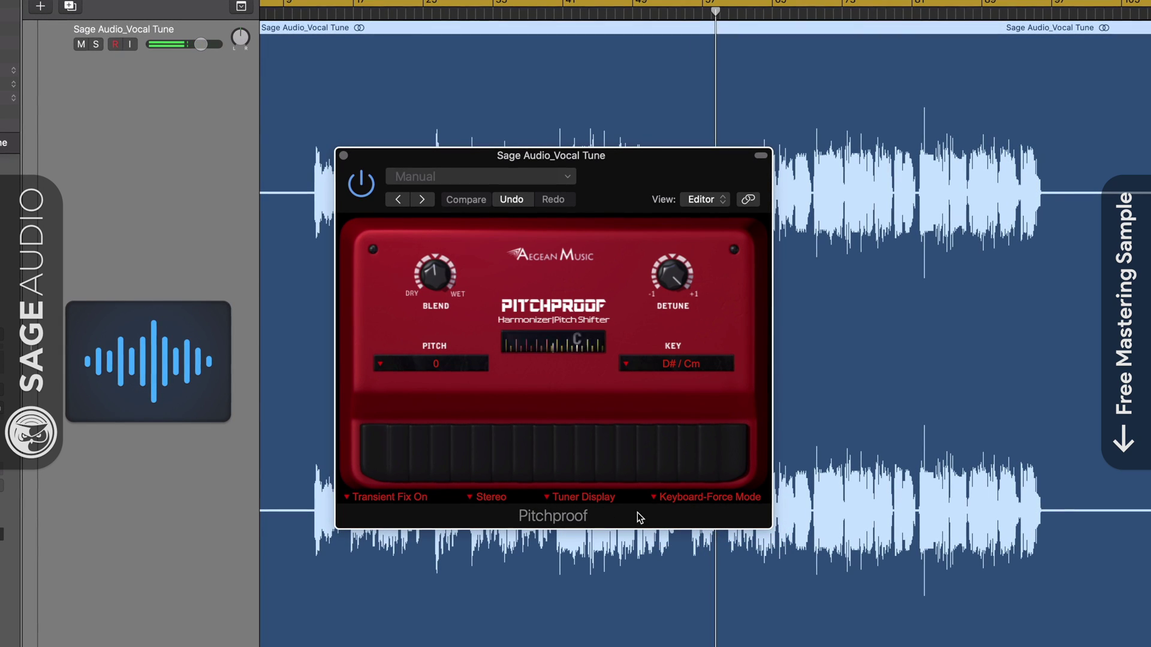
left_click(705, 501)
left_click(705, 514)
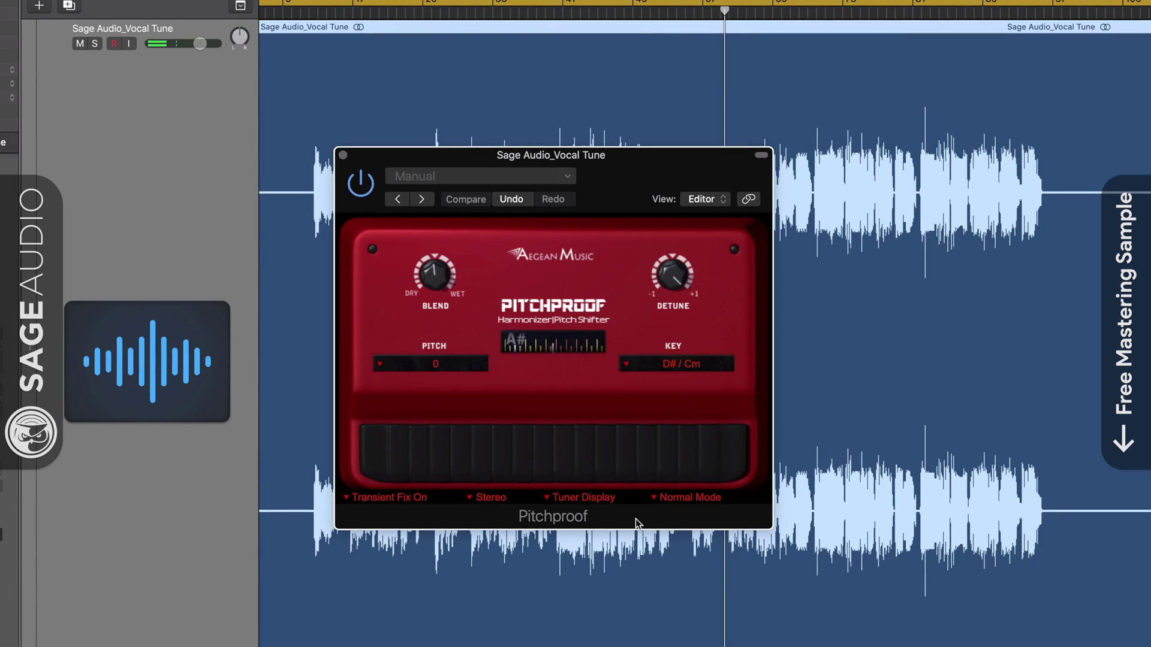
mouse_move(431, 264)
left_mouse_down()
mouse_move(434, 297)
mouse_move(440, 269)
left_mouse_up()
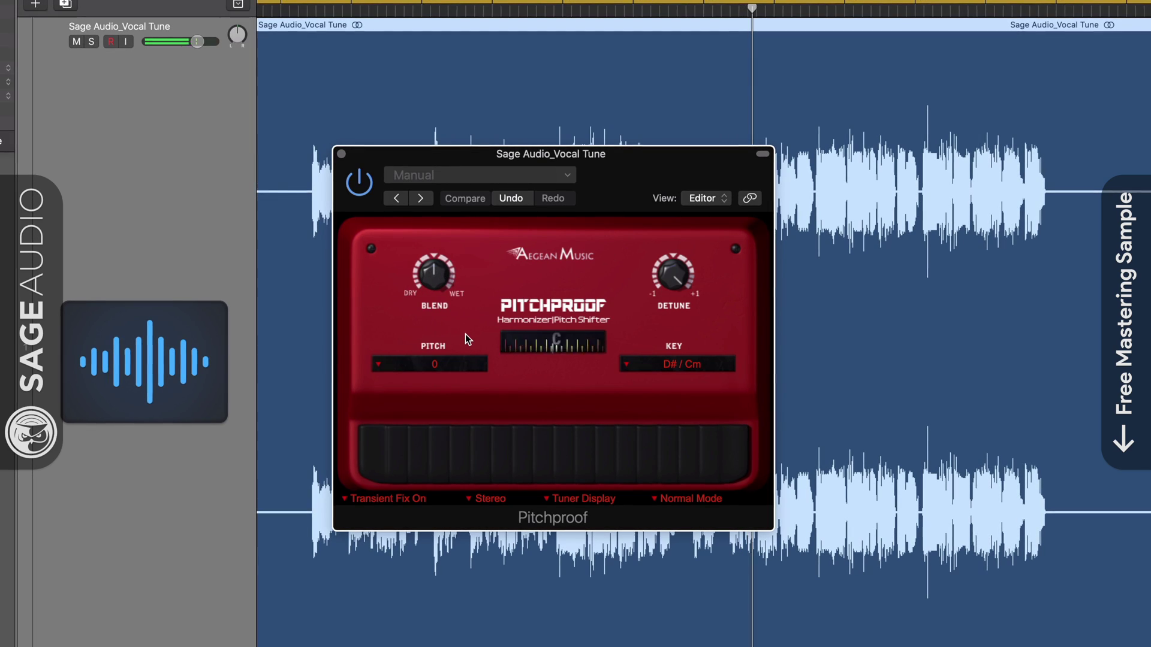
left_click(341, 154)
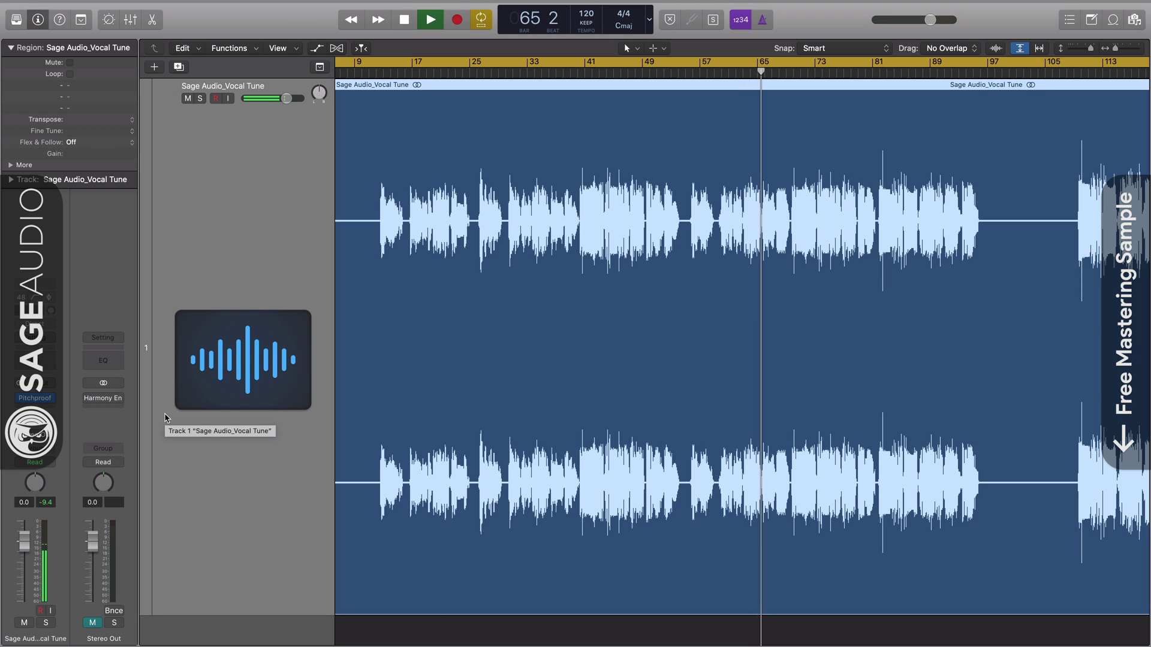
Step: Reopen Pitchproof on the vocal track, switch it to Keyboard-Modu Mode, and close it
left_click(35, 398)
left_click(701, 472)
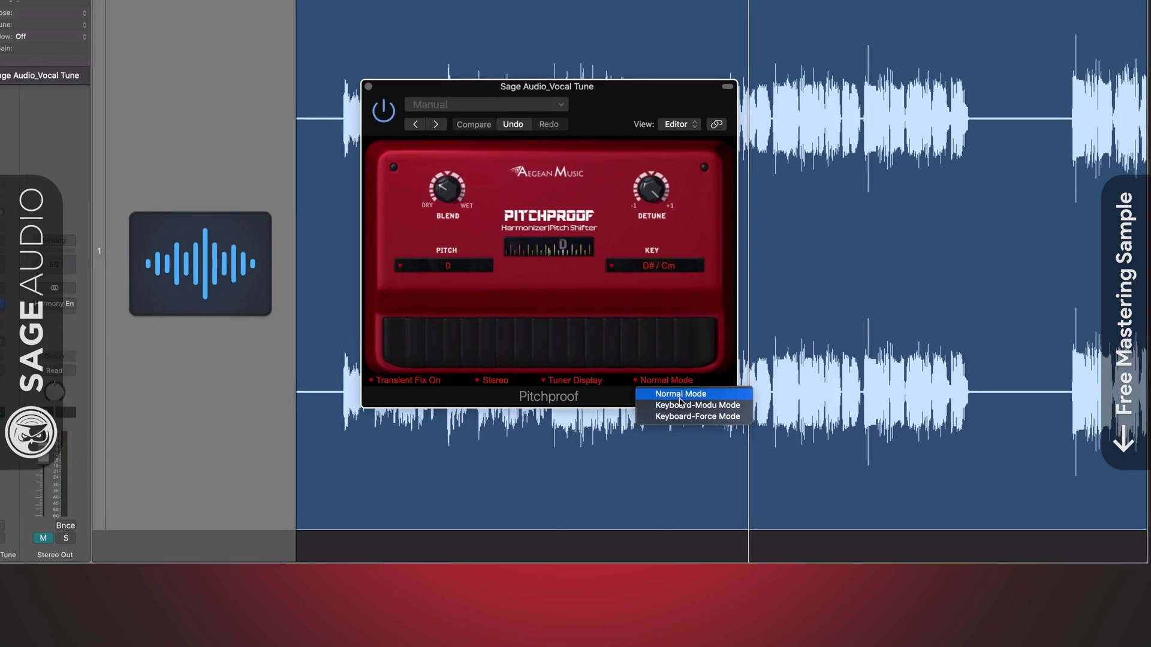
left_click(689, 407)
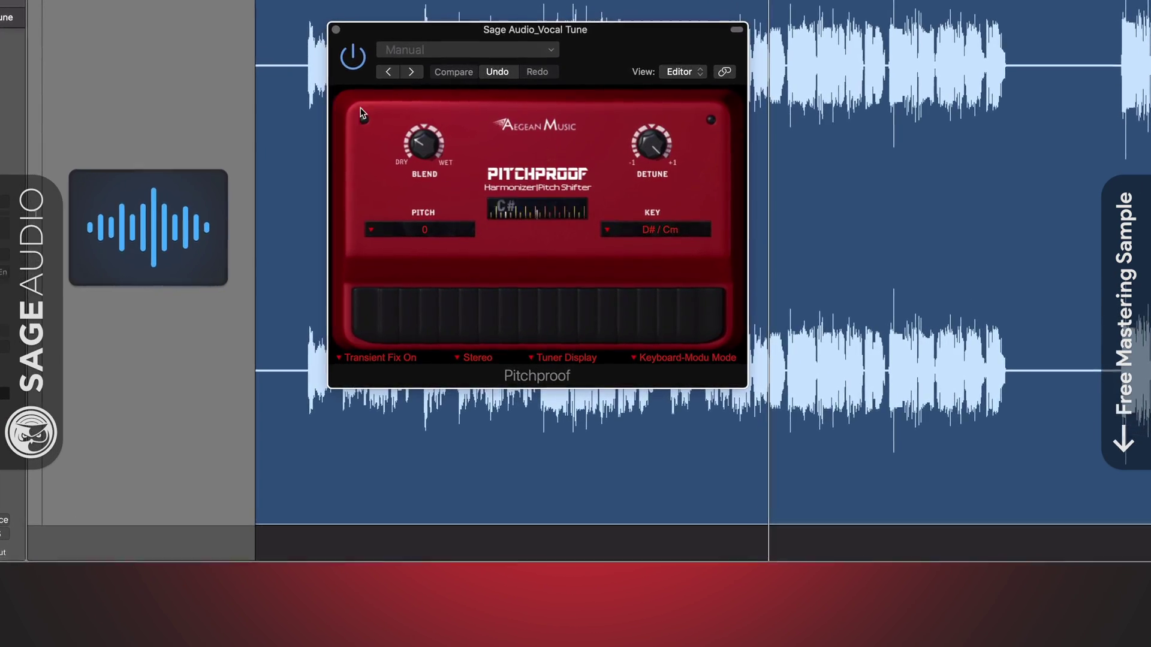
left_click(336, 29)
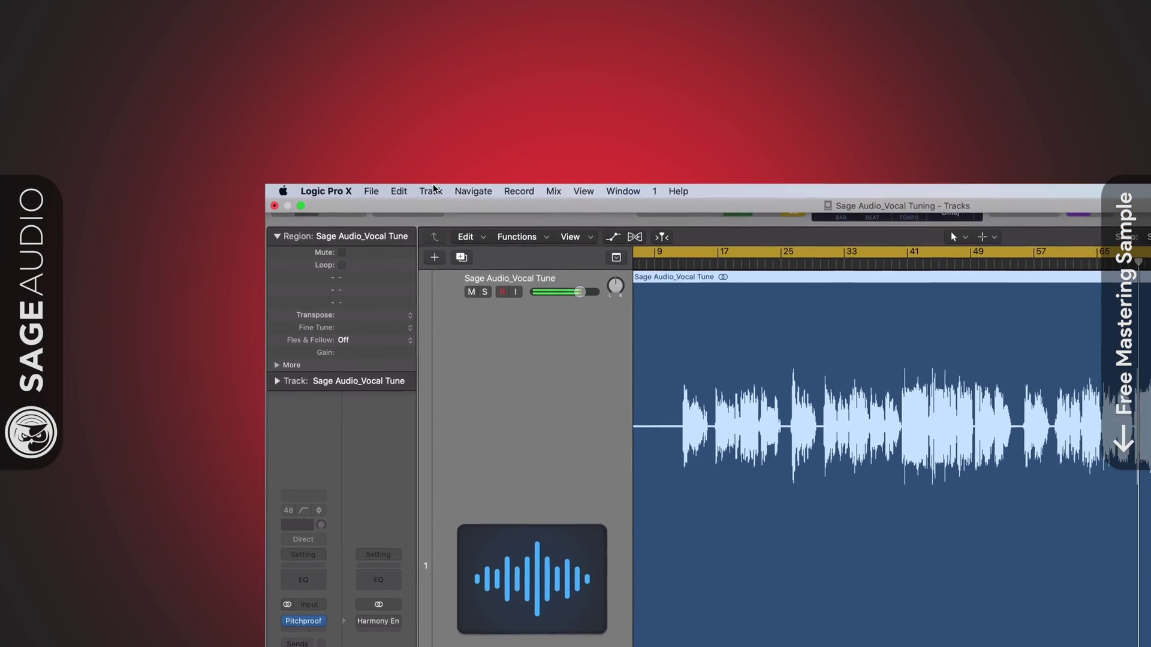
Step: Add a software instrument track and load Pitchproof (Stereo) on Inst 1, centring its window
left_click(427, 189)
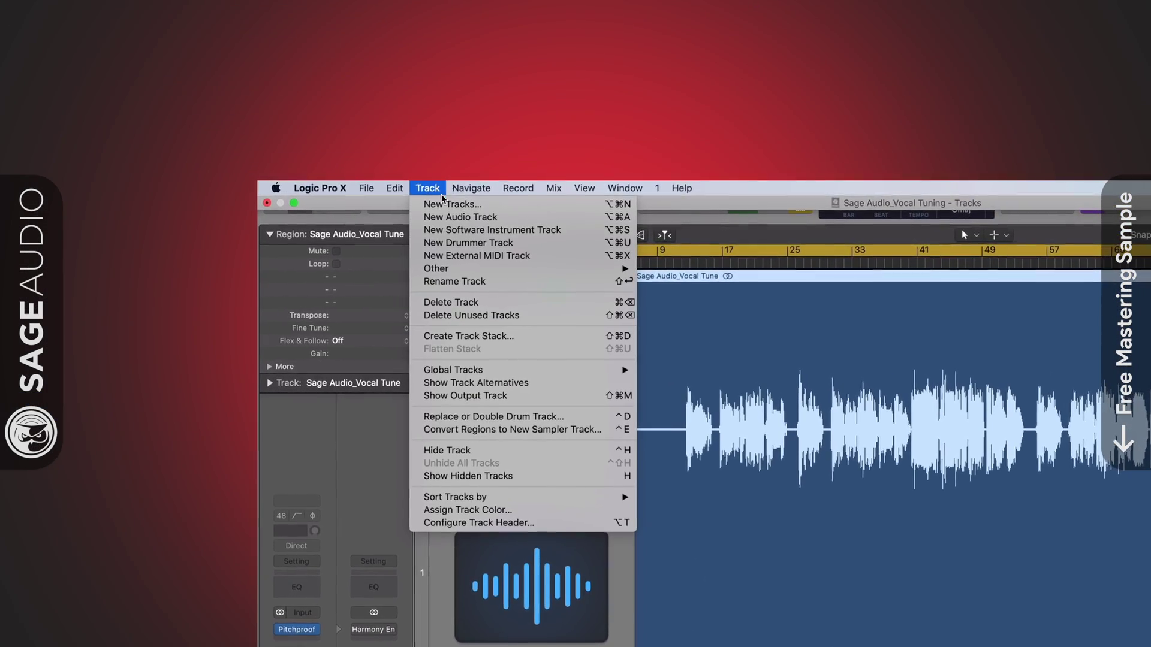
left_click(474, 230)
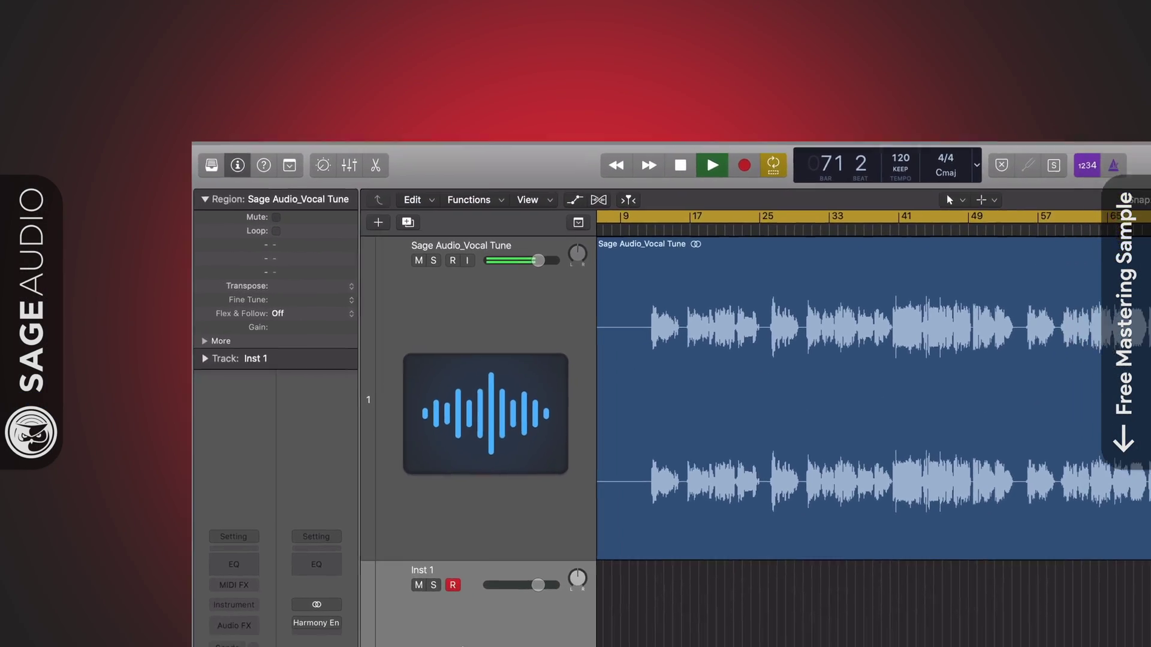
left_click(235, 607)
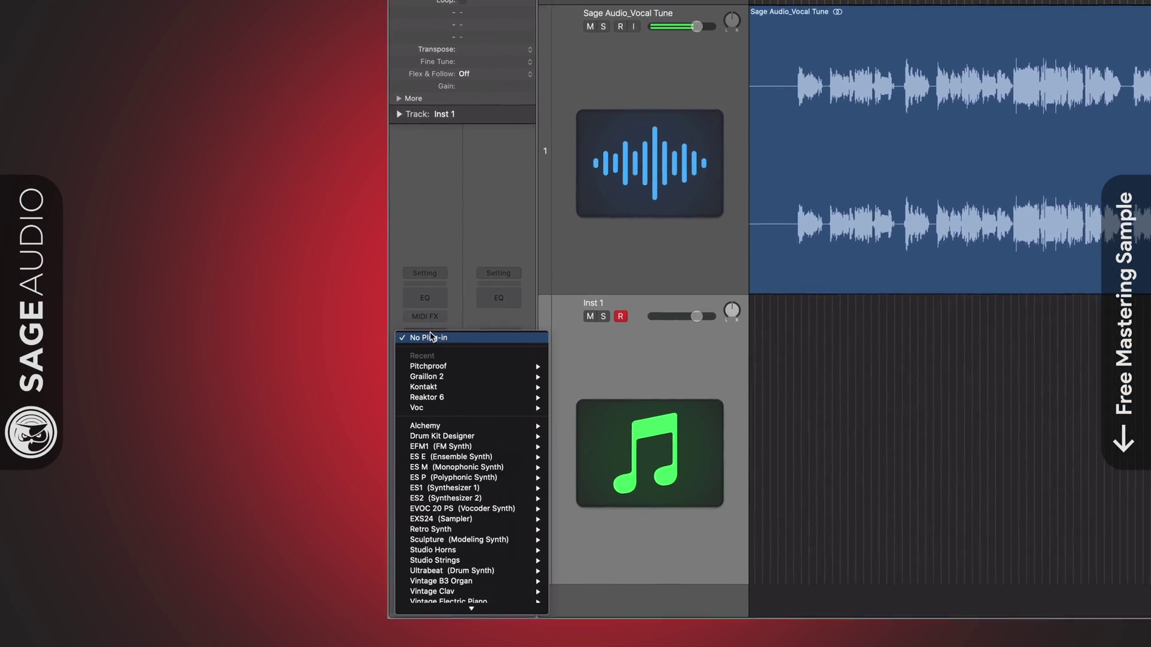
mouse_move(468, 609)
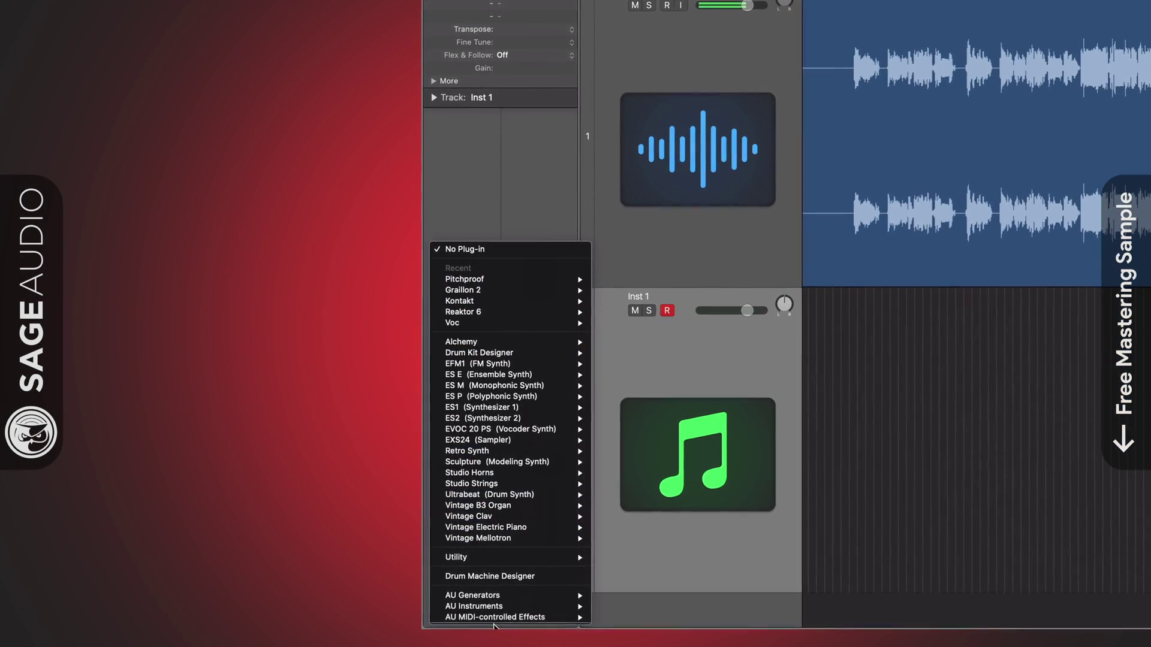
mouse_move(747, 501)
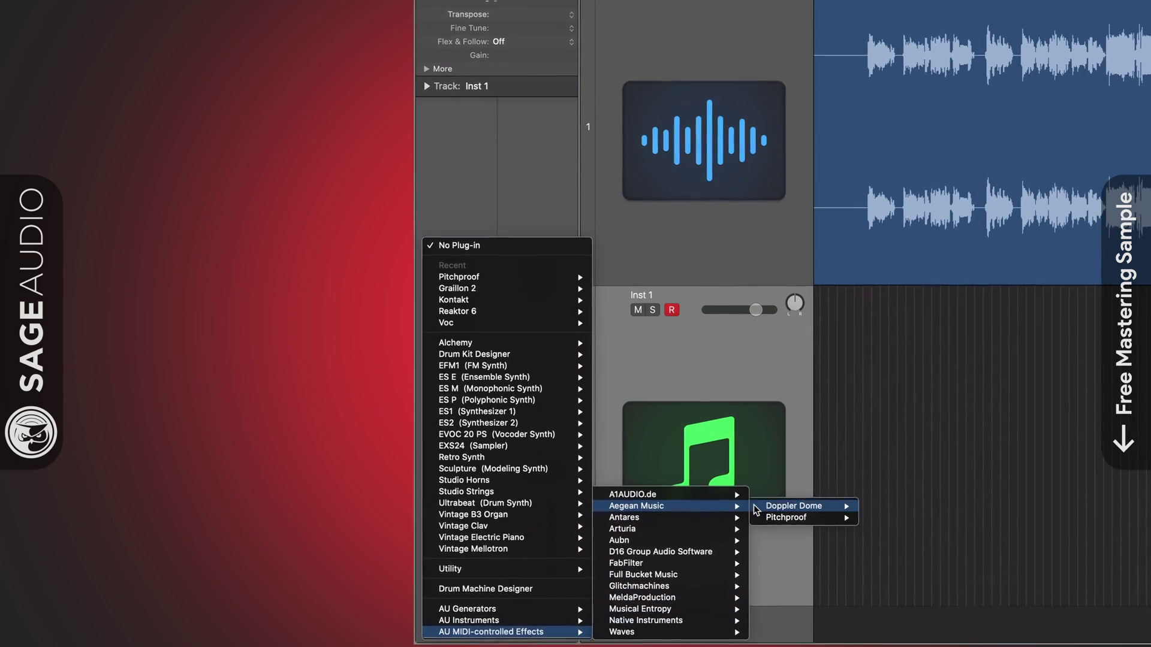
mouse_move(797, 517)
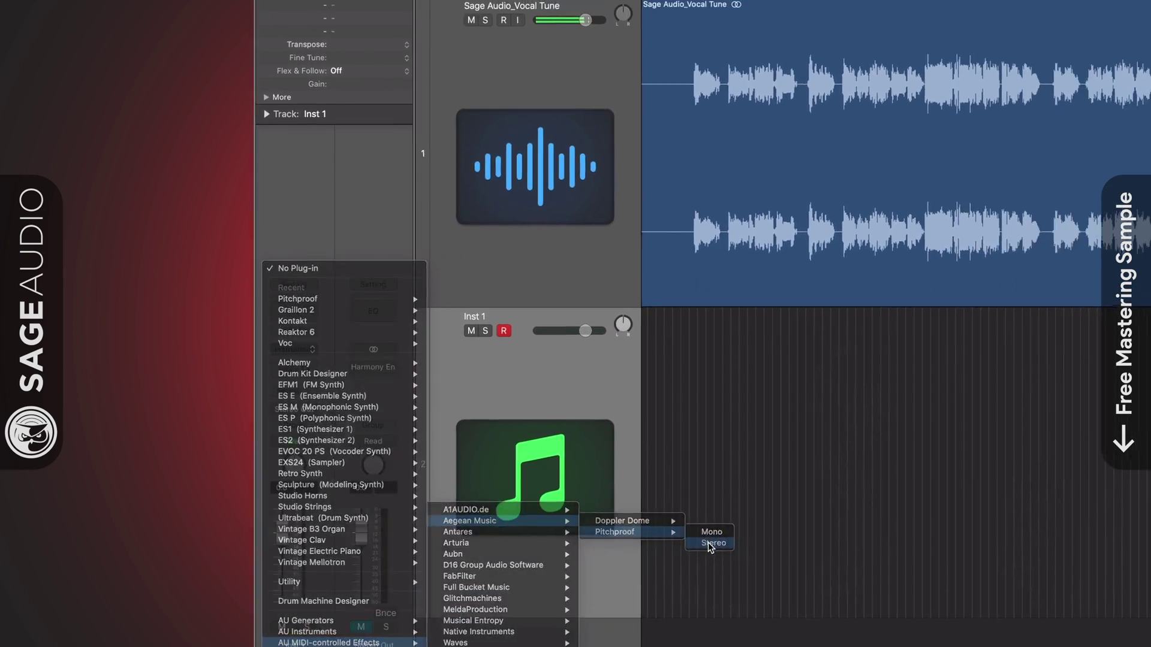
left_click(722, 545)
left_click_drag(227, 35, 589, 201)
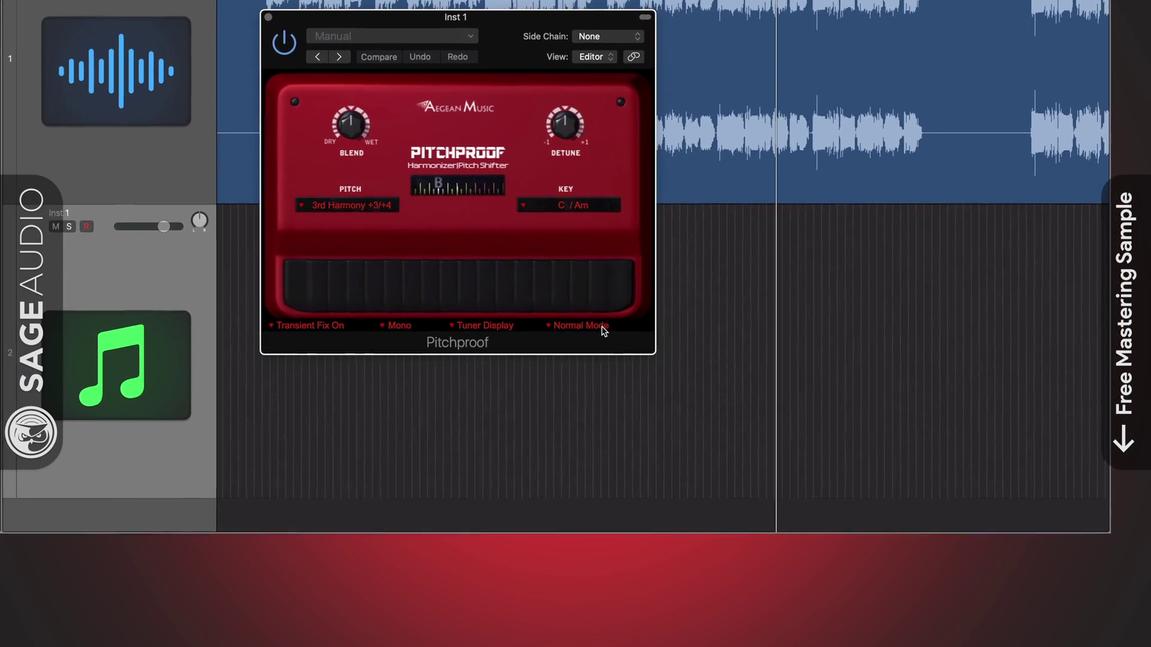
Step: Set Inst 1's Pitchproof to Keyboard-Modu, side-chain it from Sage Audio_Vocal Tune, then play from bar 20 with Musical Typing
left_click(661, 459)
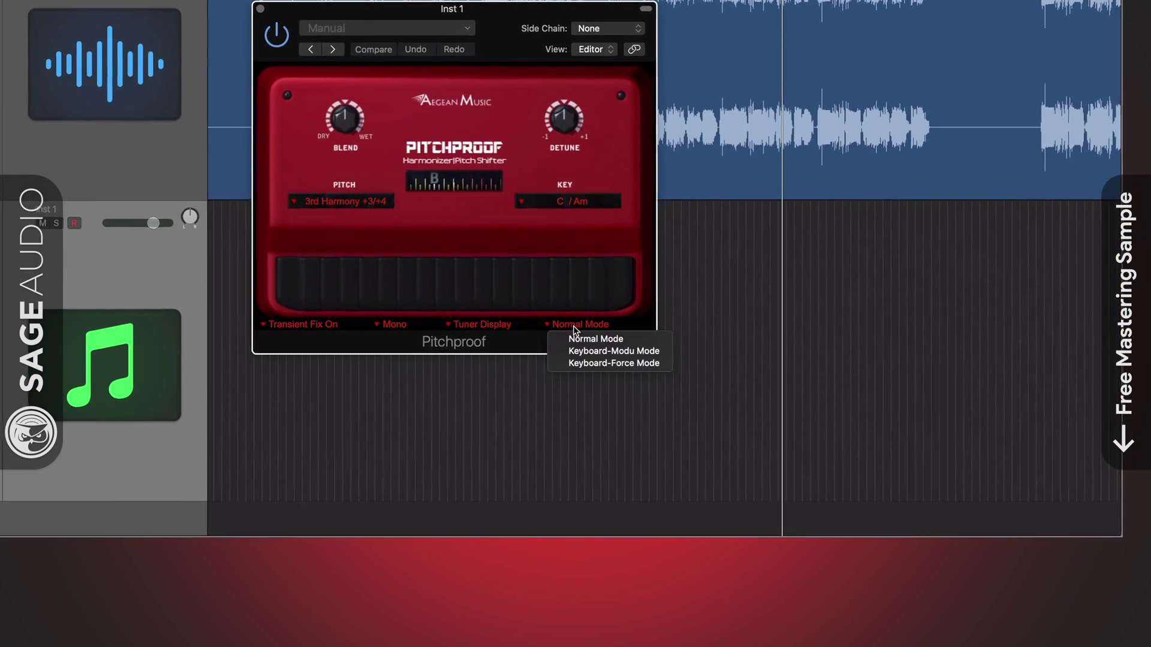
left_click(614, 352)
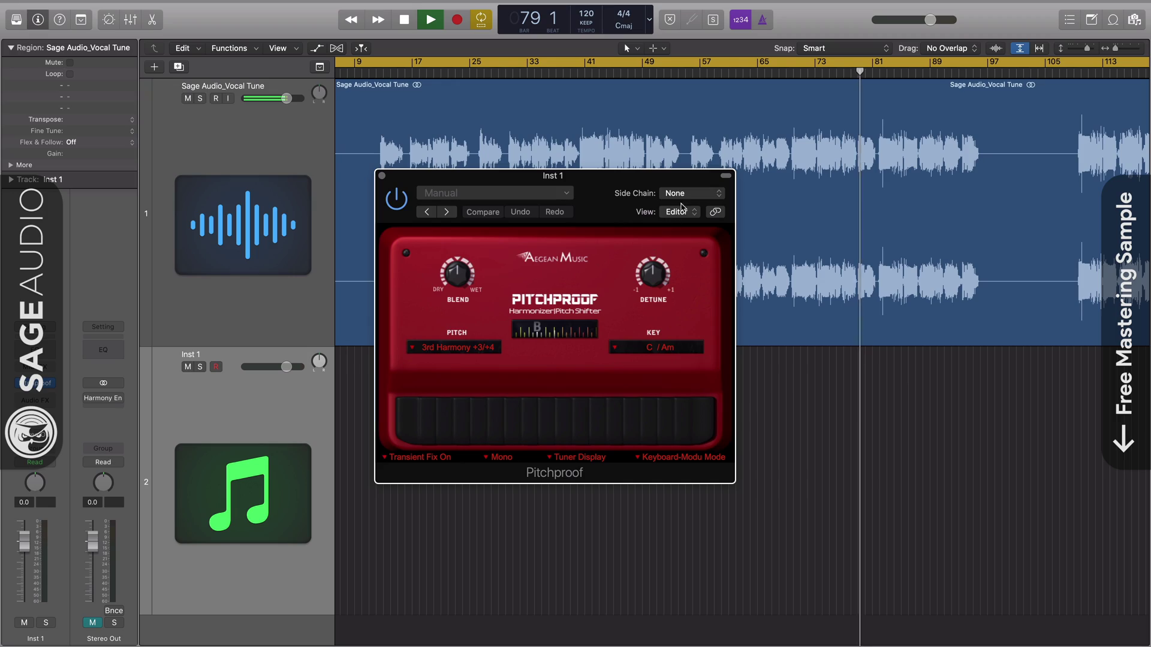
left_click(617, 15)
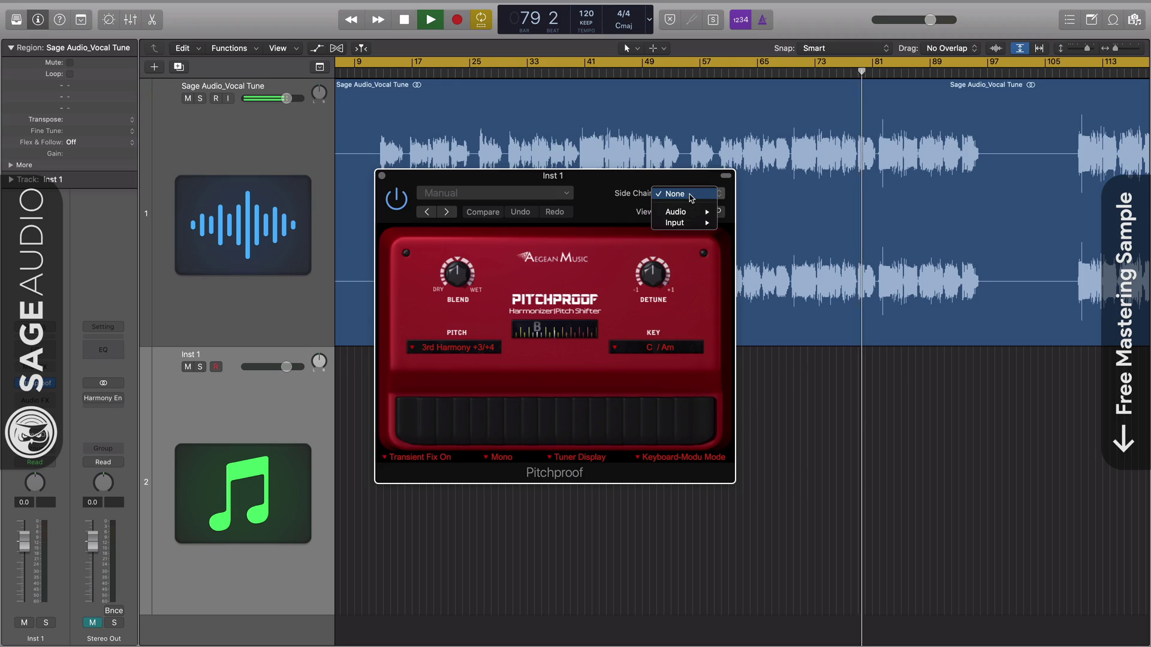
mouse_move(684, 212)
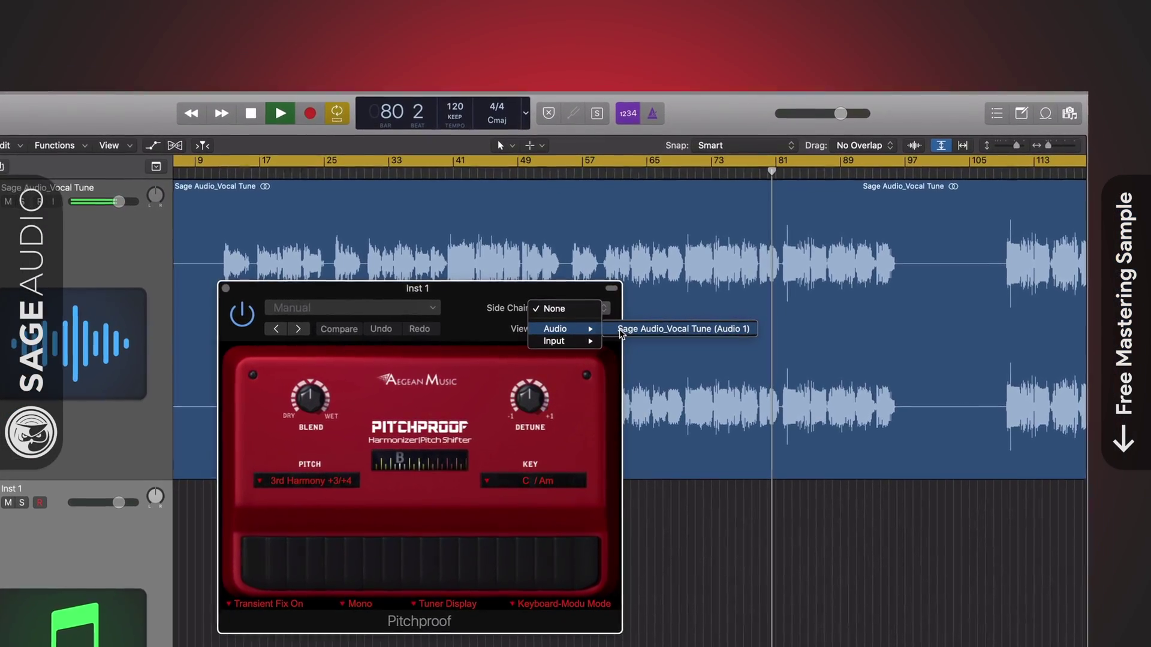
left_click(621, 333)
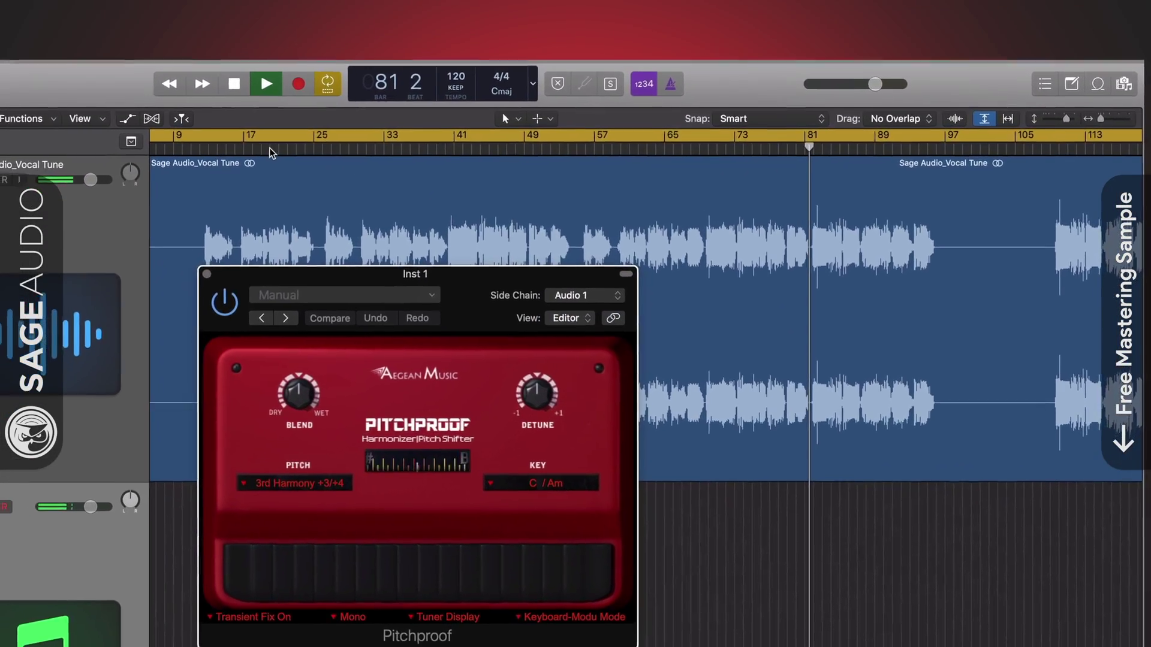
left_click(268, 153)
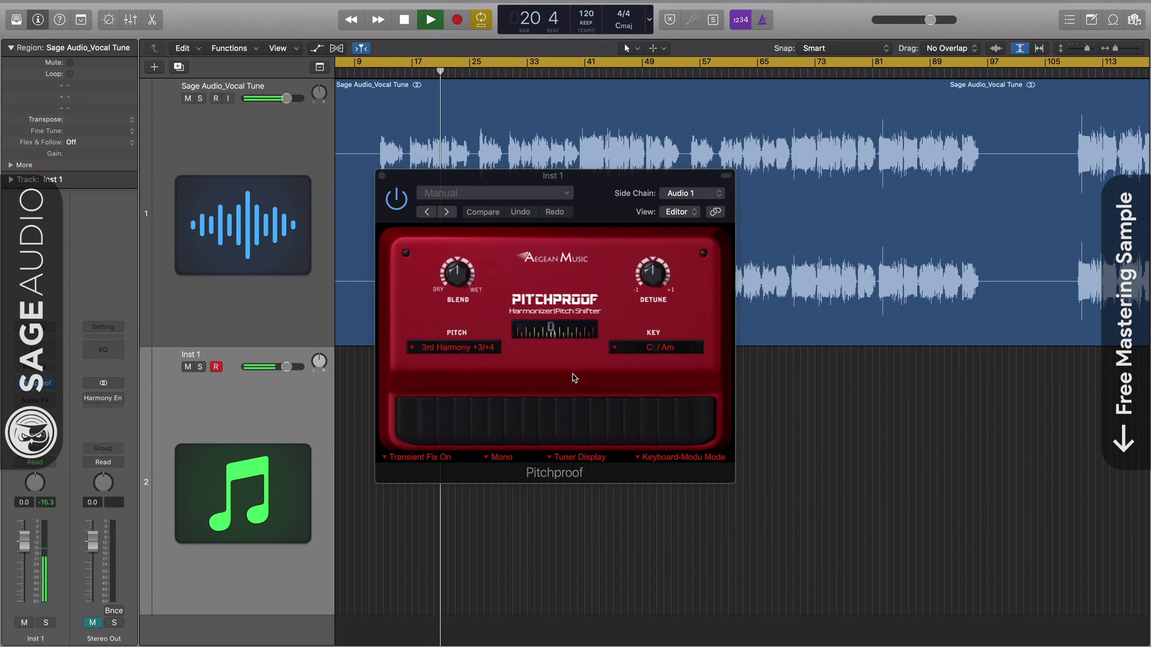
key("super+k")
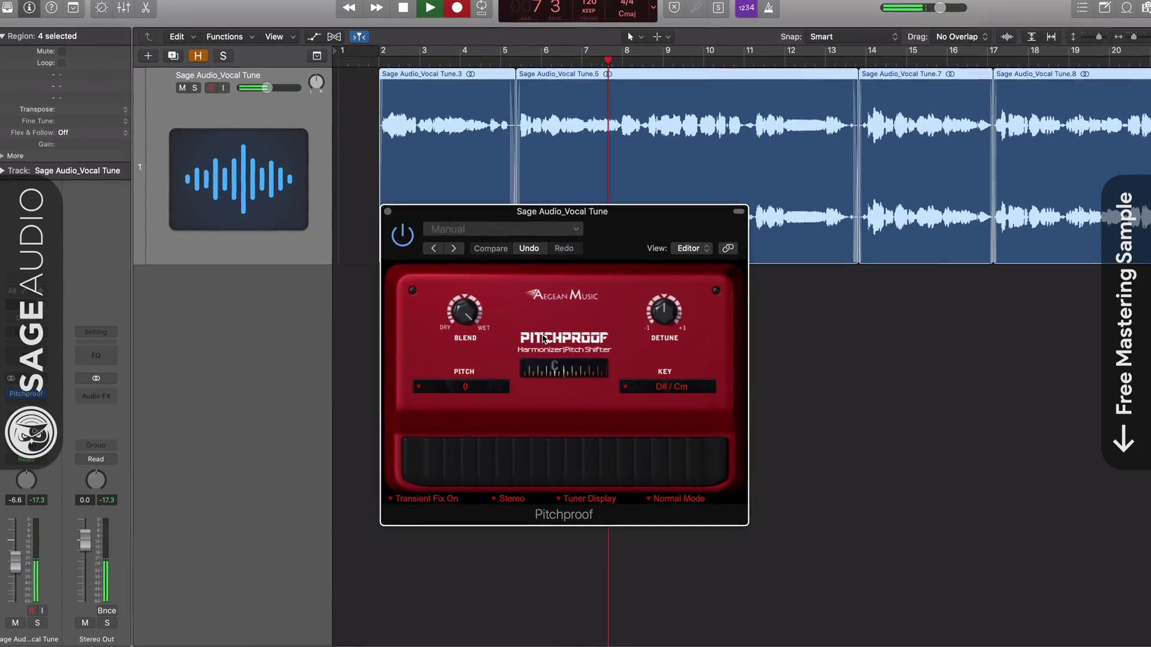
Step: Try 2nd, 3rd and 5th Harmony as Pitchproof's pitch, and lower Blend to about 0.39
left_click(462, 387)
left_click(444, 401)
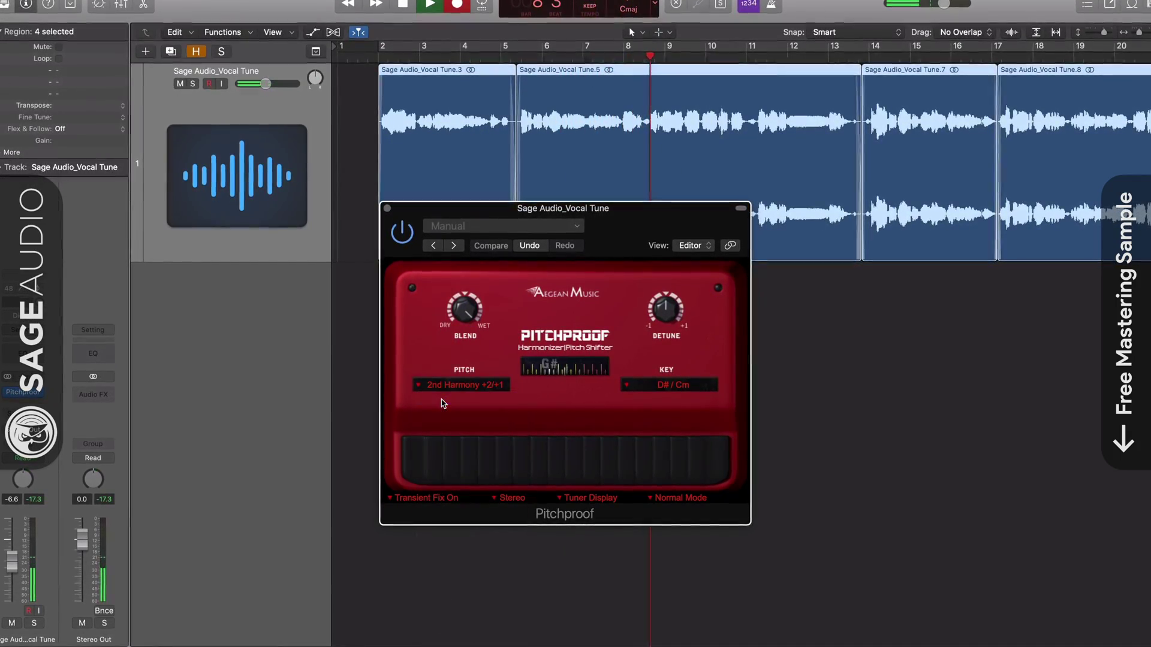
left_click(421, 388)
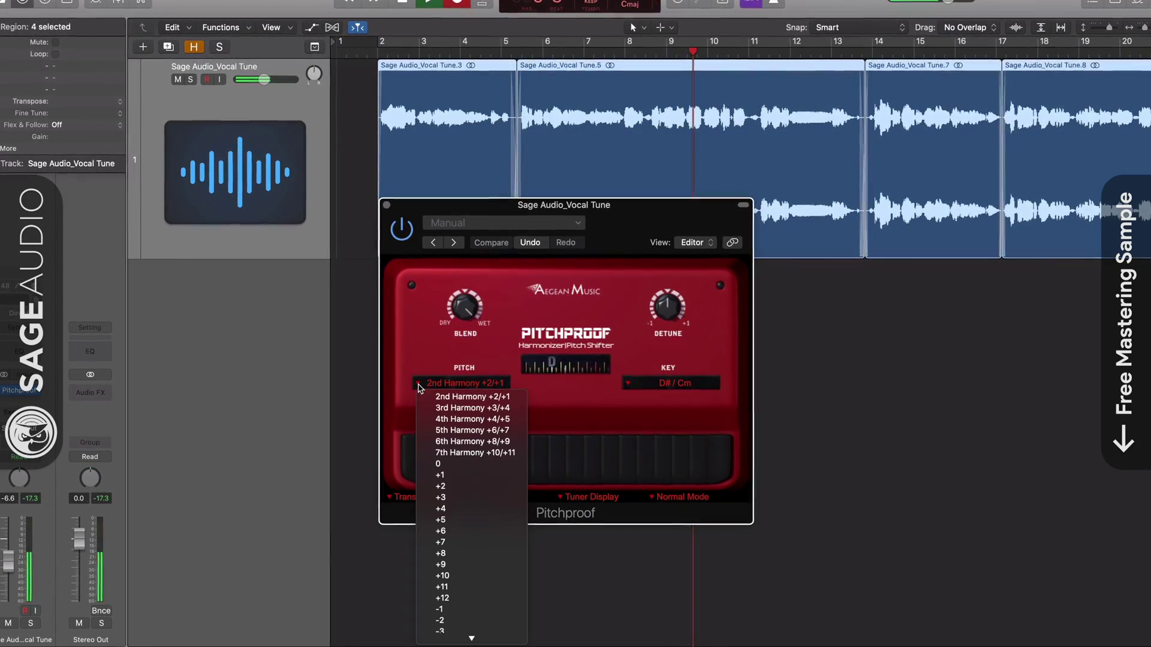
left_click(472, 408)
left_click(420, 387)
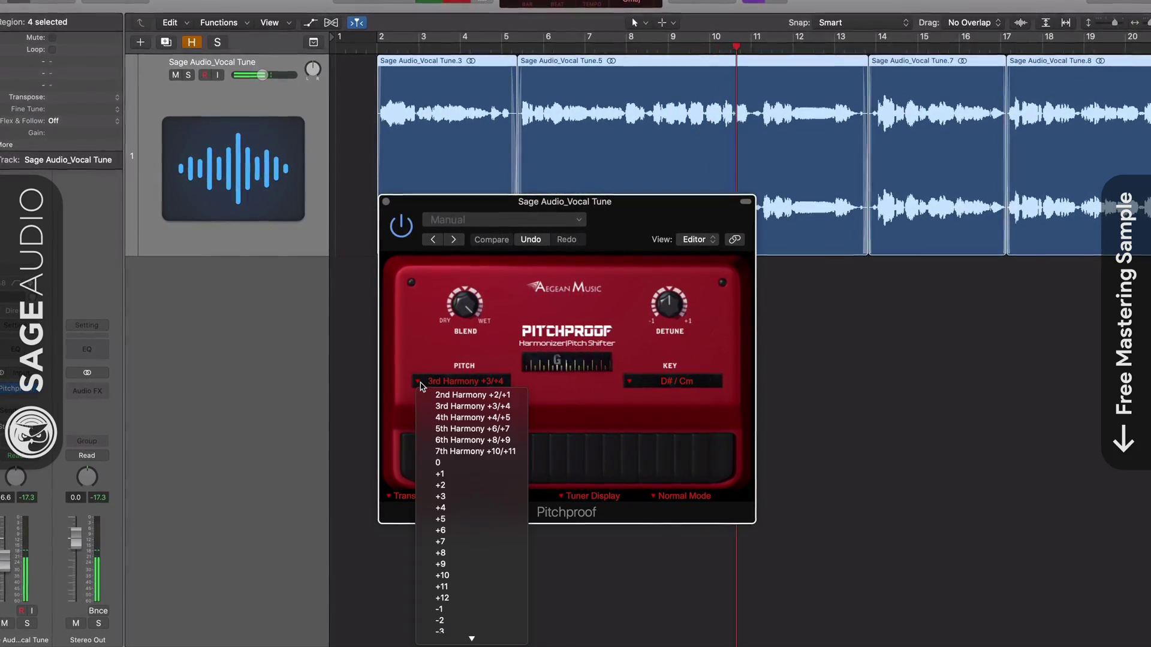
left_click(472, 429)
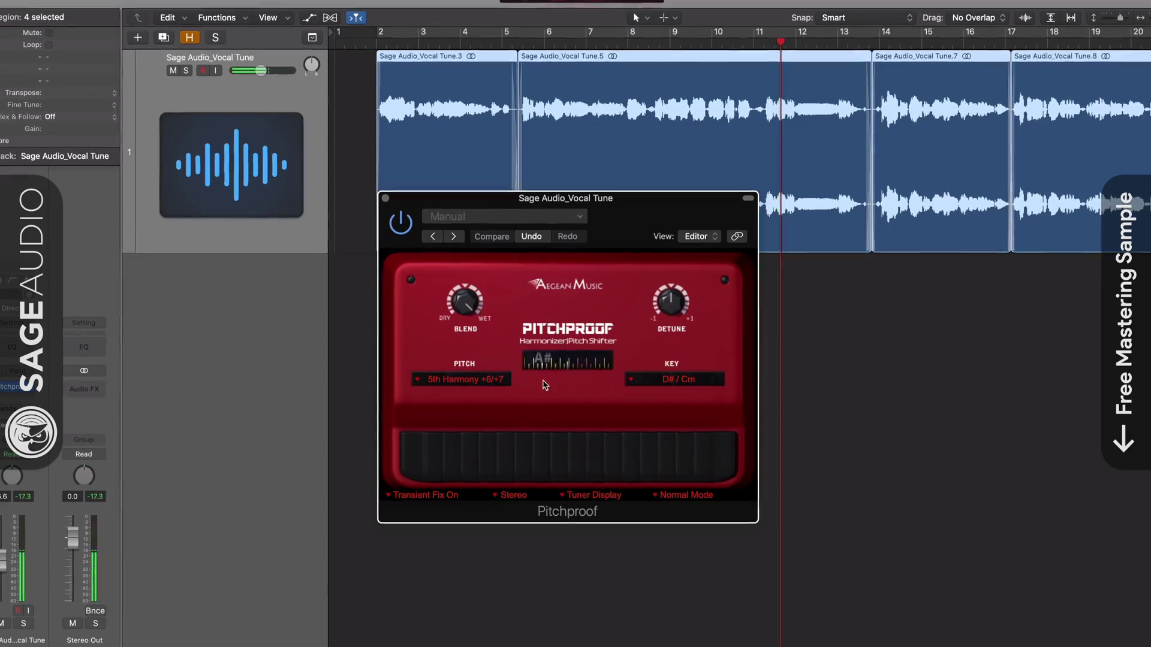
left_click_drag(468, 305, 462, 342)
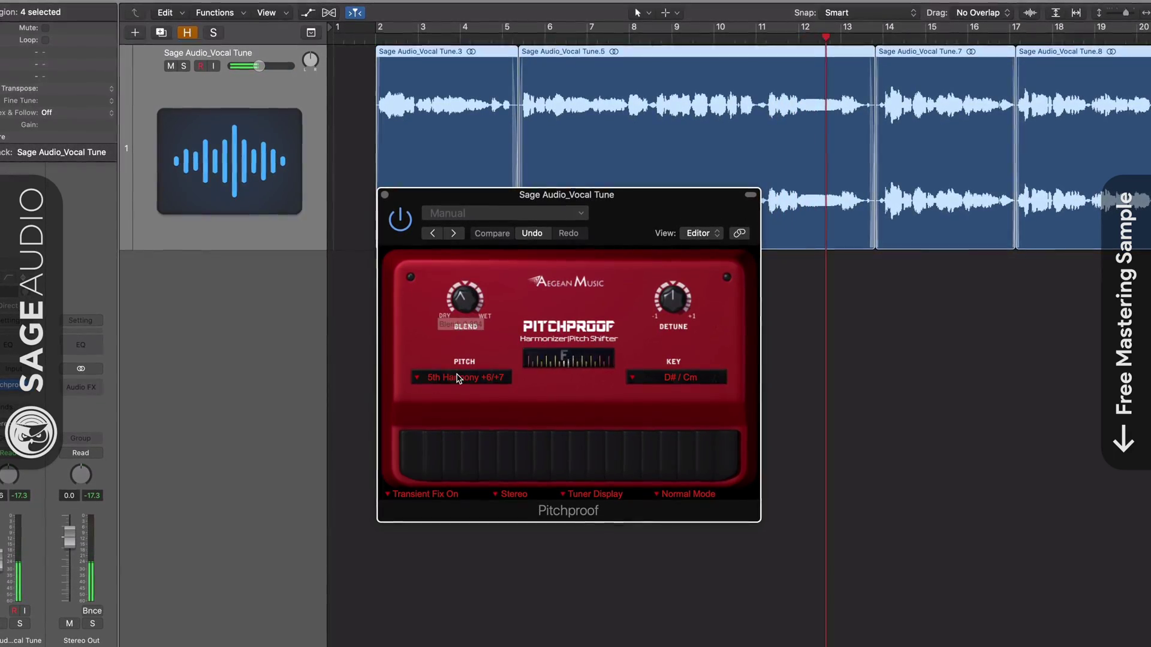
Step: Set Pitchproof's pitch to -12 and bring Blend back to fully wet 1.000
left_click(418, 378)
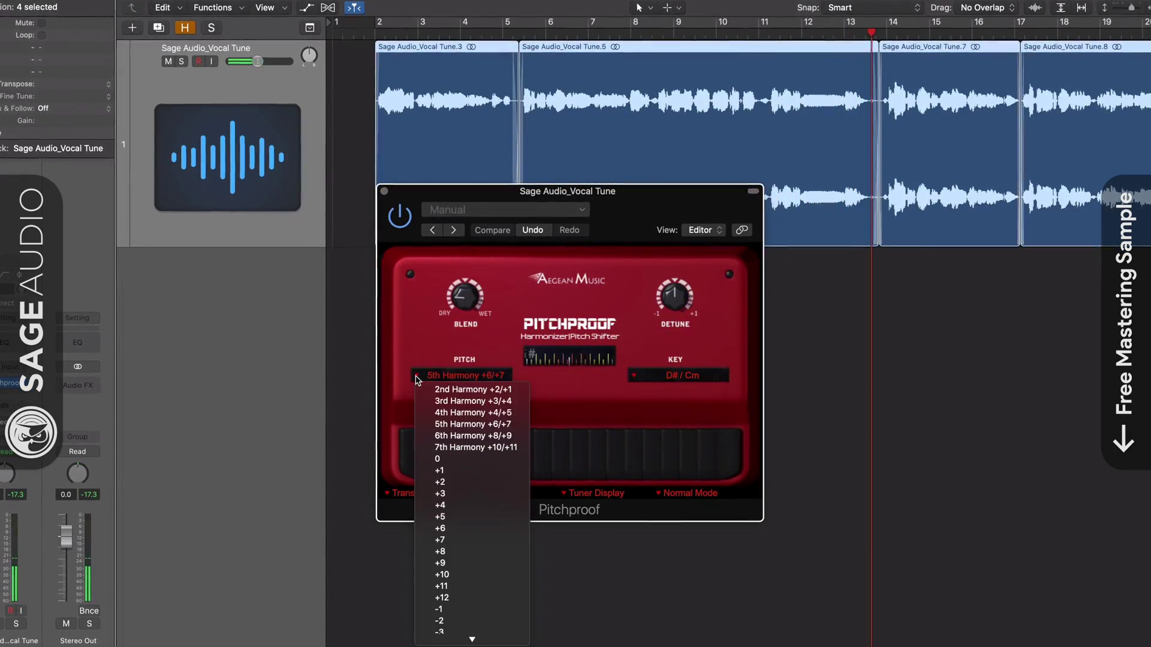
scroll(462, 576, "down", 3)
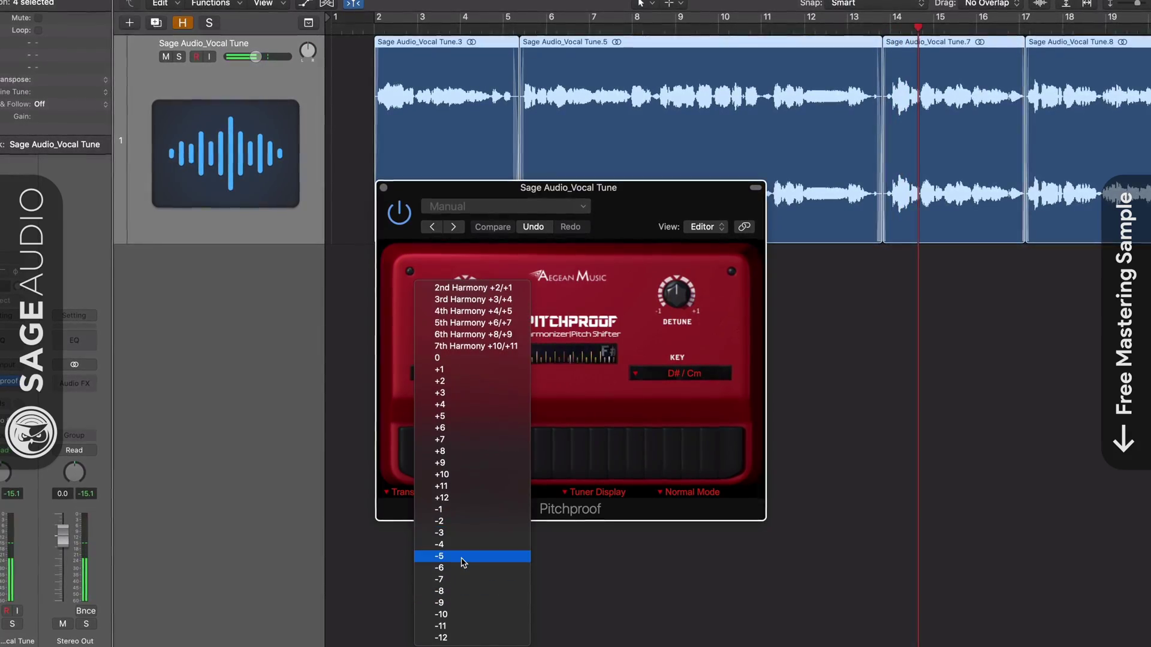
left_click(458, 638)
left_click_drag(464, 291, 470, 166)
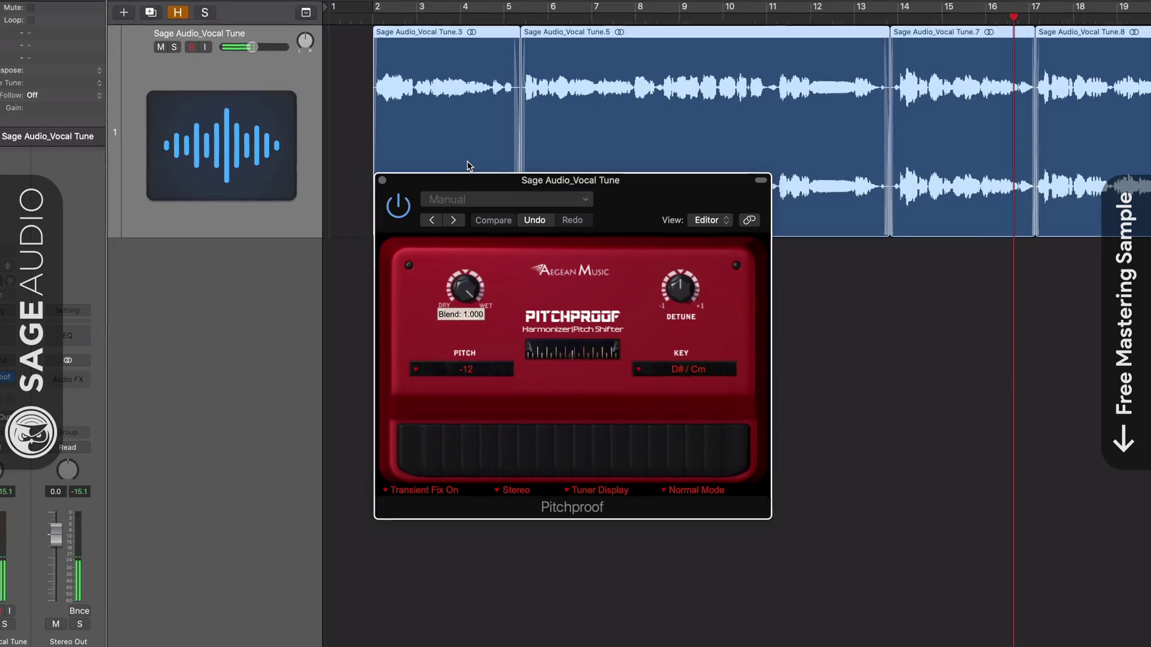
Step: Turn Pitchproof's Transient Fix off and back on
left_click(414, 489)
left_click(420, 504)
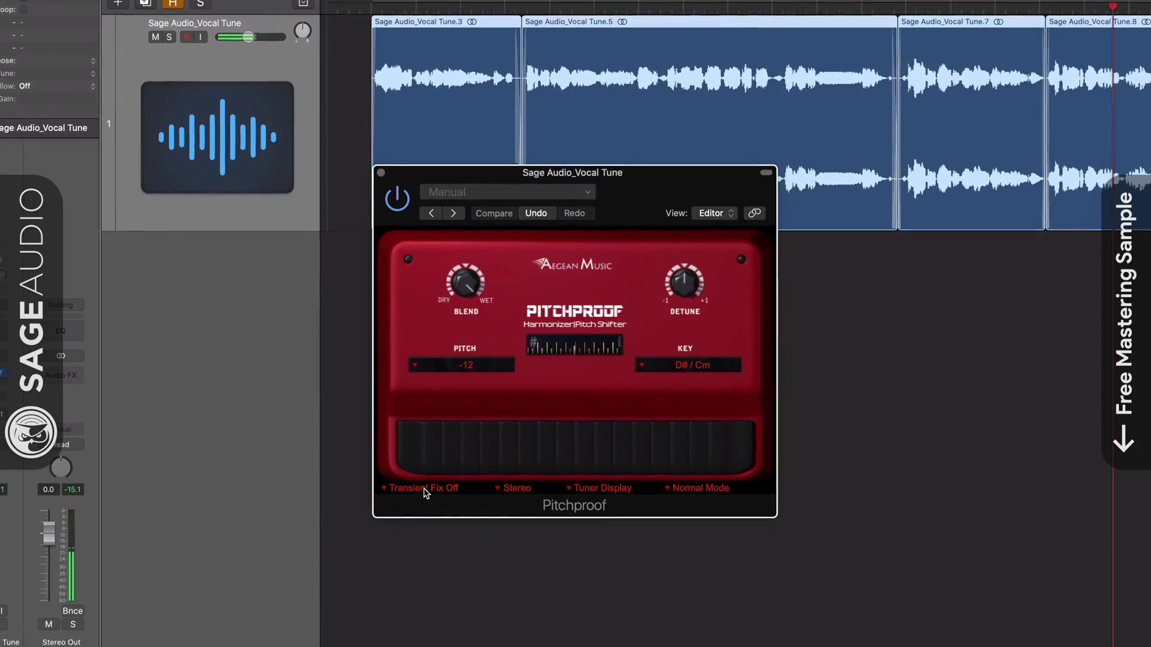
left_click(424, 488)
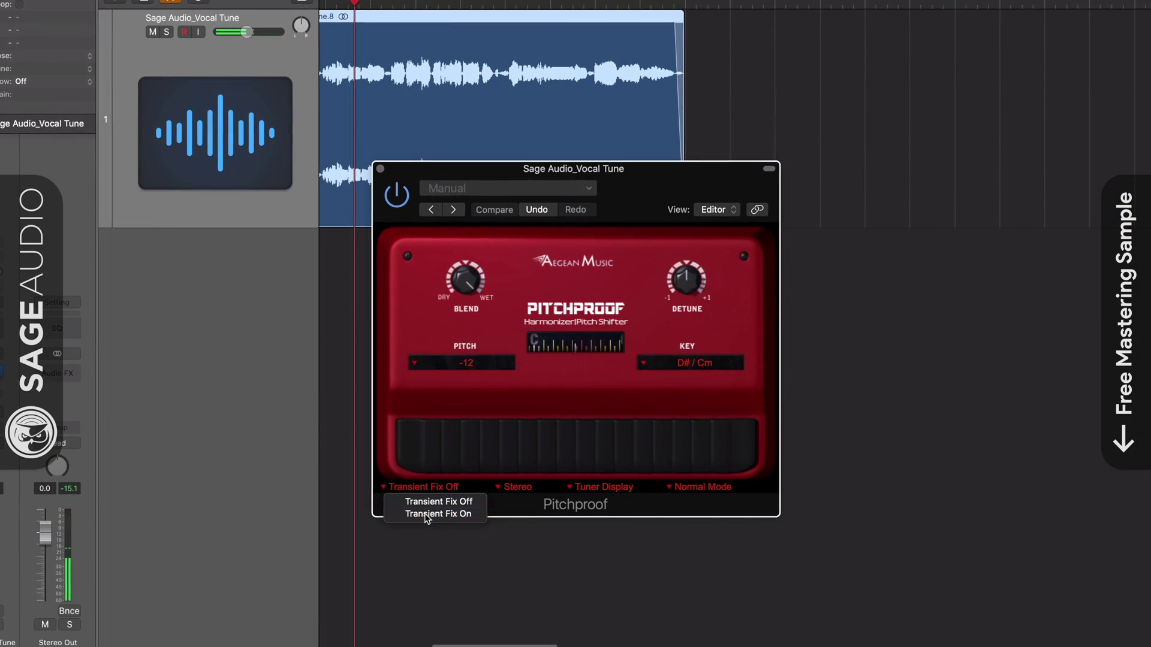
left_click(426, 514)
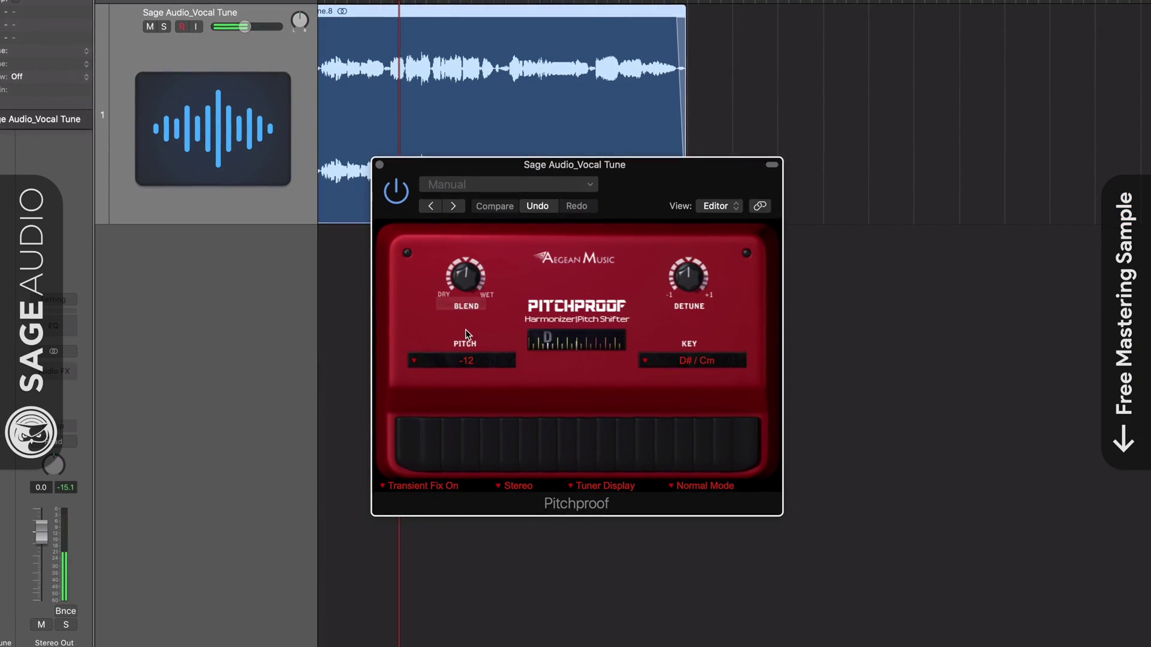
Step: Try 5th Harmony +6/+7, then settle on 3rd Harmony +3/+4 as the pitch
left_click(418, 361)
left_click(458, 405)
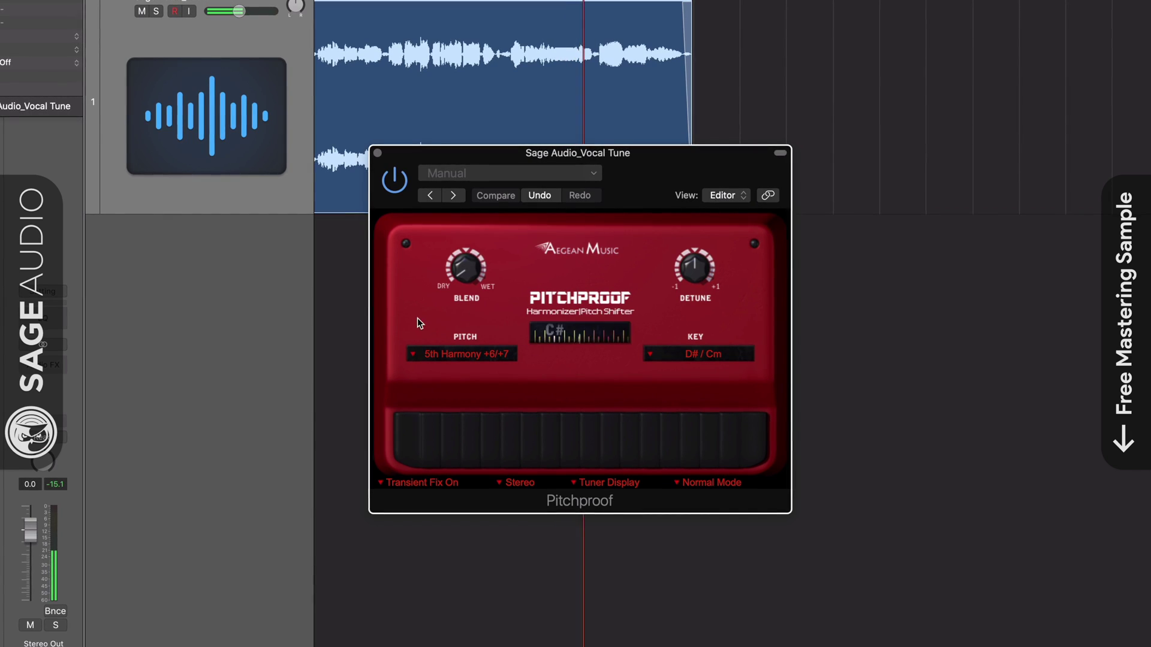
left_click(412, 354)
left_click(459, 391)
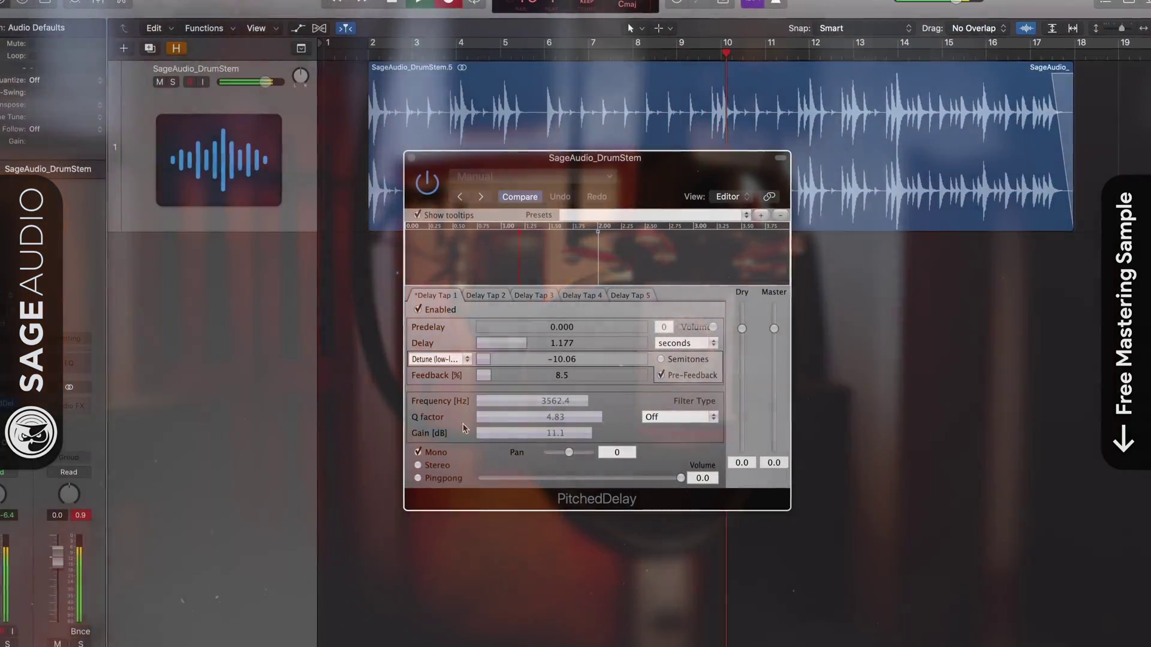
Step: Set PitchedDelay to stereo pingpong output with a Bell filter, raising dry level to -3.3
left_click(418, 466)
left_click(427, 481)
left_click(681, 419)
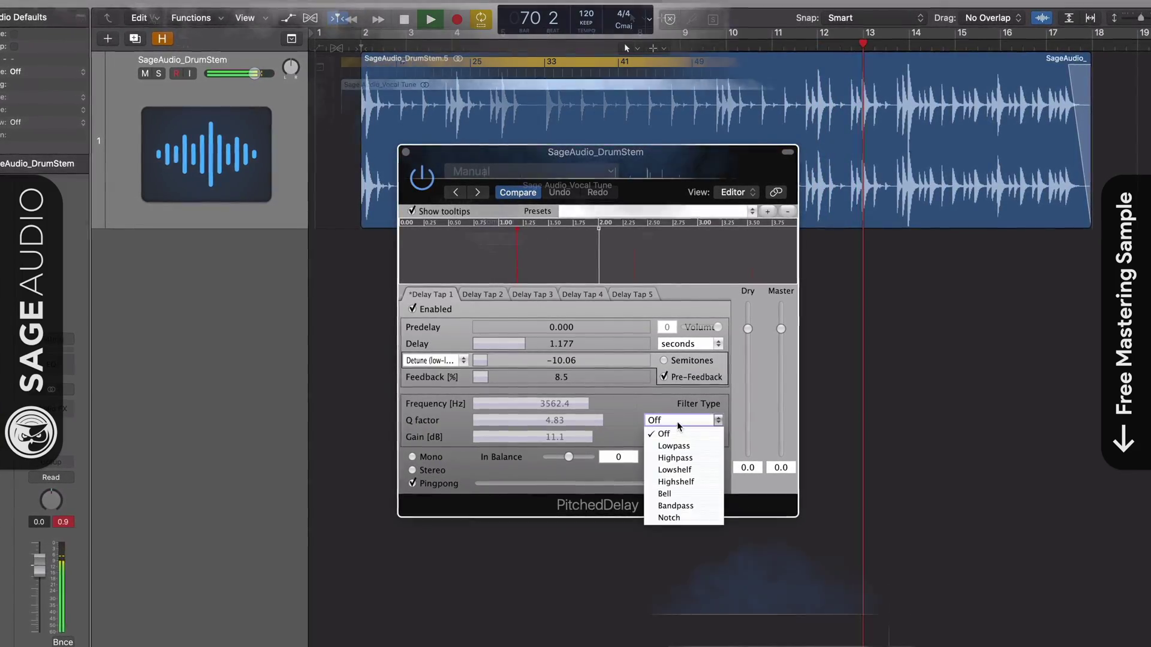
left_click(663, 496)
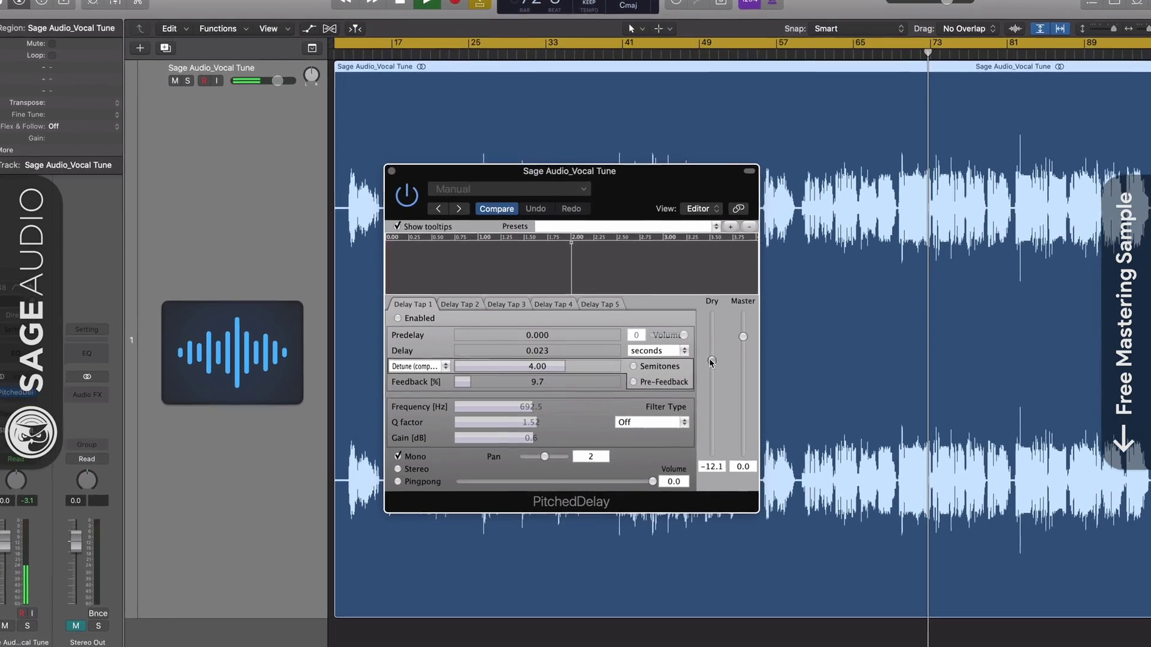
left_click_drag(704, 370, 722, 333)
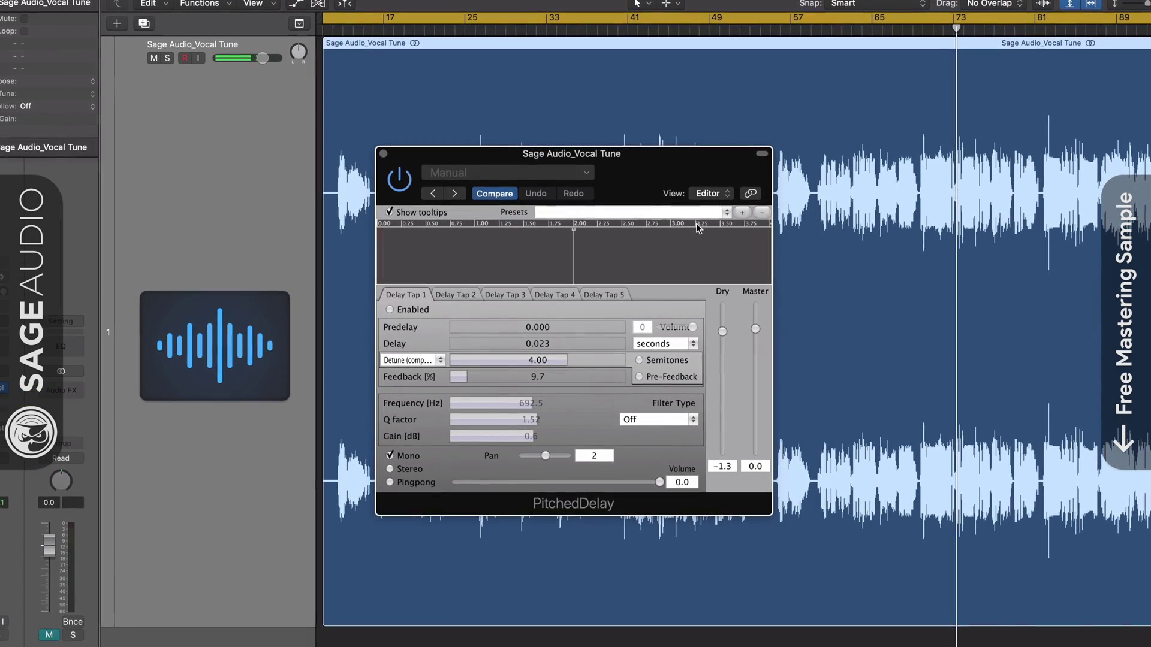
left_click_drag(676, 172, 673, 177)
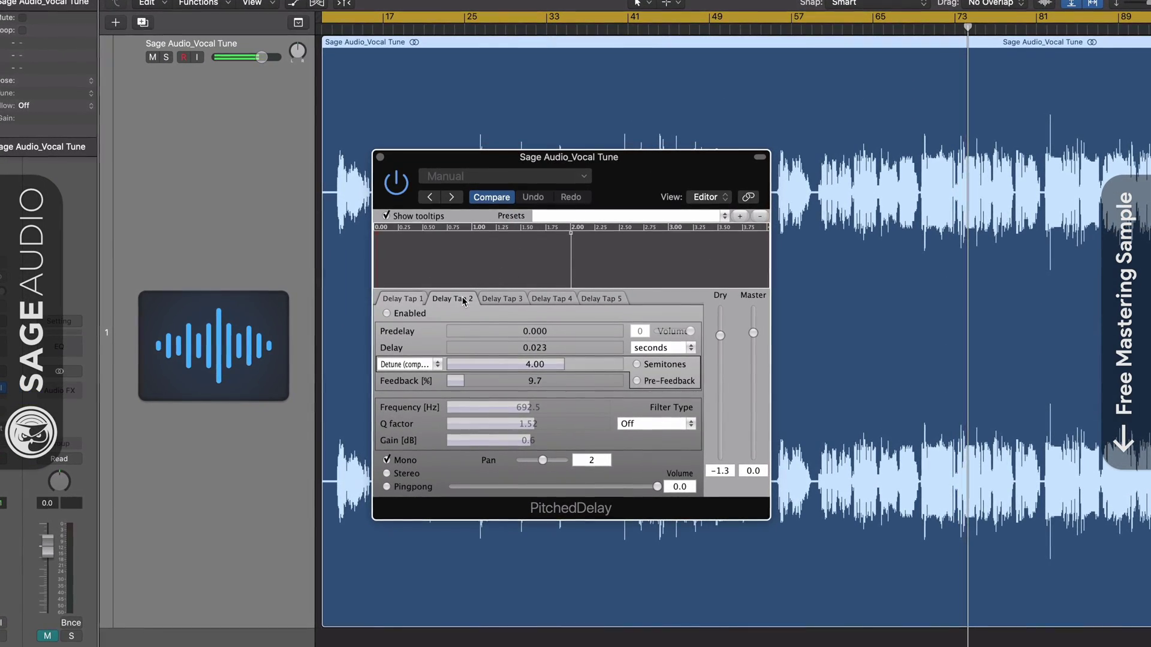
Step: Browse the delay taps, then give Tap 1 a 0.718 predelay with delay time kept in seconds
left_click(502, 299)
left_click(552, 299)
left_click(595, 299)
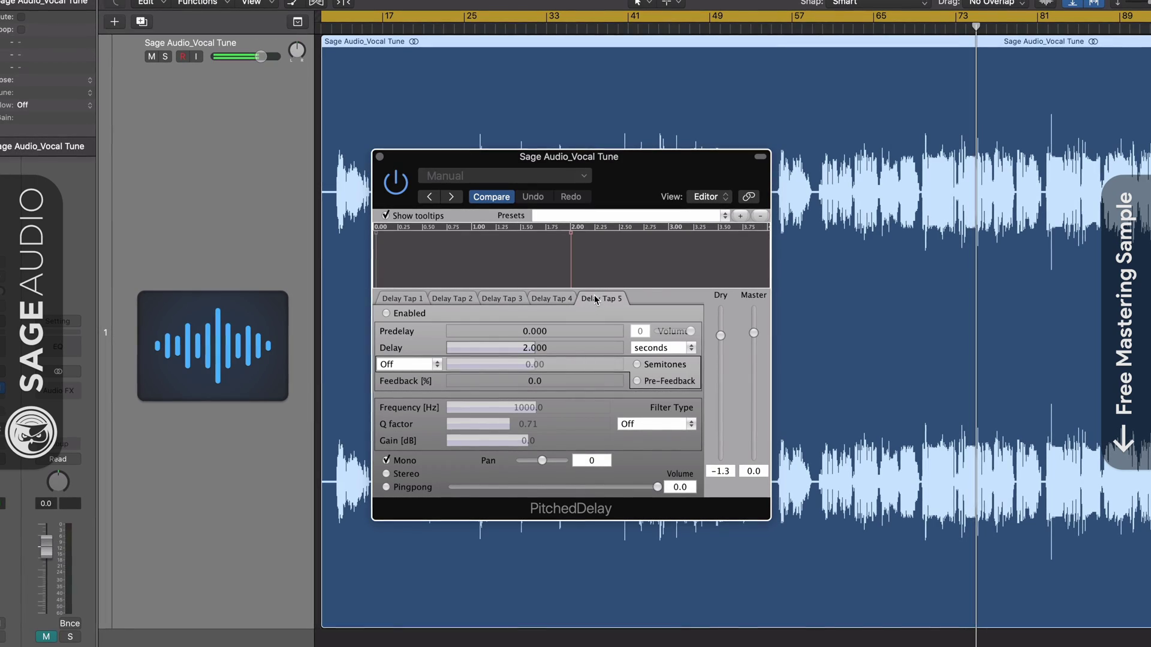
left_click(418, 299)
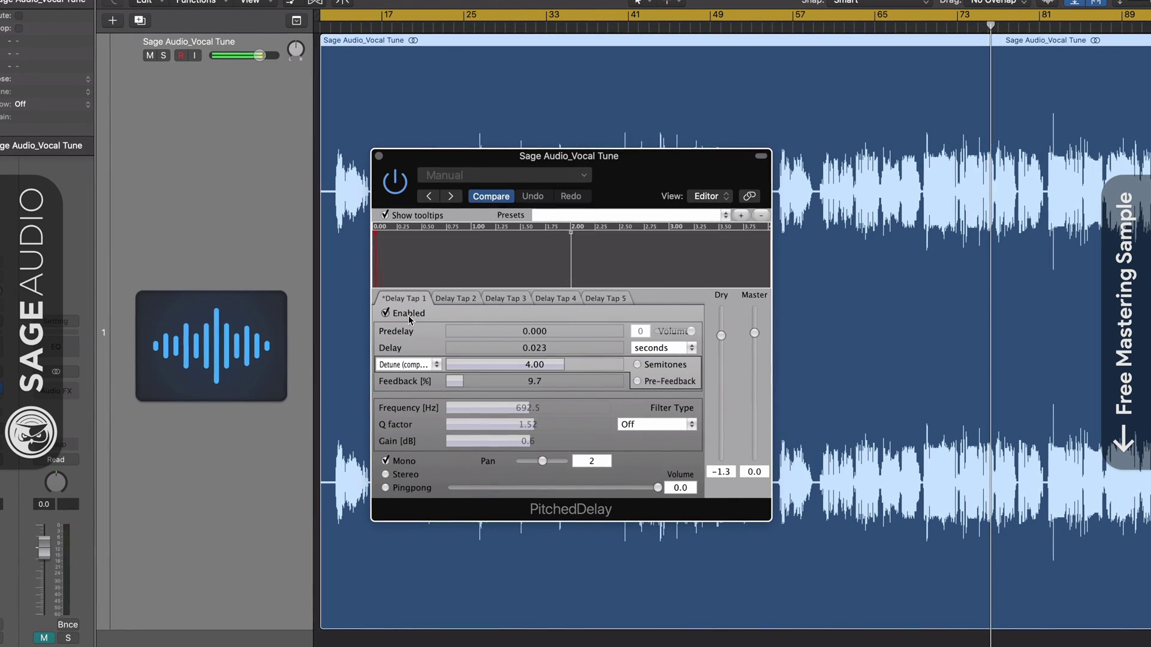
left_click_drag(459, 334, 476, 336)
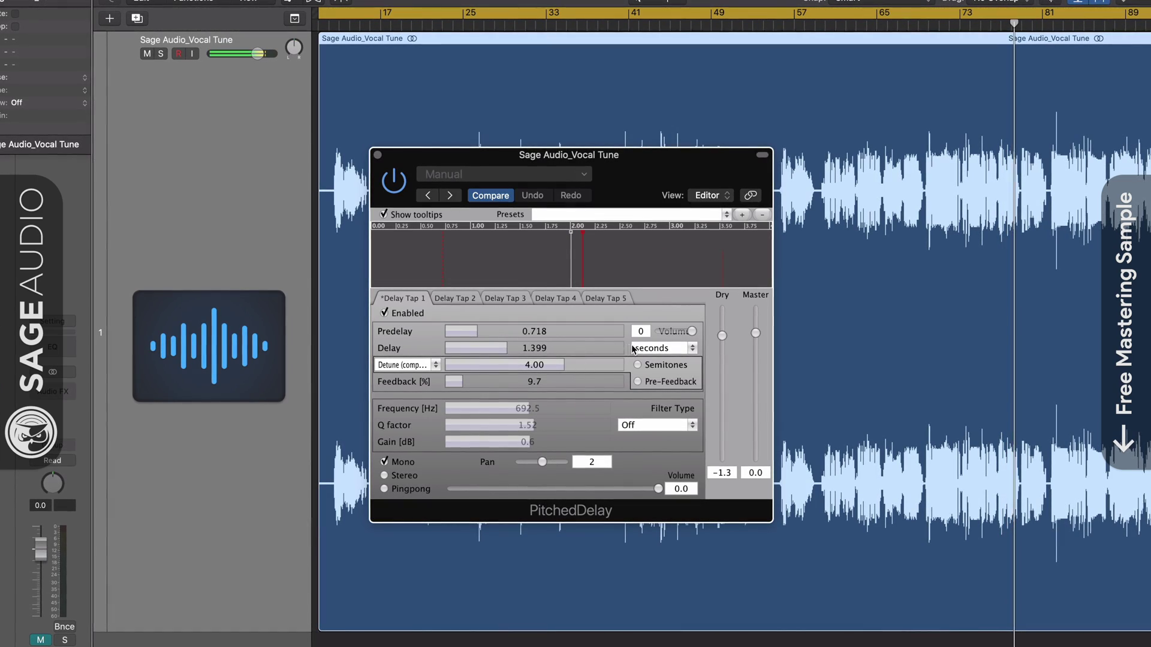
left_click(660, 349)
left_click(648, 379)
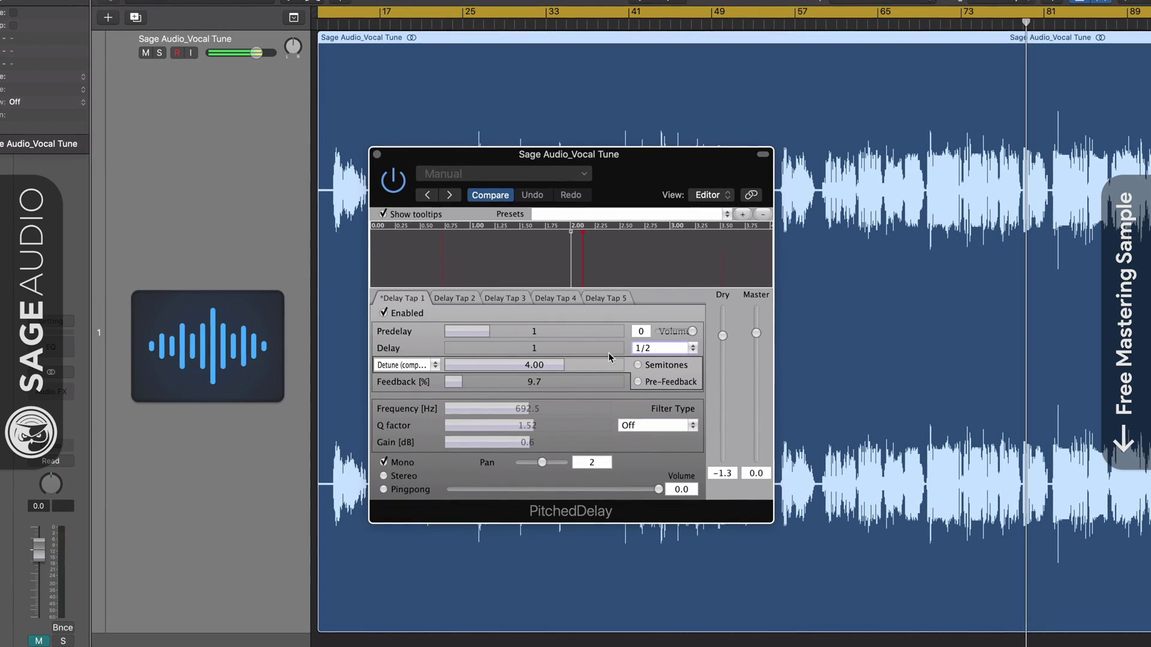
left_click(661, 349)
left_click(659, 362)
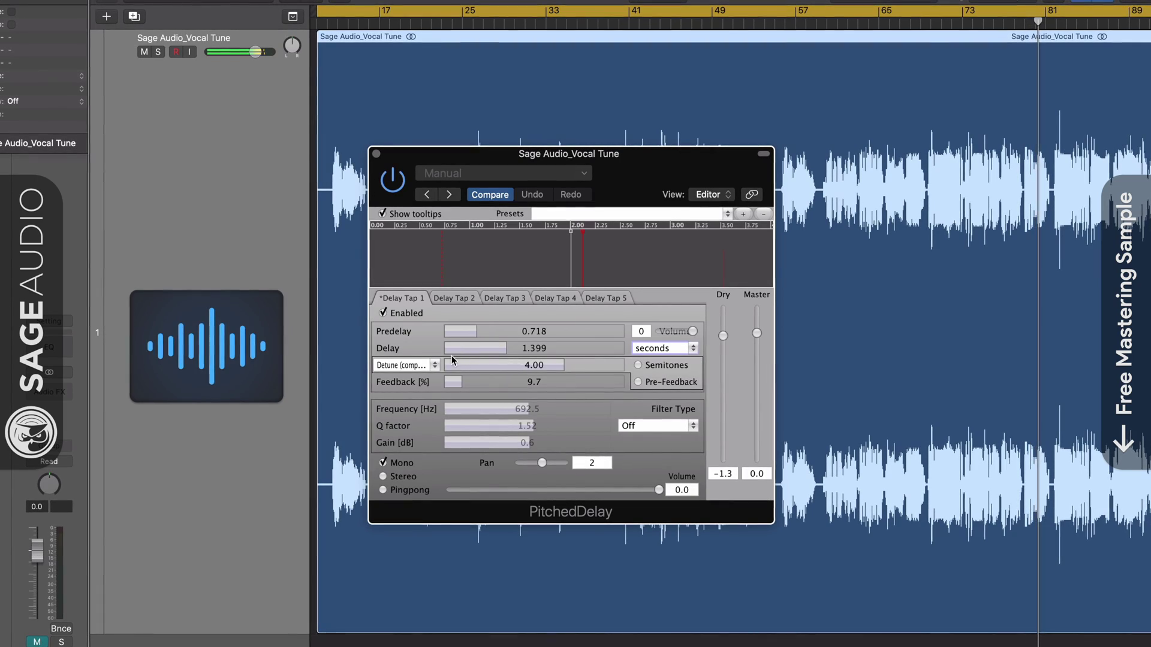
Step: Set Tap 1 to Detune (best) with a 2-semitone detune amount
left_click(429, 366)
left_click(396, 379)
left_click(401, 365)
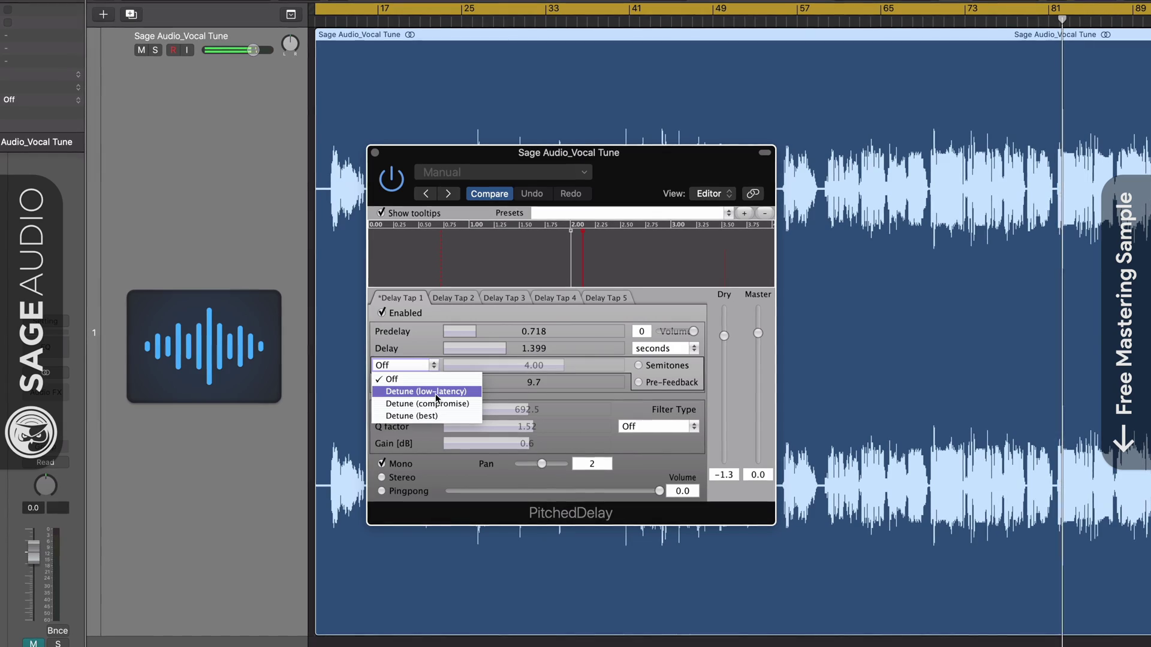
left_click(428, 416)
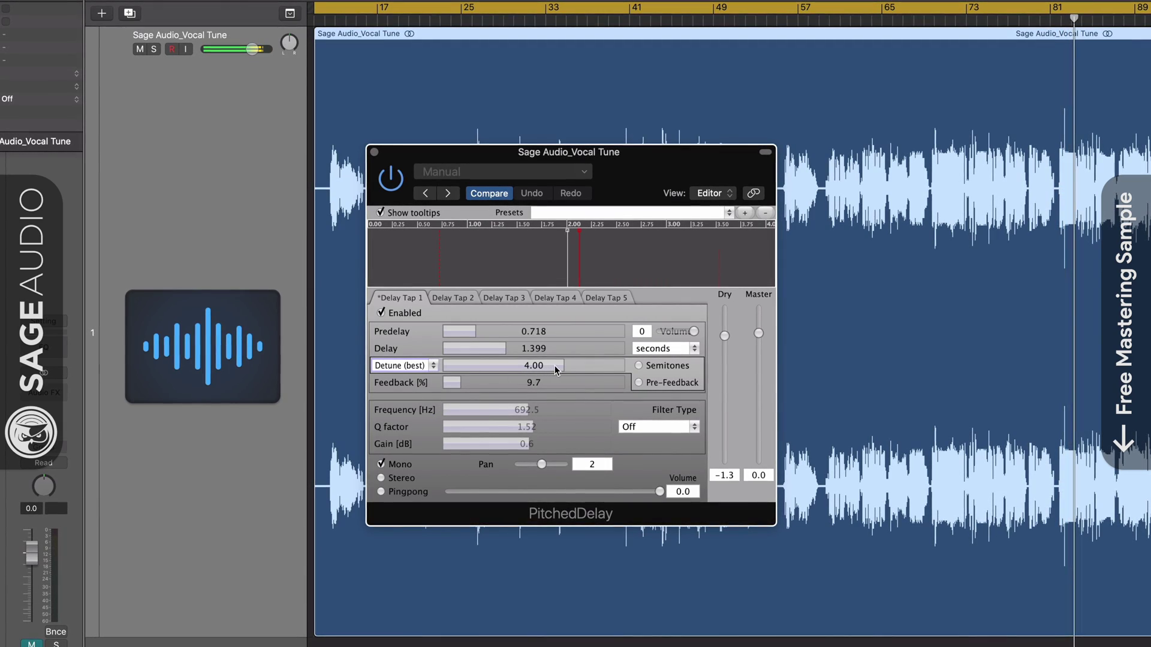
left_click_drag(552, 369, 572, 373)
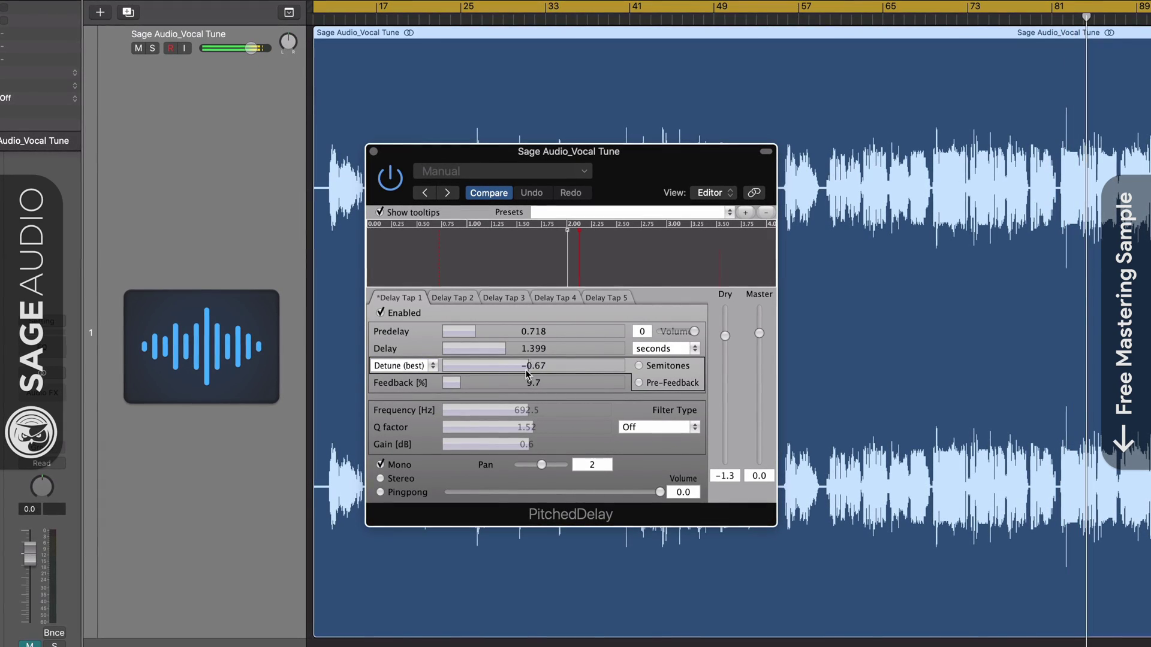
left_click(638, 367)
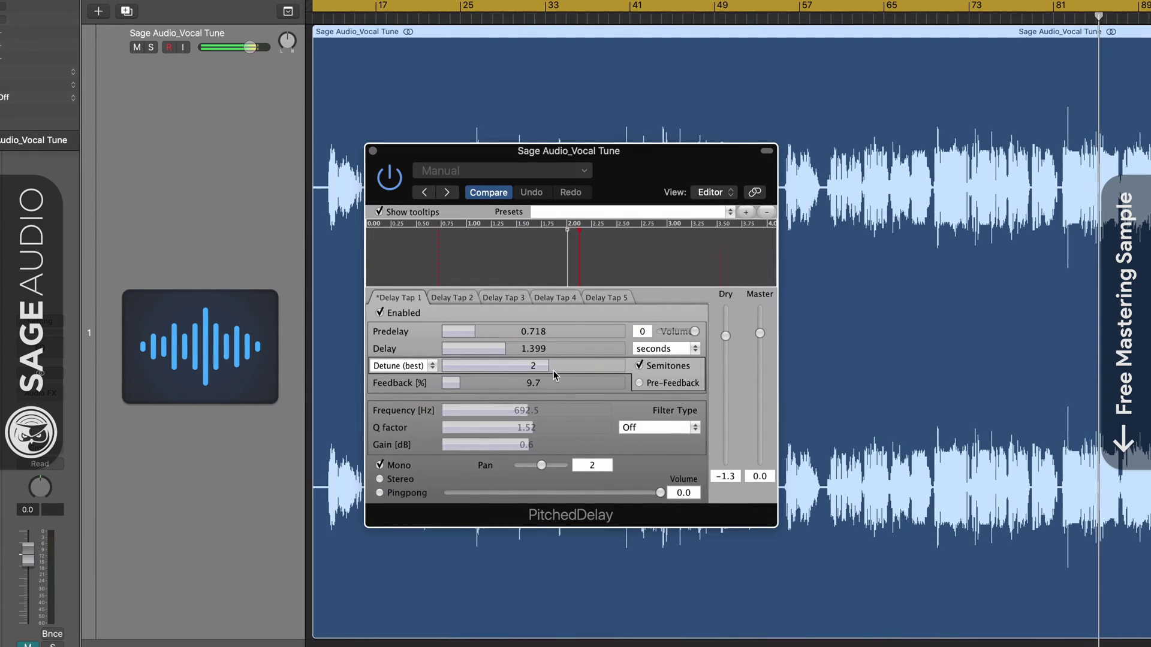
Step: Raise Tap 1's feedback to 39.1% and filter it with a Bell curve
left_click_drag(469, 383, 504, 386)
left_click_drag(581, 386, 600, 391)
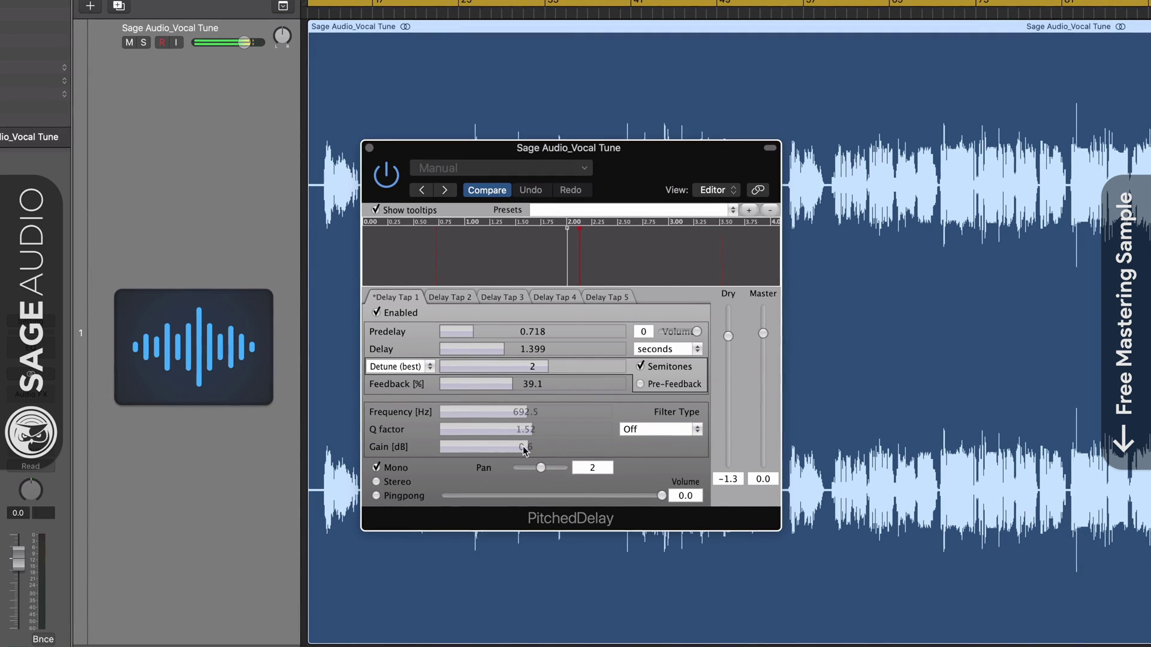
left_click(662, 434)
left_click(652, 508)
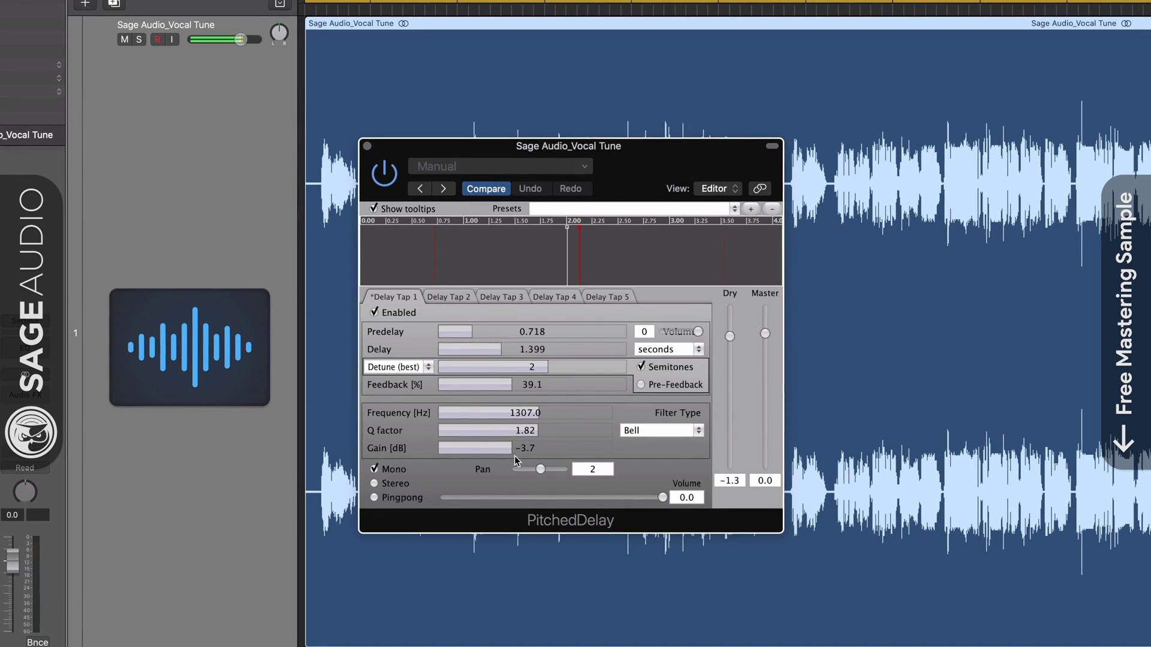
Step: Pan Tap 1 left, send it out as pingpong, and lower the dry and master levels
left_click_drag(541, 470, 533, 475)
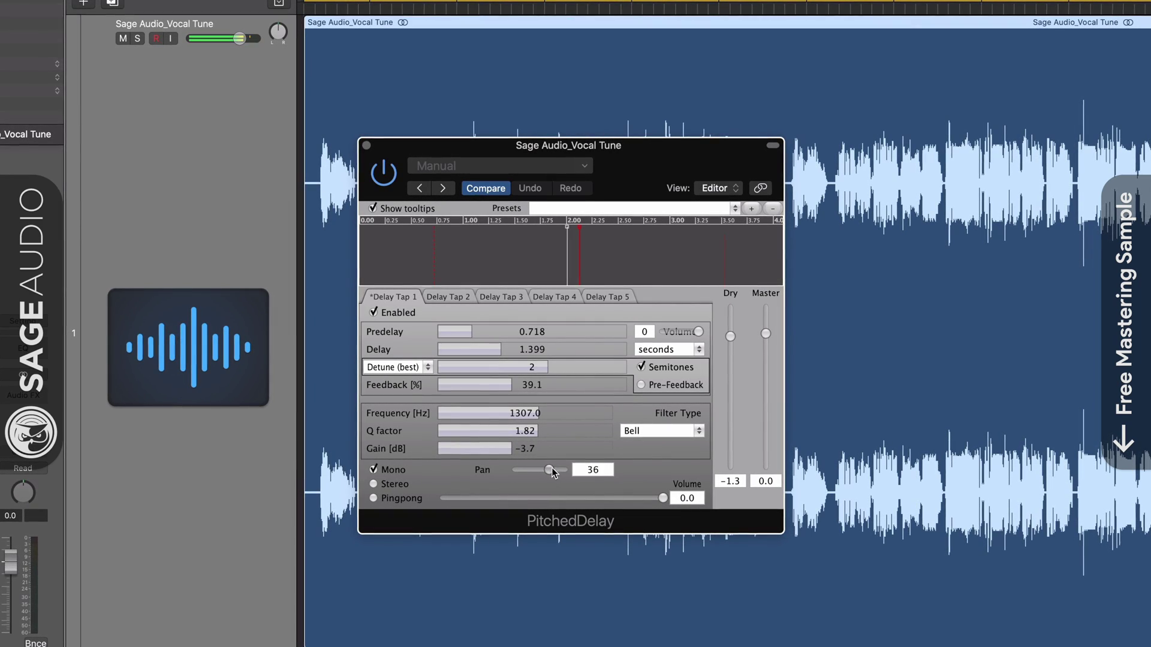
left_click(391, 496)
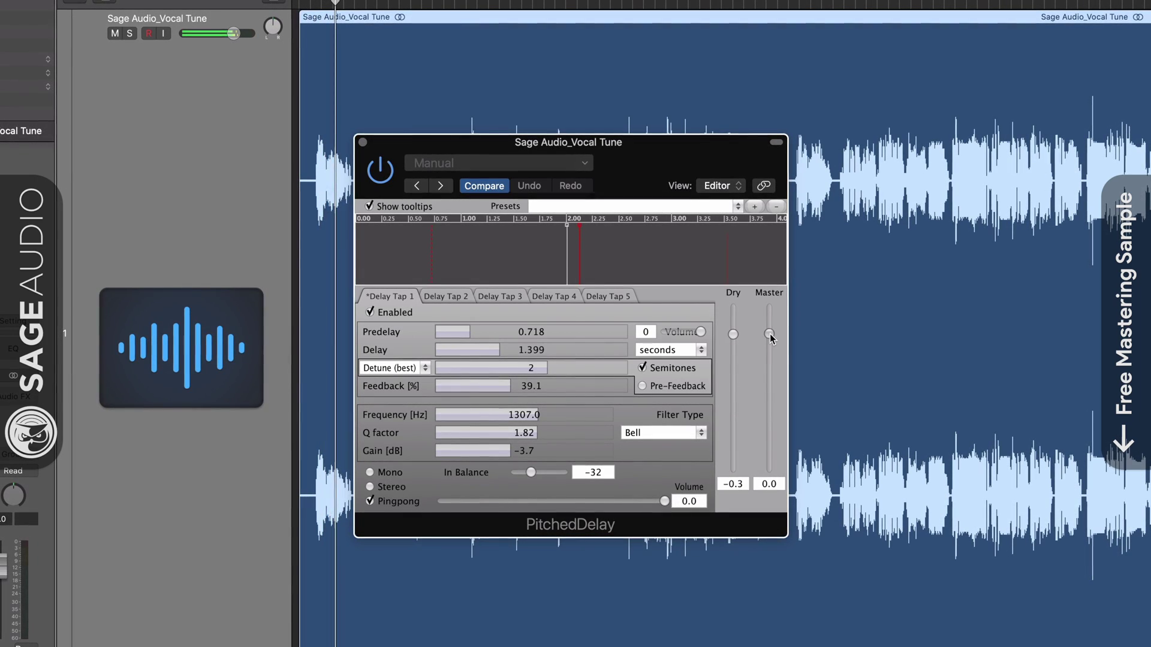
left_click_drag(772, 332, 773, 333)
left_click(733, 345)
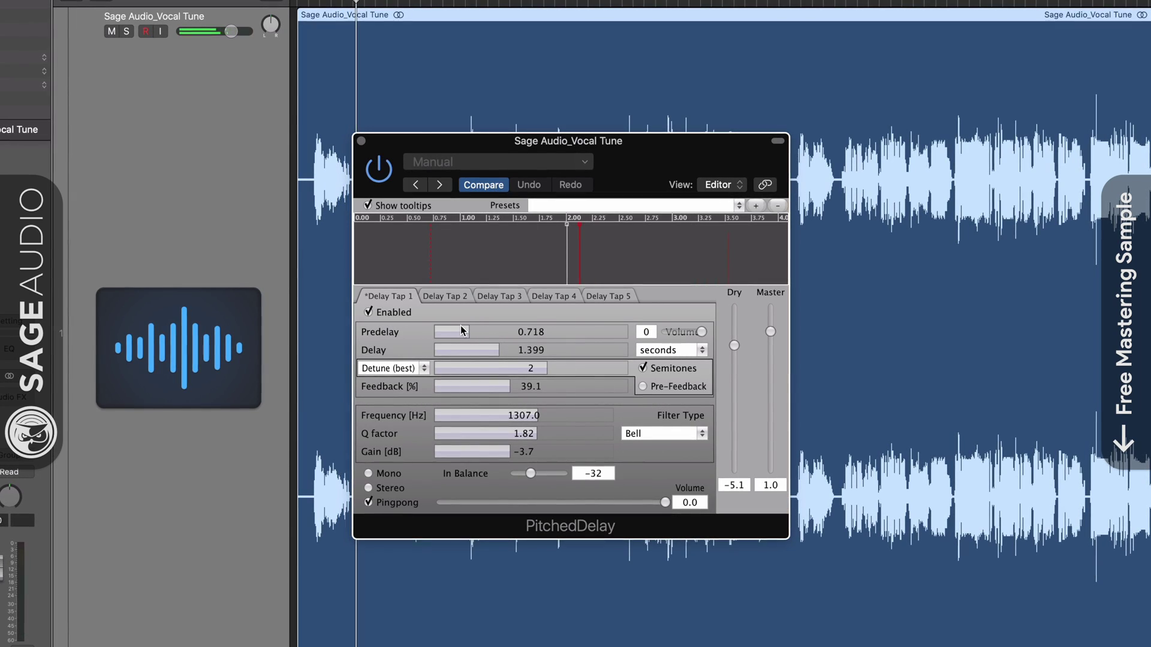
Step: Zero Tap 1's predelay and switch to Detune (low-latency) at 3 semitones
left_click(398, 310)
left_click(401, 310)
left_click_drag(473, 336, 416, 332)
left_click(414, 368)
left_click(411, 397)
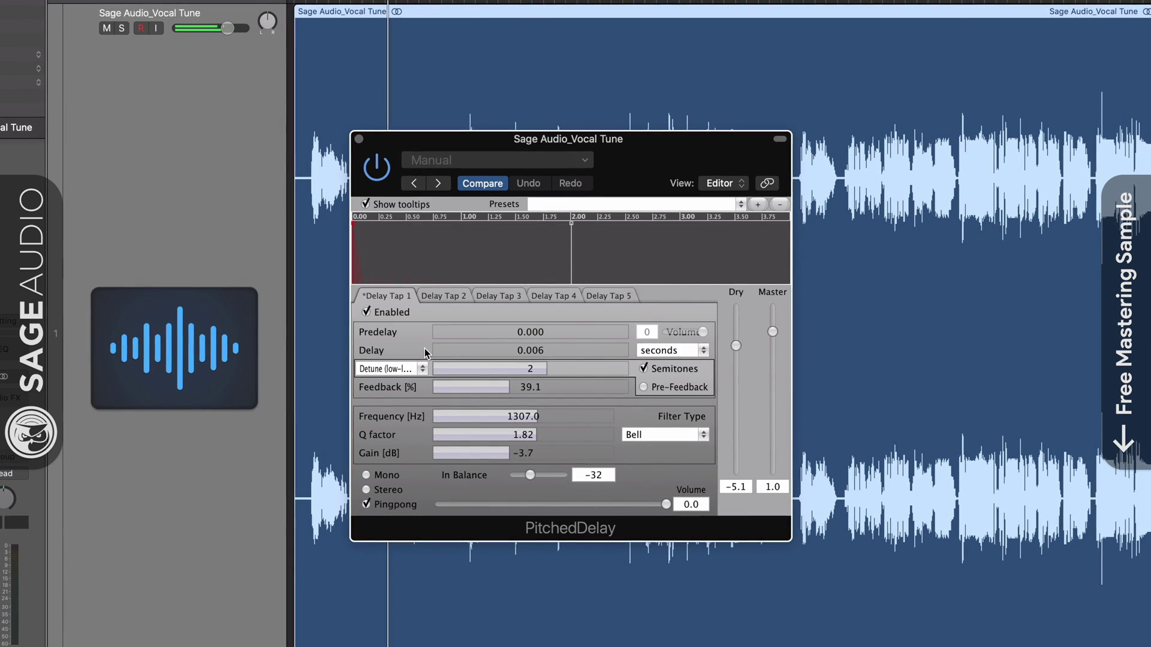
left_click_drag(538, 368, 553, 370)
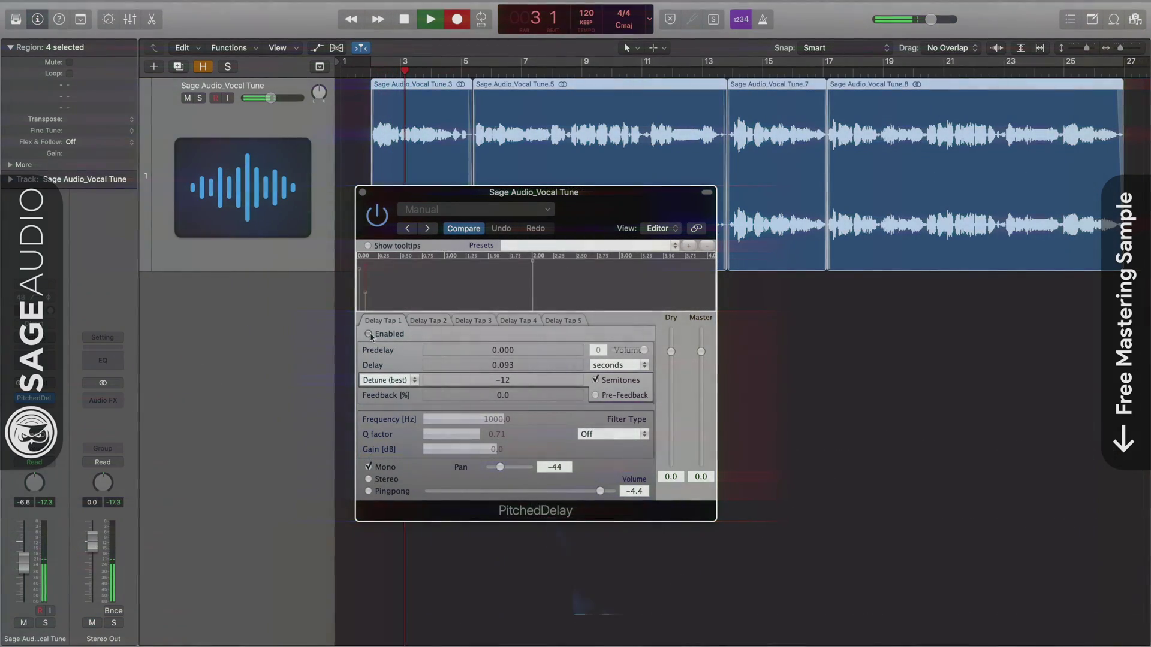
Step: Enable Delay Tap 1, pan it to -23, and adjust its volume and detune
left_click(368, 334)
left_click_drag(600, 491, 593, 492)
left_click_drag(500, 471, 506, 474)
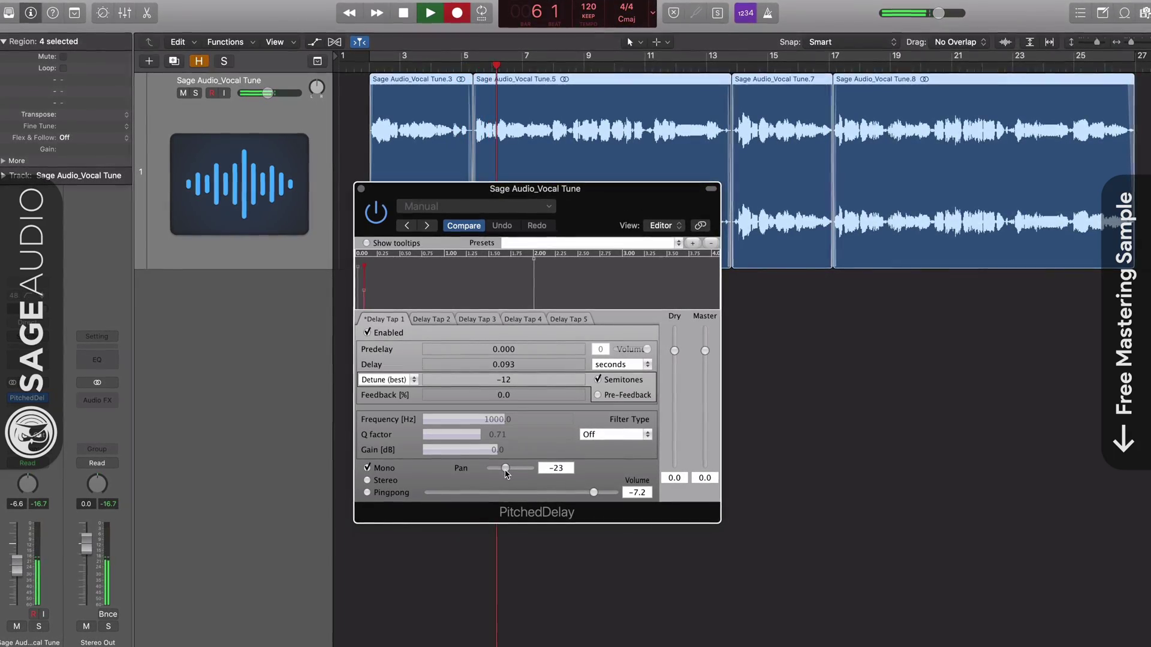
left_click_drag(434, 385, 413, 385)
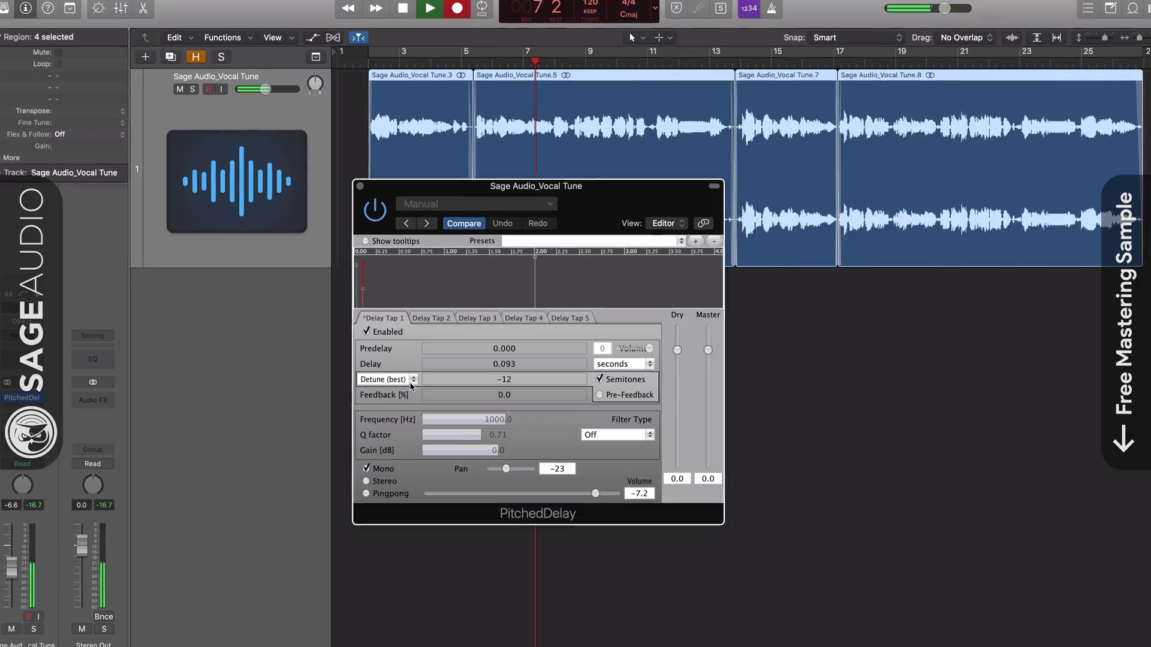
Step: Enable Delay Tap 2 in stereo, panned nearer centre, with adjusted volume
left_click(430, 318)
left_click(365, 331)
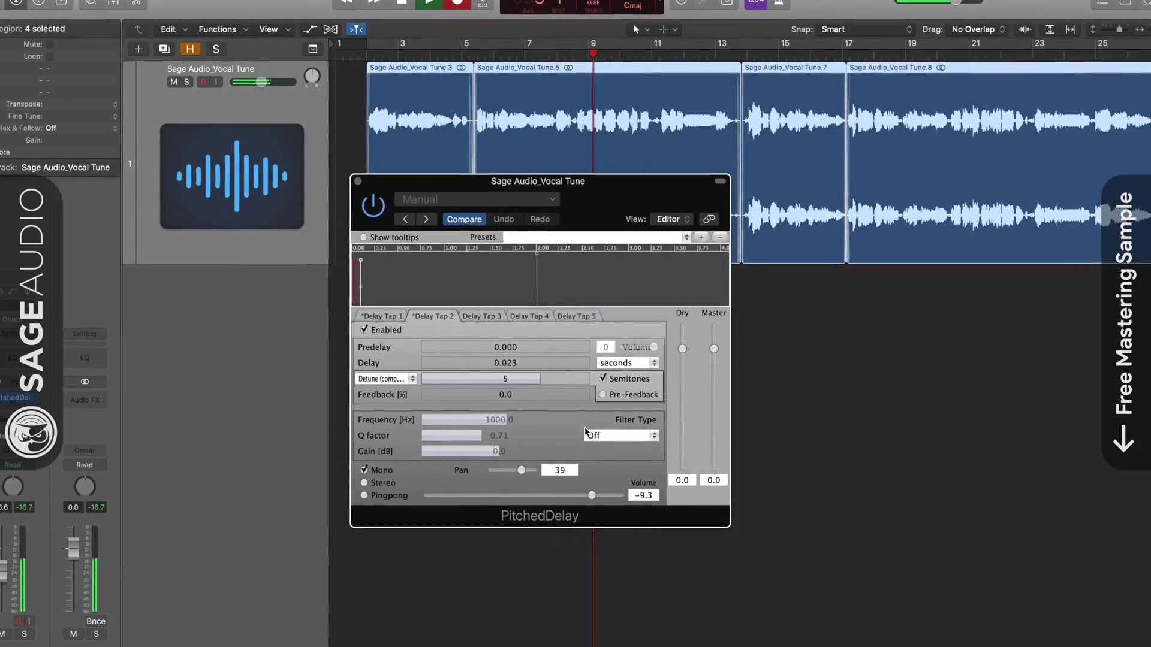
left_click_drag(521, 470, 515, 471)
left_click_drag(595, 503, 598, 502)
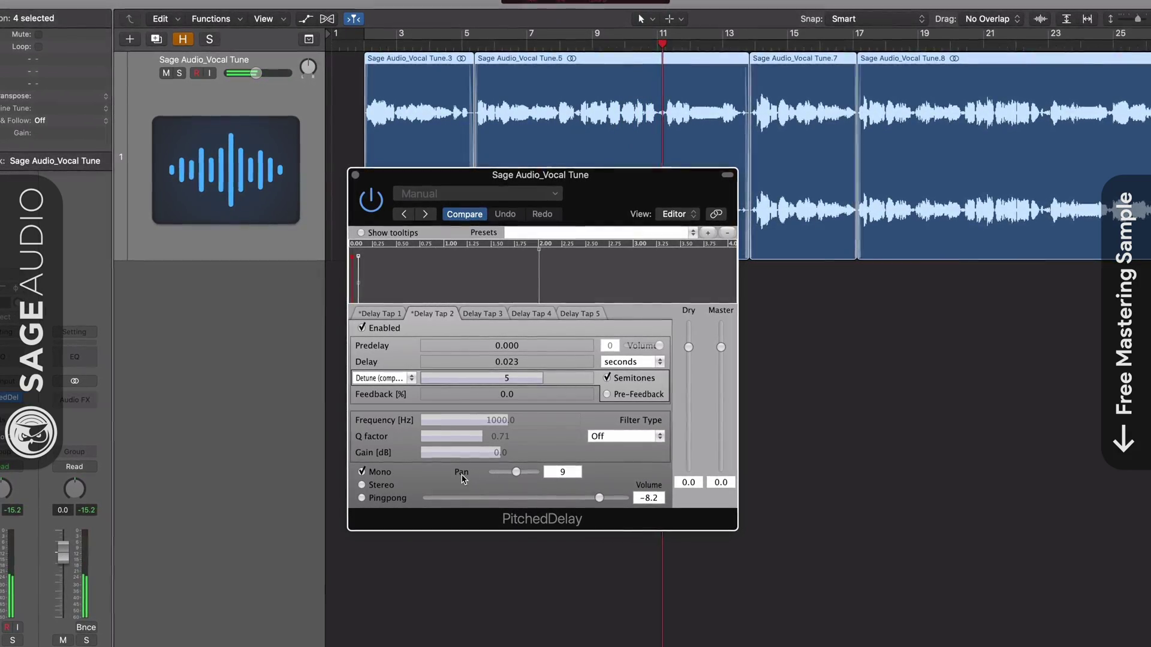
left_click(362, 485)
left_click_drag(598, 497, 587, 506)
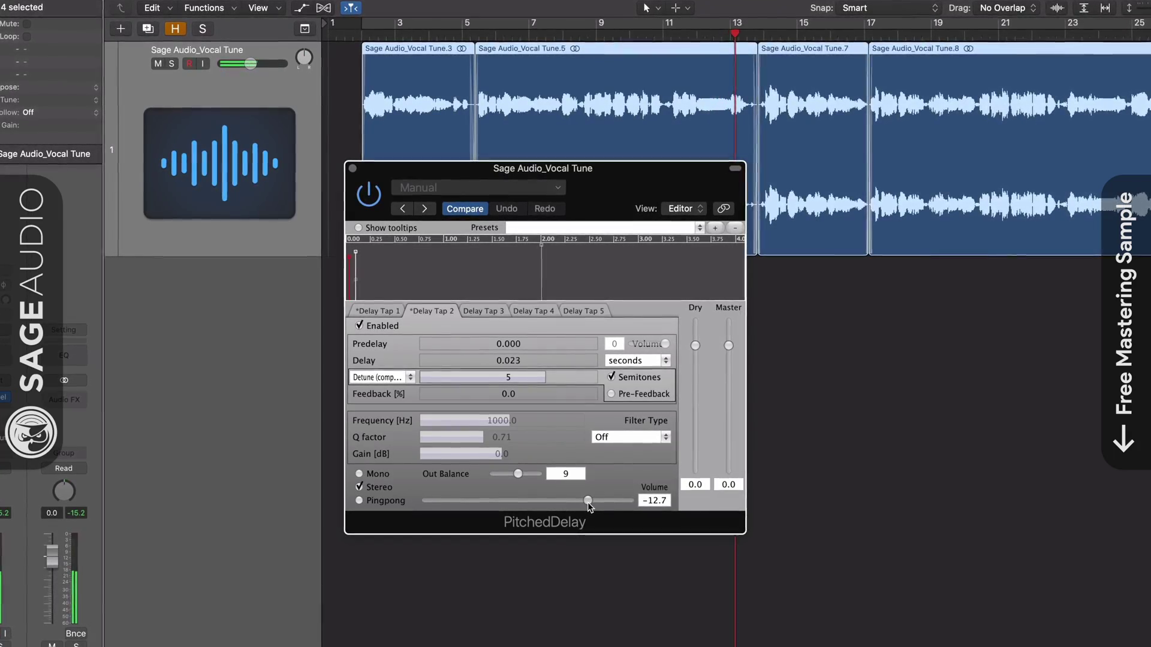
Step: Enable Delay Tap 3 and raise its volume
left_click(477, 309)
left_click(358, 325)
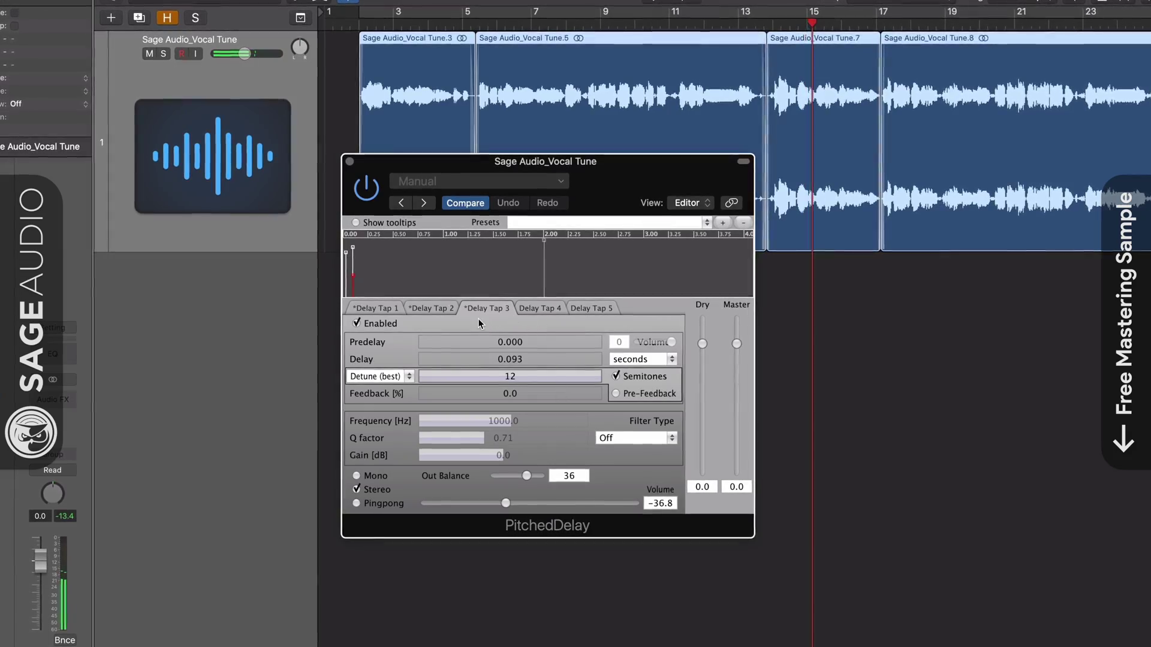
left_click_drag(506, 505, 531, 508)
left_click(383, 375)
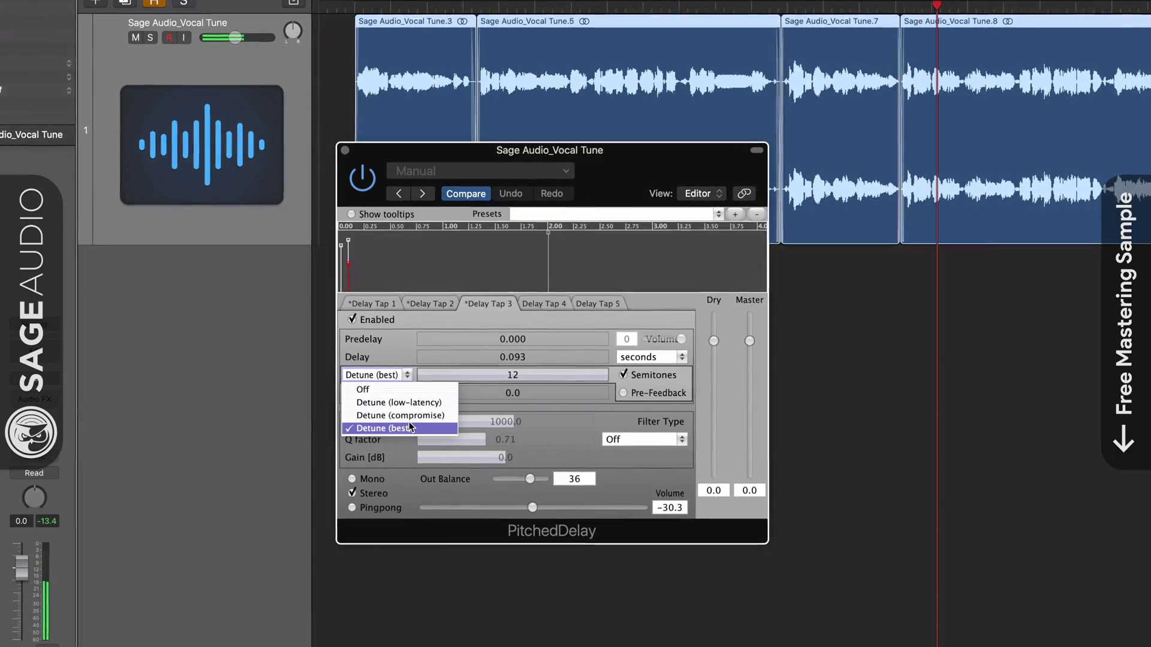
left_click(411, 427)
Step: Give Taps 2 and 1 Detune (best), lower Tap 1's volume to -12.2, and trim the dry level
left_click(422, 304)
left_click(374, 375)
left_click(395, 429)
left_click(372, 302)
left_click(399, 374)
left_click(395, 430)
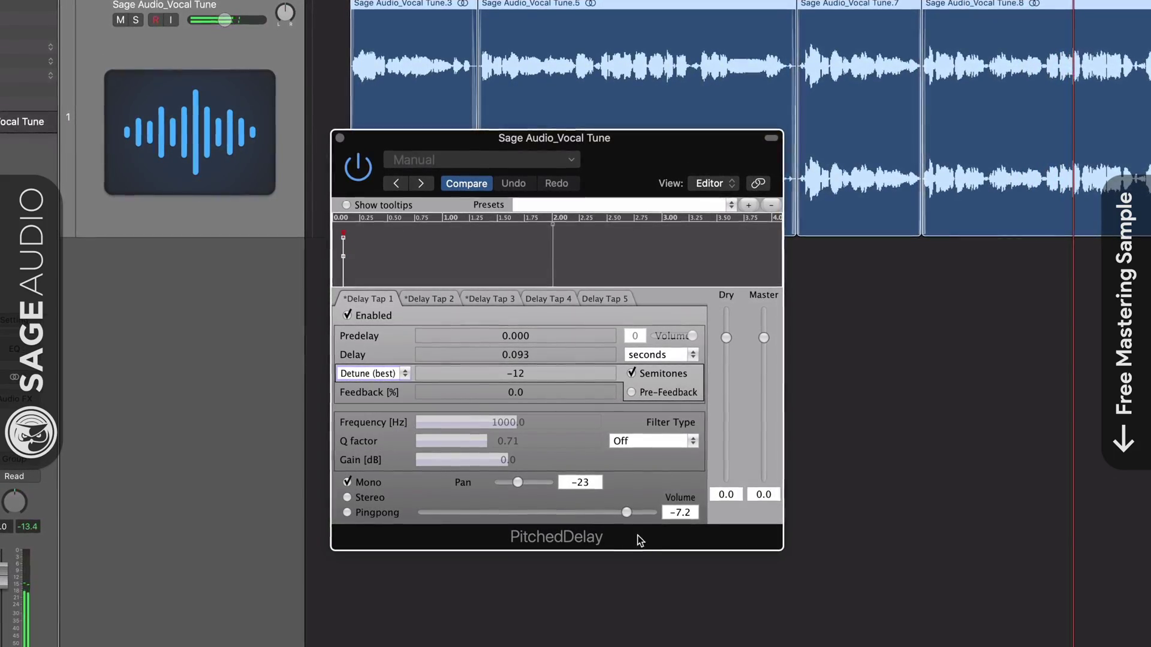
left_click_drag(625, 513, 609, 516)
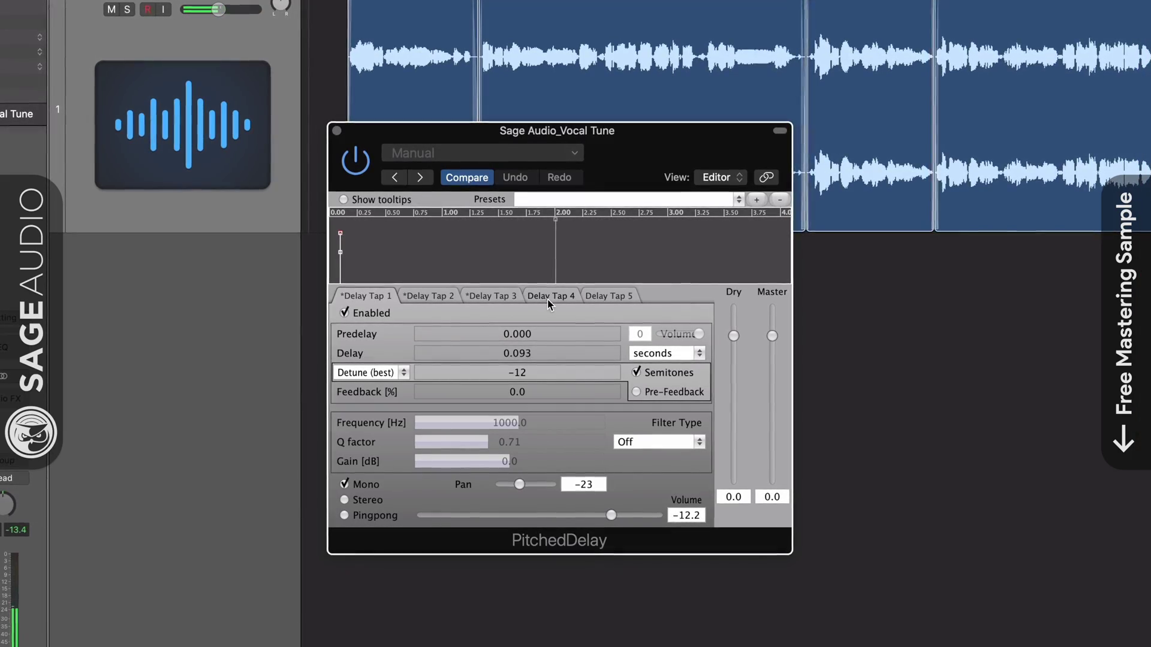
left_click_drag(734, 337, 741, 327)
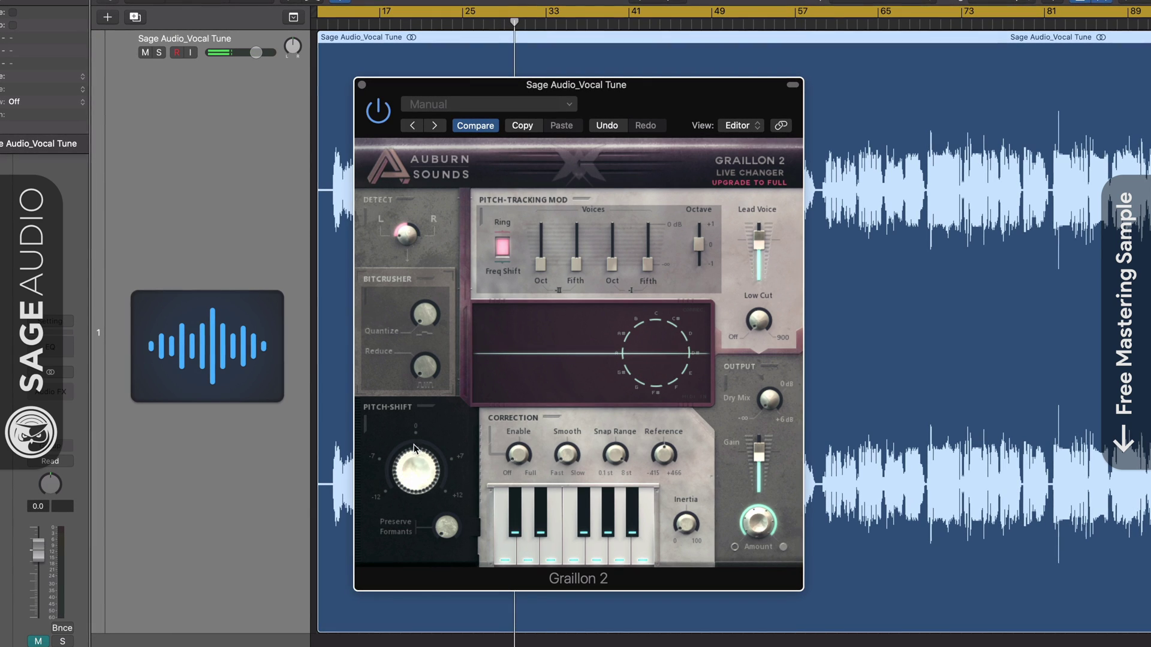
Step: Shift Graillon 2's pitch to -12 semitones, preserve formants at 46%, and adjust the correction snap range
mouse_move(411, 469)
left_click_drag(407, 510, 426, 458)
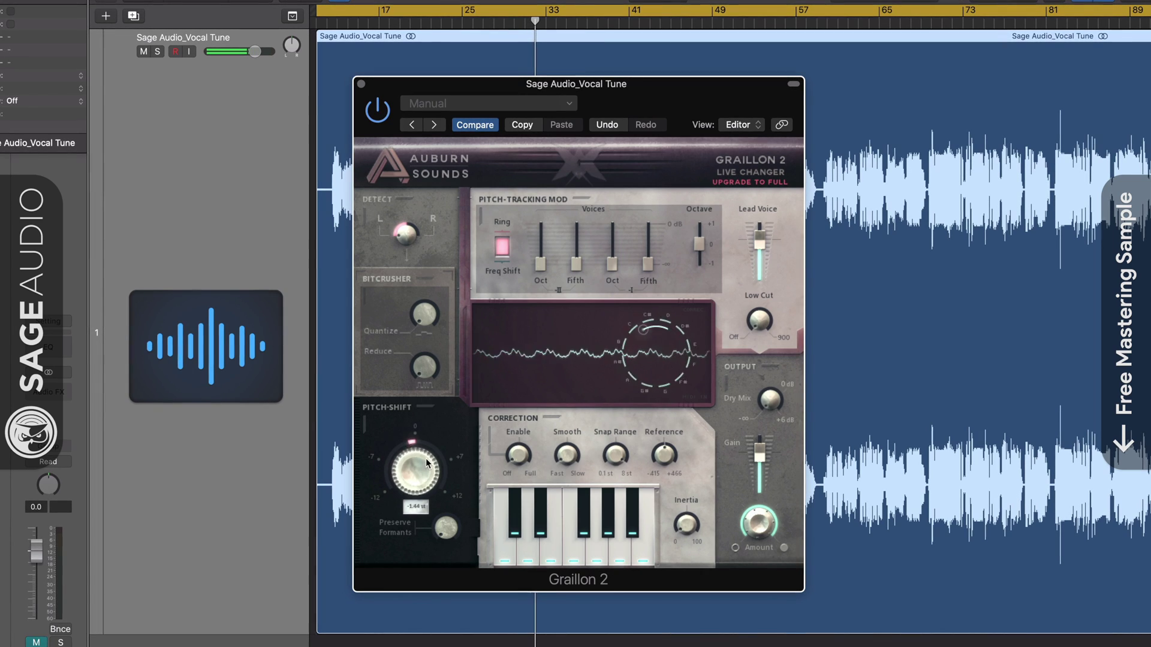
left_click_drag(442, 374, 429, 609)
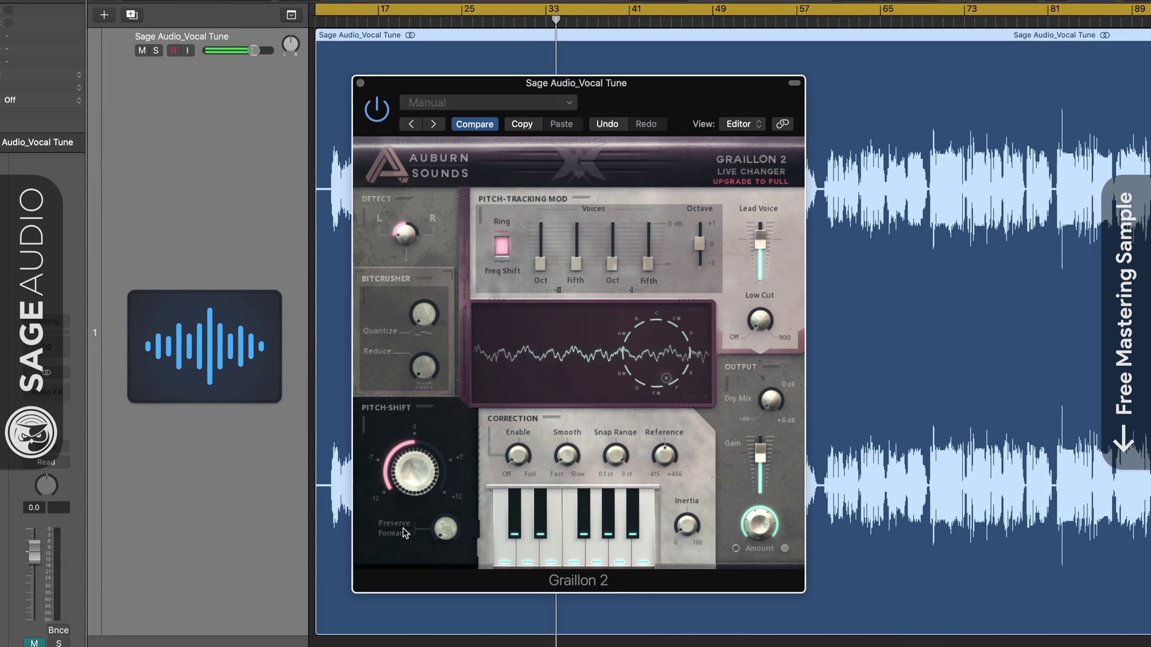
mouse_move(445, 528)
left_mouse_down()
mouse_move(453, 460)
mouse_move(443, 526)
mouse_move(420, 473)
mouse_move(439, 411)
mouse_move(536, 464)
mouse_move(578, 400)
mouse_move(567, 393)
left_mouse_up()
left_click_drag(616, 458, 600, 522)
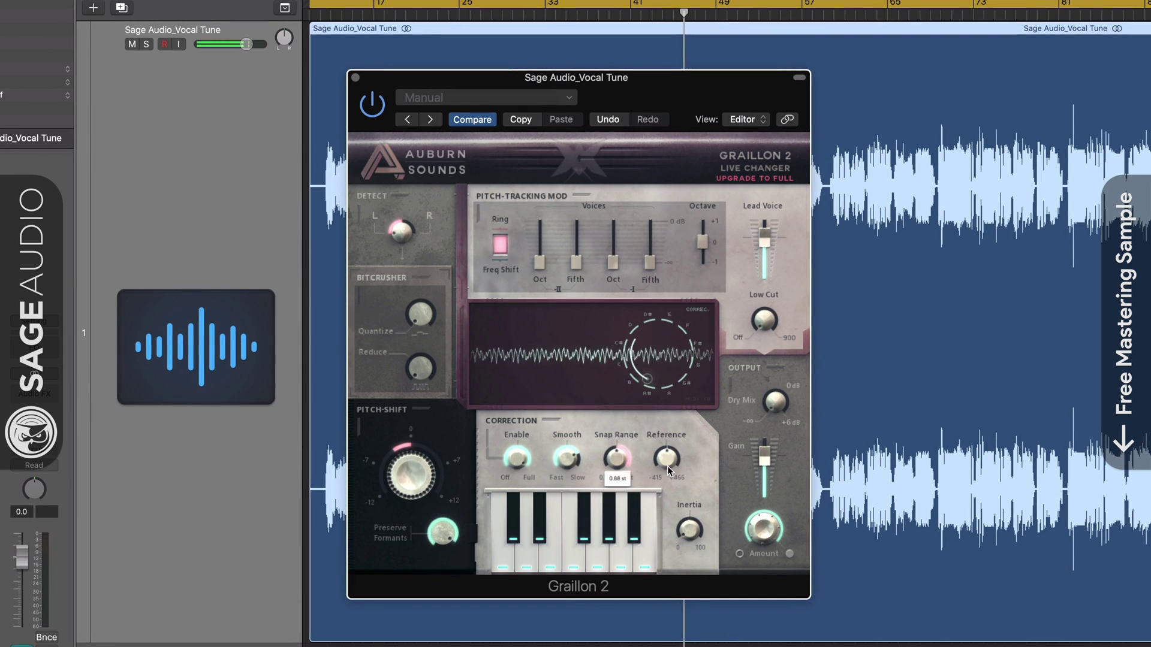
Step: Lower Graillon 2's reference pitch below 440 Hz and set correction inertia to about 85%
mouse_move(666, 463)
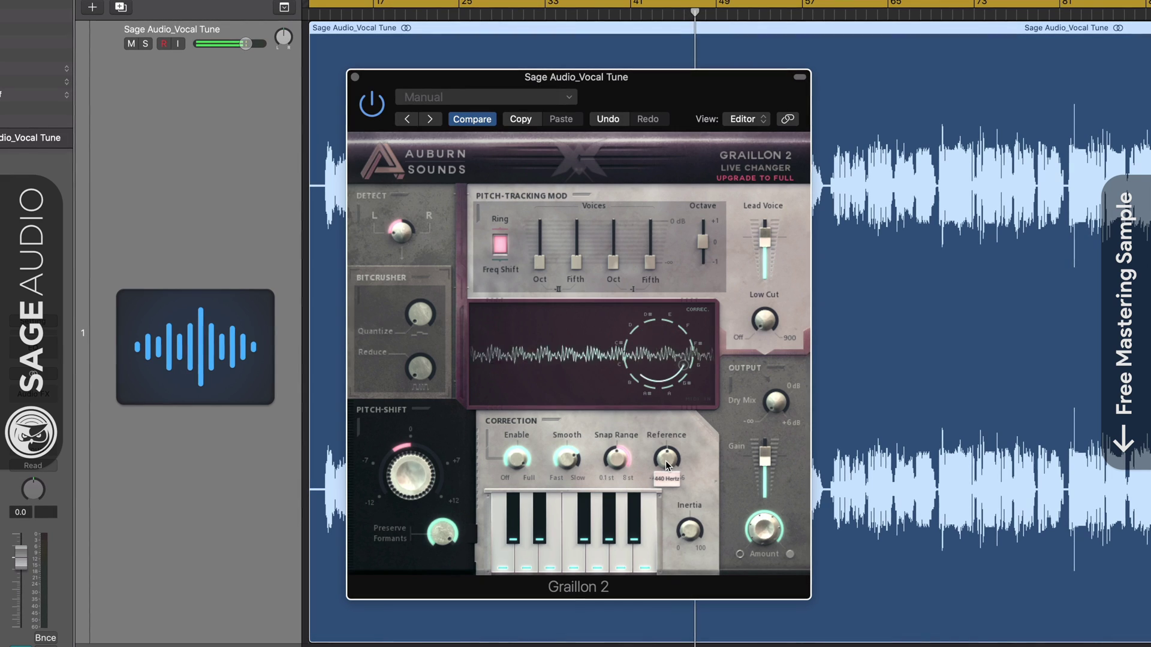
mouse_move(666, 463)
left_mouse_down()
mouse_move(662, 493)
mouse_move(677, 464)
left_mouse_up()
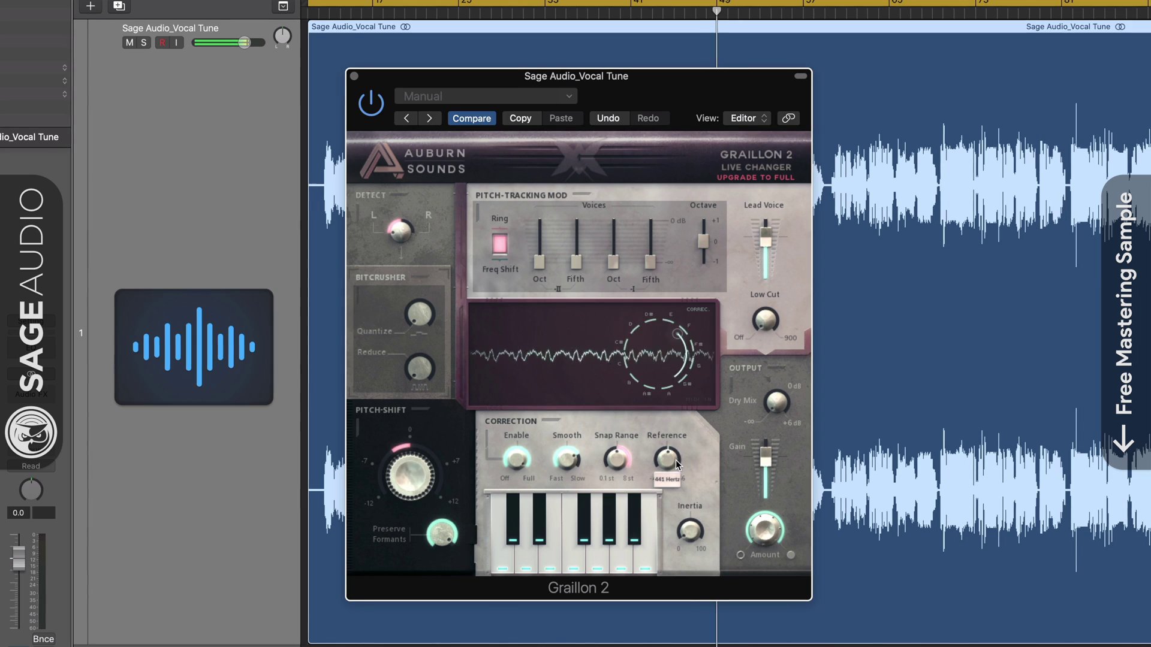
left_click(688, 532)
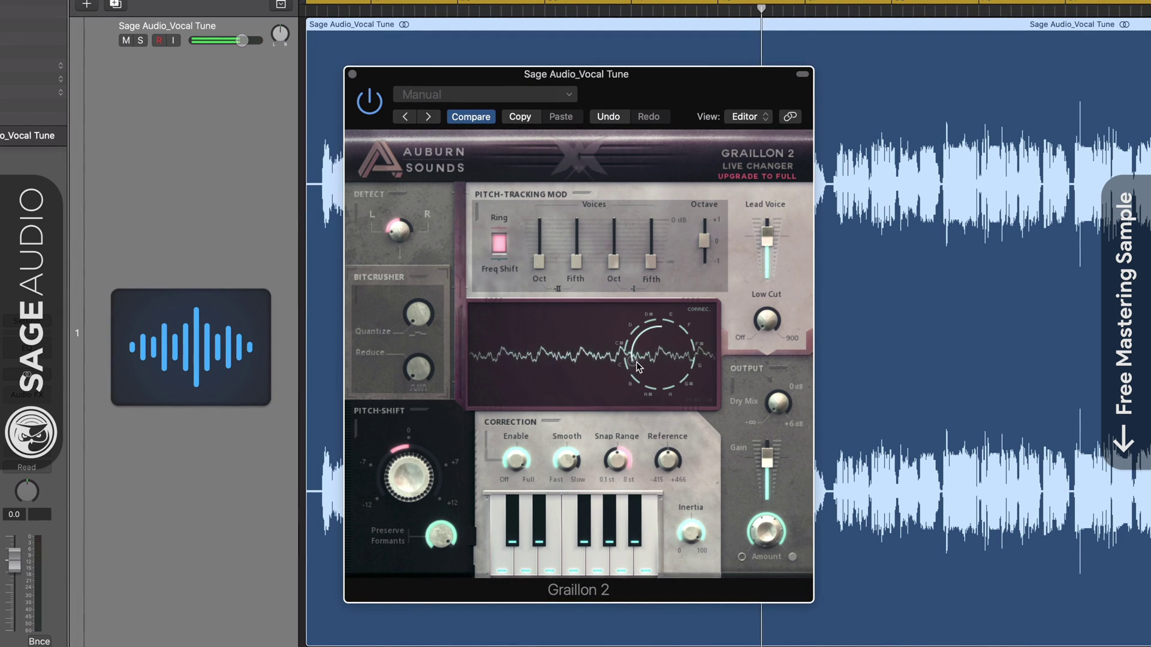
left_click_drag(694, 541, 685, 585)
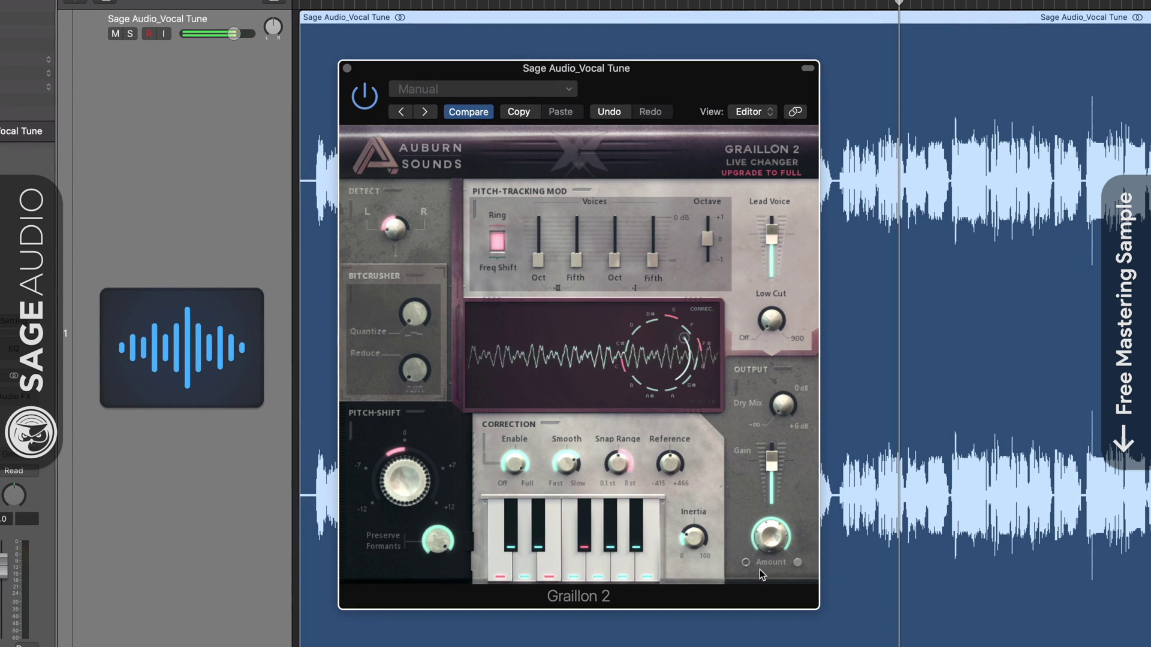
Step: Return Graillon 2's output amount to 100%, set dry mix to -13.3 dB and low cut to 322 Hz
mouse_move(781, 547)
left_click_drag(763, 556, 768, 595)
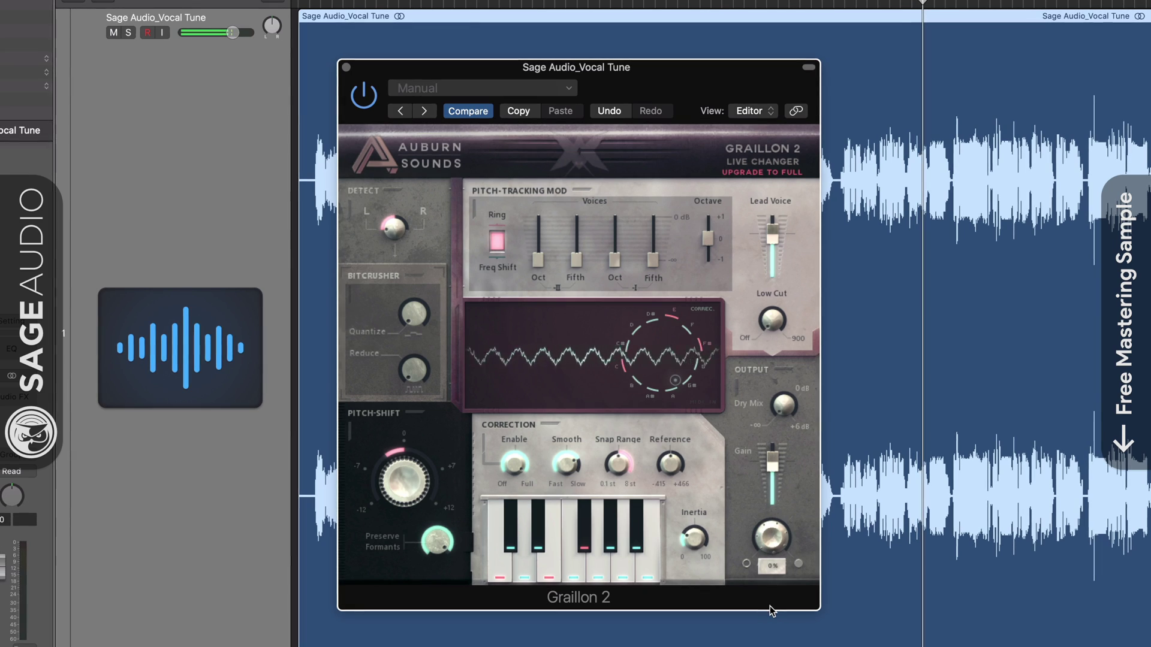
left_click_drag(761, 536, 775, 455)
mouse_move(772, 483)
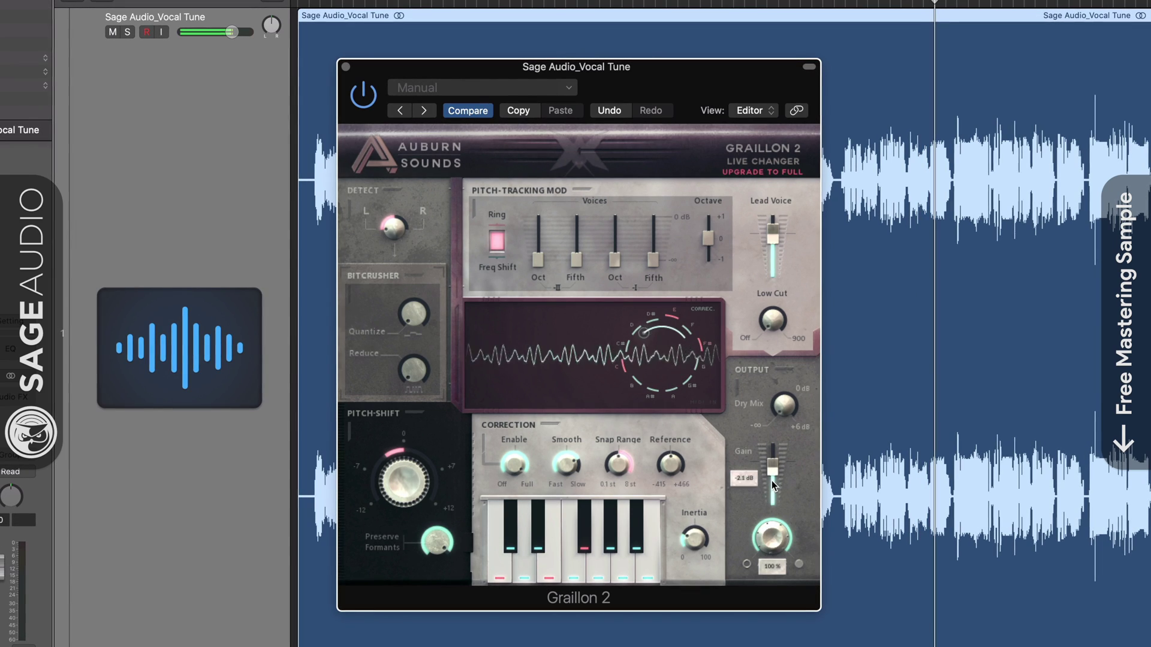
left_click_drag(784, 408, 792, 434)
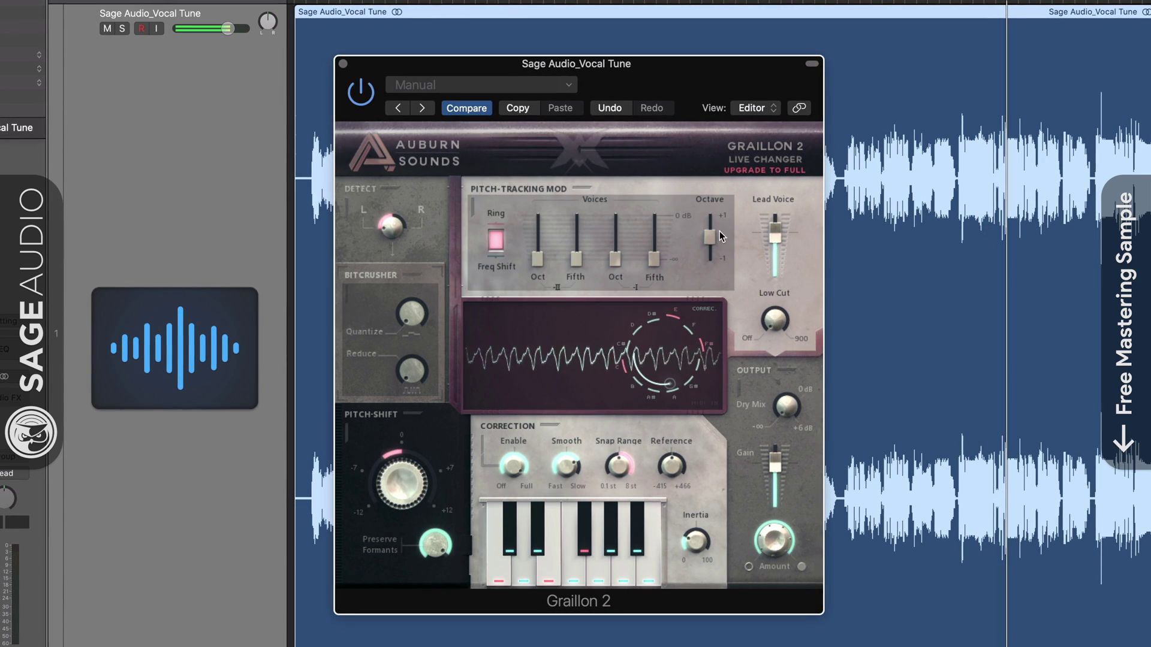
mouse_move(773, 235)
left_mouse_down()
mouse_move(772, 265)
mouse_move(774, 238)
left_mouse_up()
mouse_move(775, 318)
left_mouse_down()
mouse_move(785, 203)
mouse_move(783, 338)
left_mouse_up()
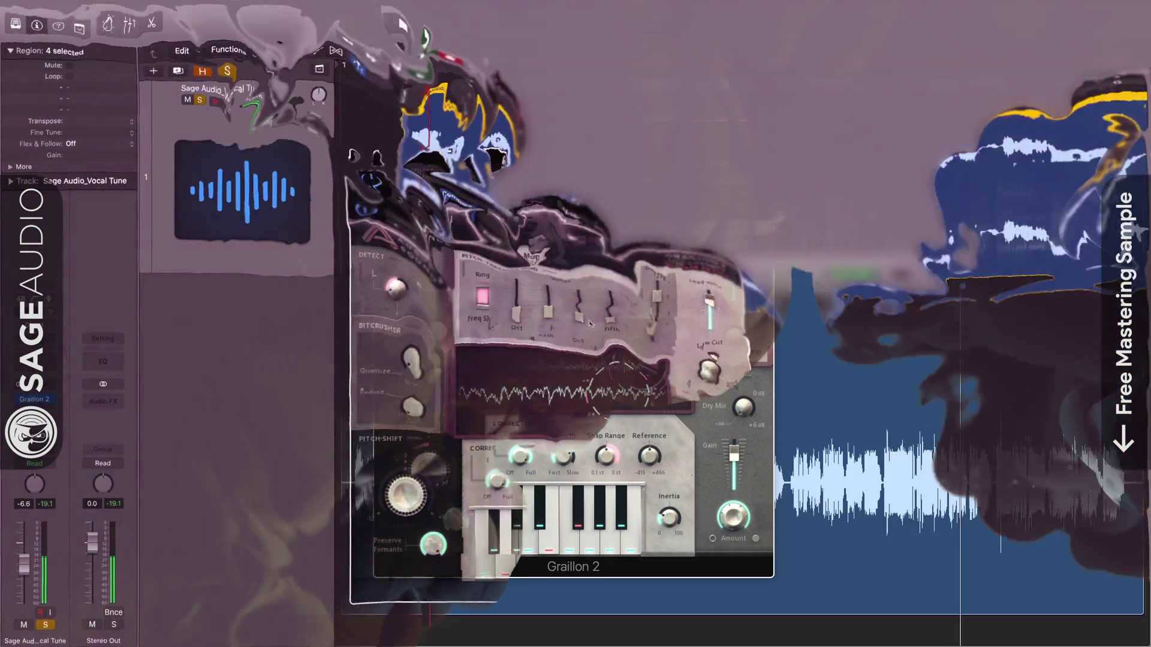
Step: Try Graillon 2's pitch shift down an octave and vary formant preservation
left_click_drag(500, 485, 500, 516)
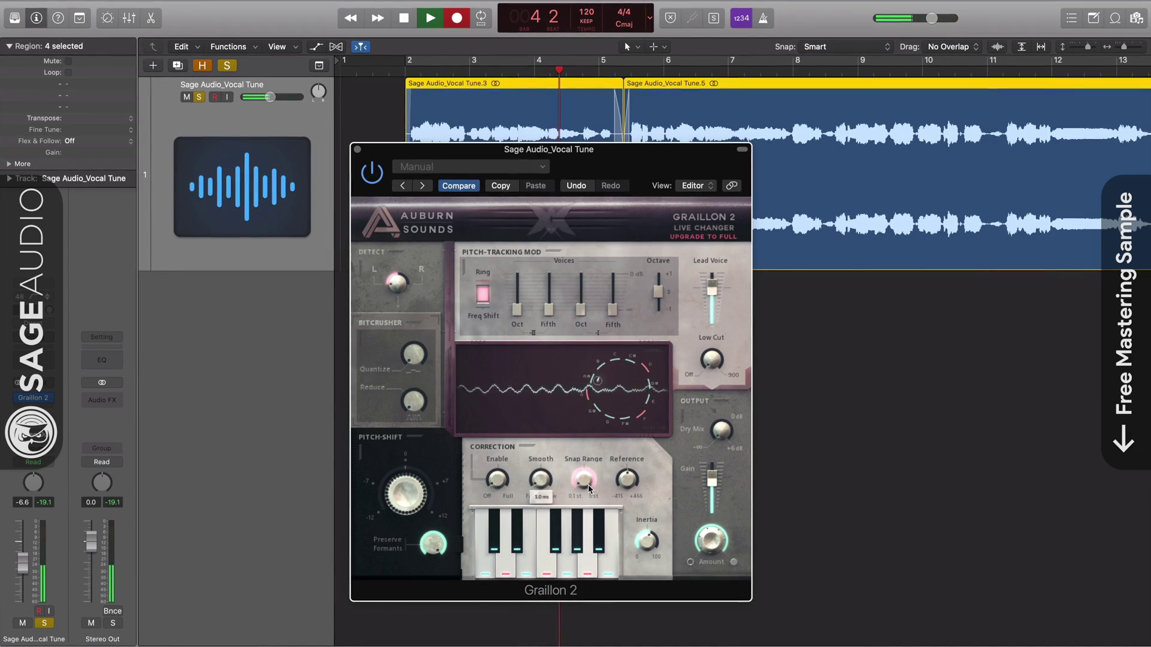
left_click_drag(583, 480, 583, 470)
left_click_drag(405, 493, 408, 622)
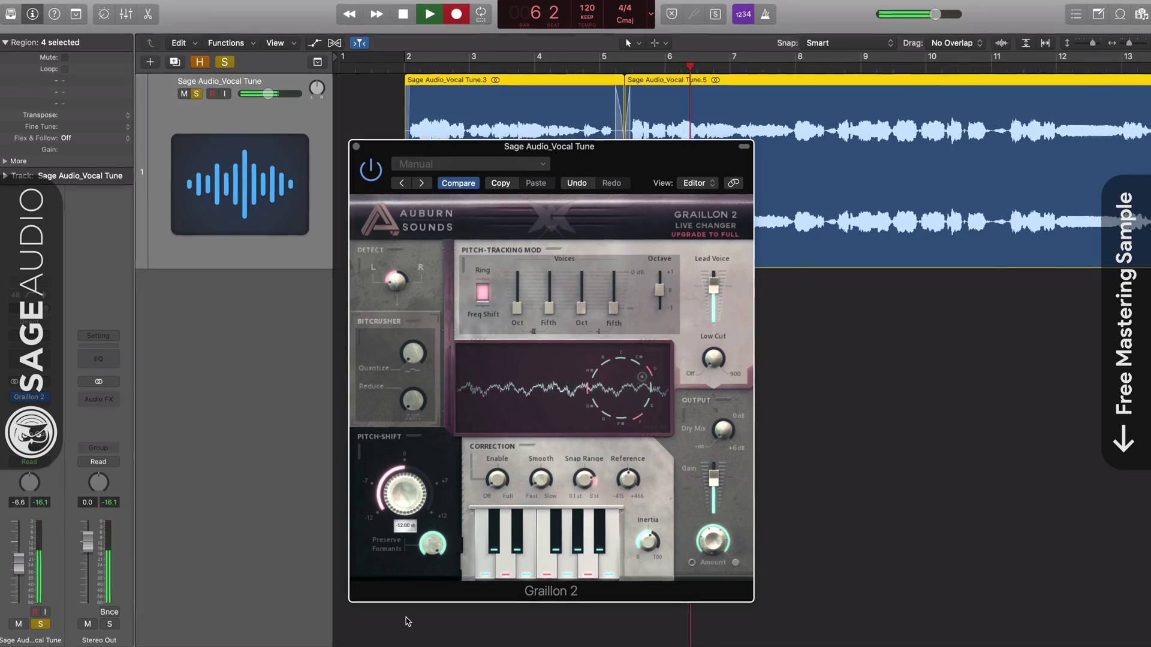
left_click_drag(432, 544, 433, 620)
left_click_drag(404, 498, 410, 359)
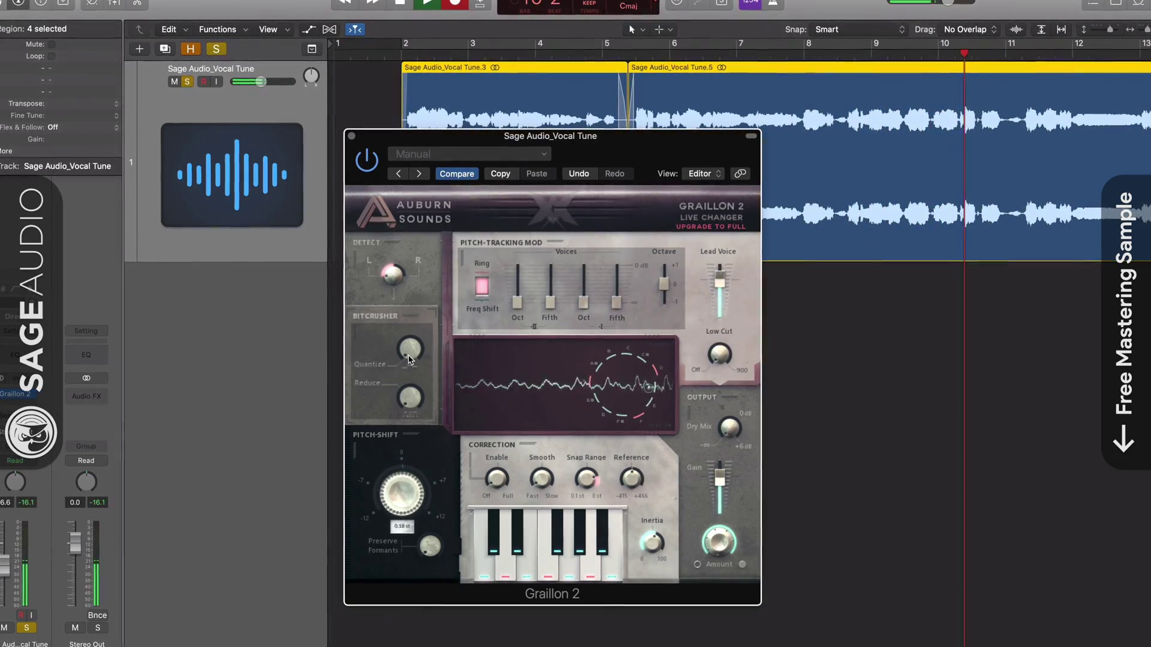
Step: Set correction to 90%, smoothing 8.6 ms, snap range 0.52 st and inertia 100%
left_click_drag(497, 480, 512, 414)
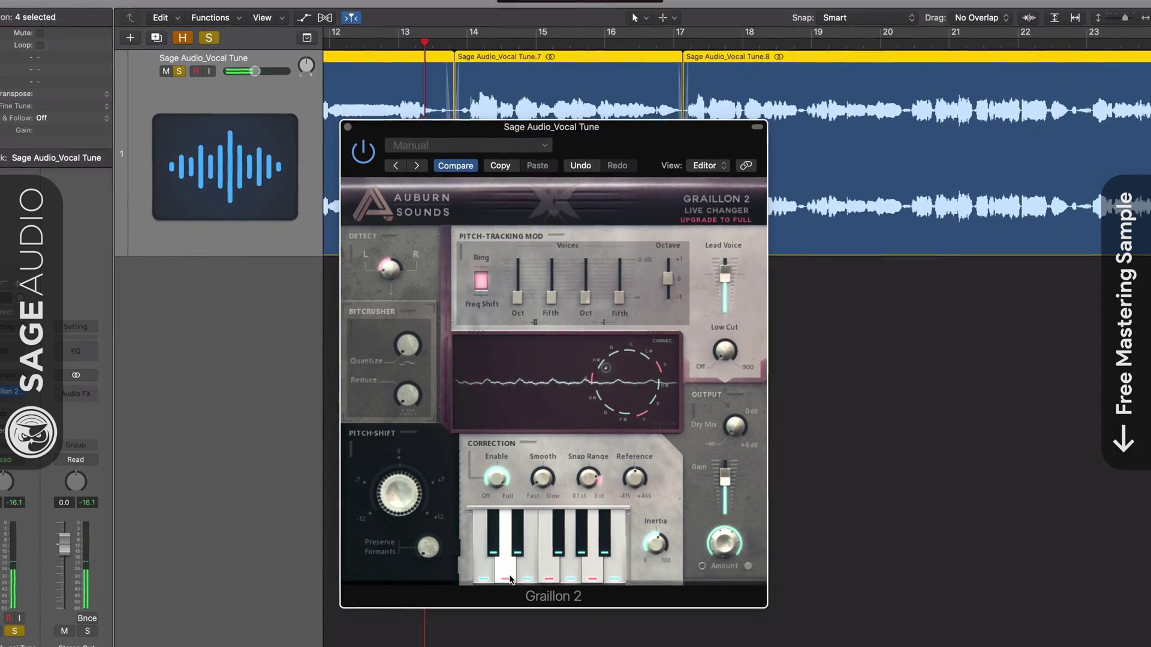
left_click_drag(547, 478, 567, 336)
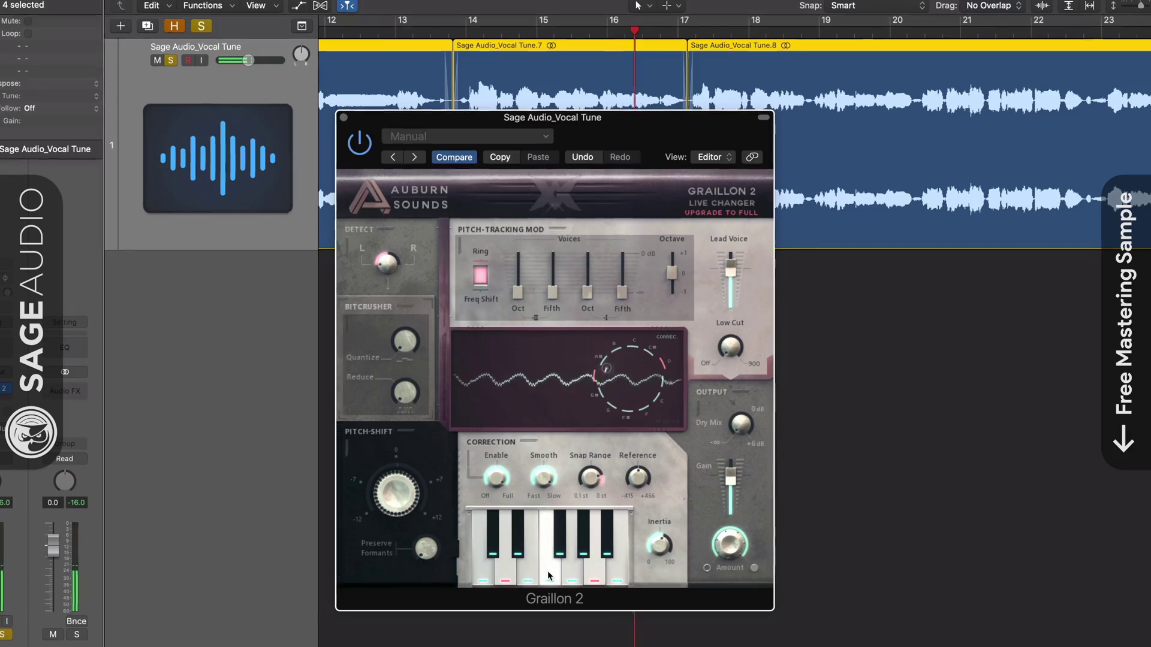
left_click_drag(585, 480, 576, 554)
left_click_drag(673, 529, 667, 551)
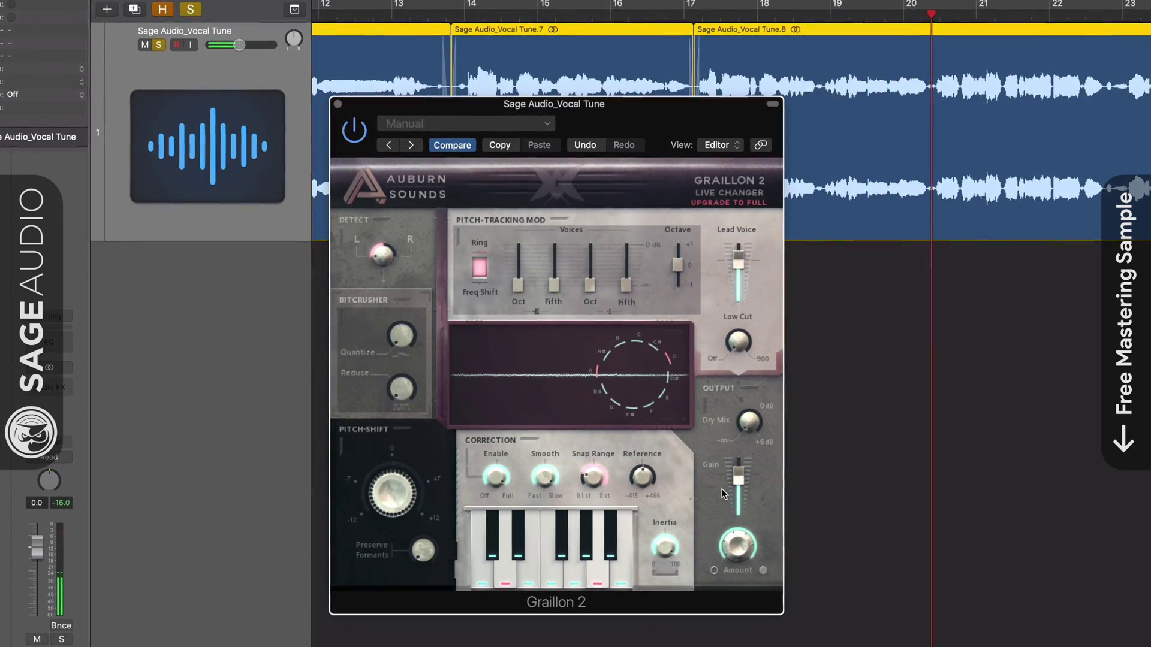
Step: Lower output gain to -4.4 dB and raise the low cut to 405 Hz
mouse_move(743, 474)
left_mouse_down()
mouse_move(736, 512)
mouse_move(739, 484)
left_mouse_up()
left_click_drag(739, 546, 723, 576)
left_click_drag(742, 259, 742, 288)
left_click_drag(745, 339, 768, 203)
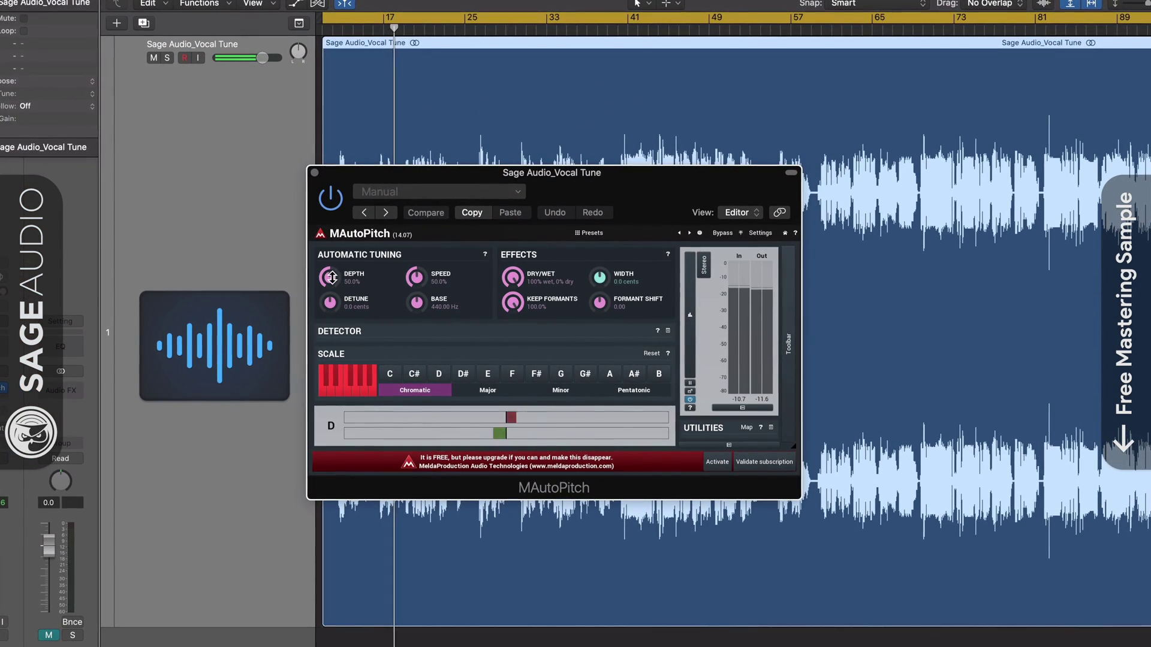
Step: Set MAutoPitch depth to 100%, reset detune to 0 cents and speed to 25.6%
left_click_drag(329, 277, 328, 271)
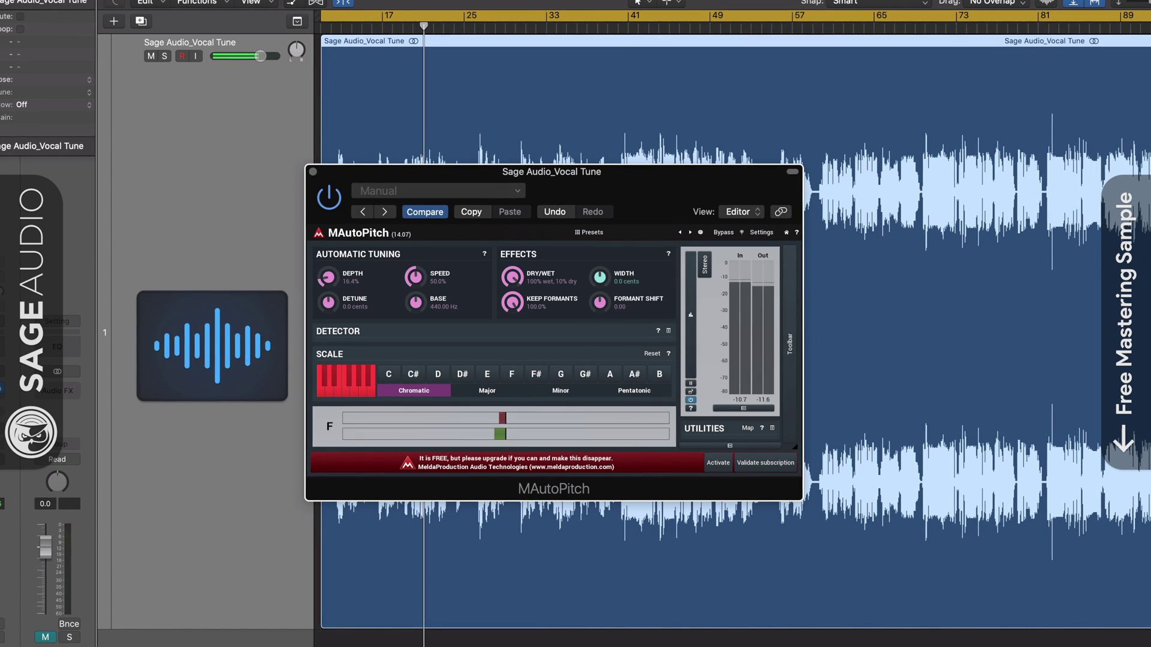
left_click_drag(353, 290, 329, 180)
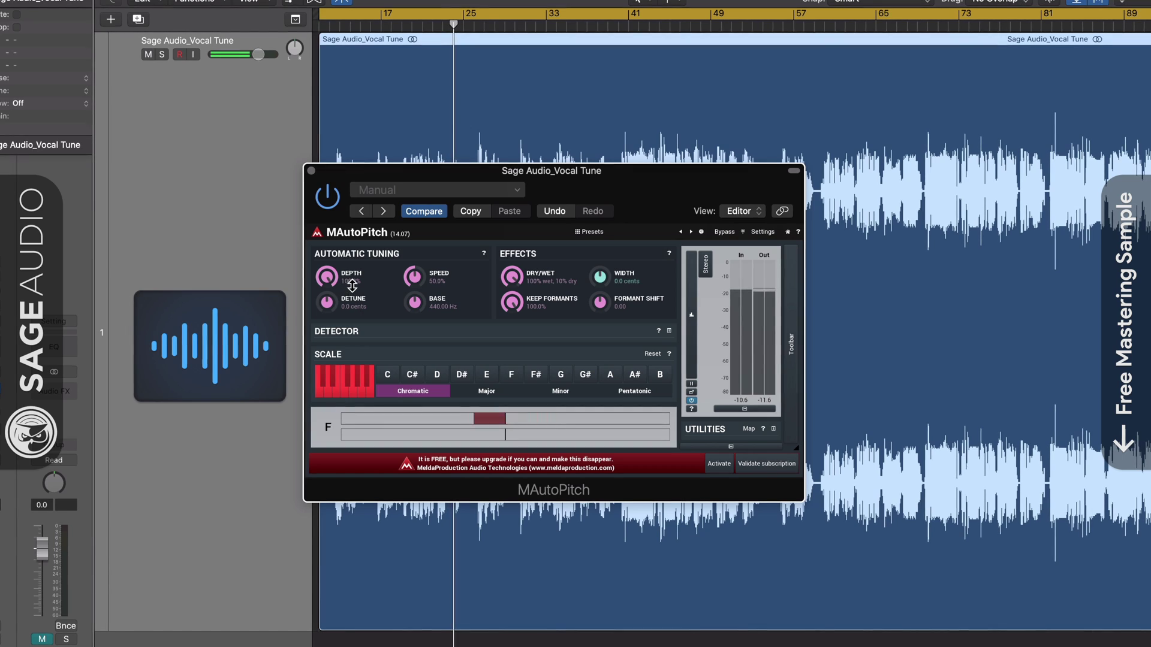
left_click_drag(330, 298, 342, 189)
left_click_drag(326, 301, 326, 337)
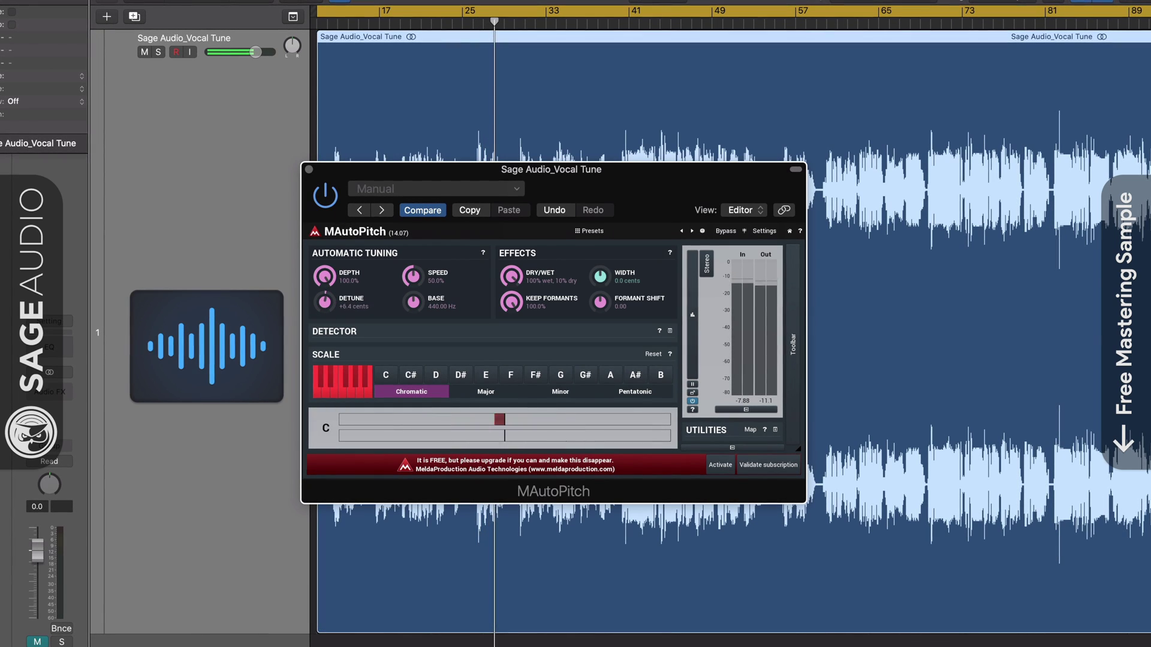
left_click_drag(413, 278, 413, 265)
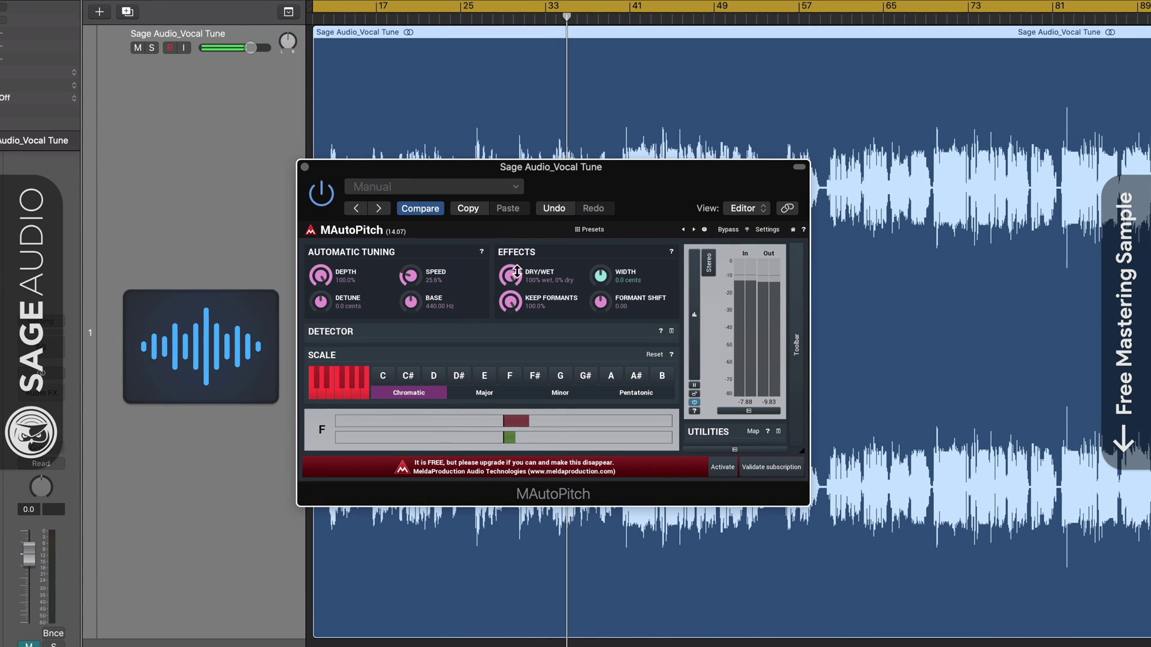
Step: Keep formants at 100%, set Width to -0.8 cents and Formant Shift to +0.29
left_click_drag(511, 301, 510, 271)
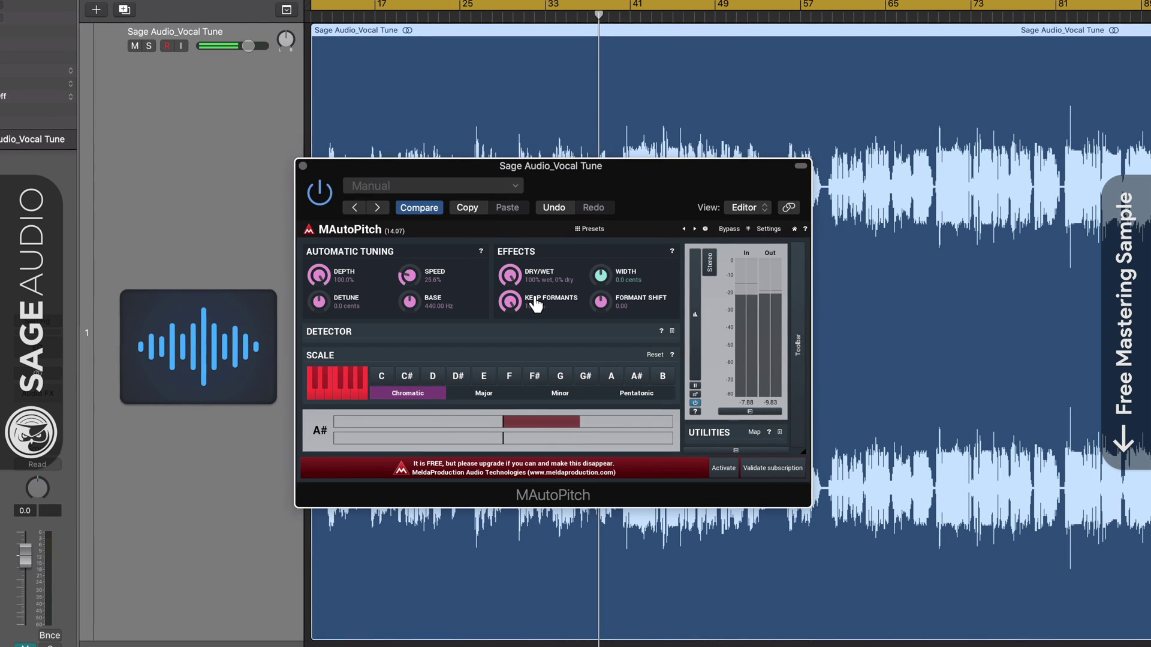
left_click_drag(595, 277, 595, 293)
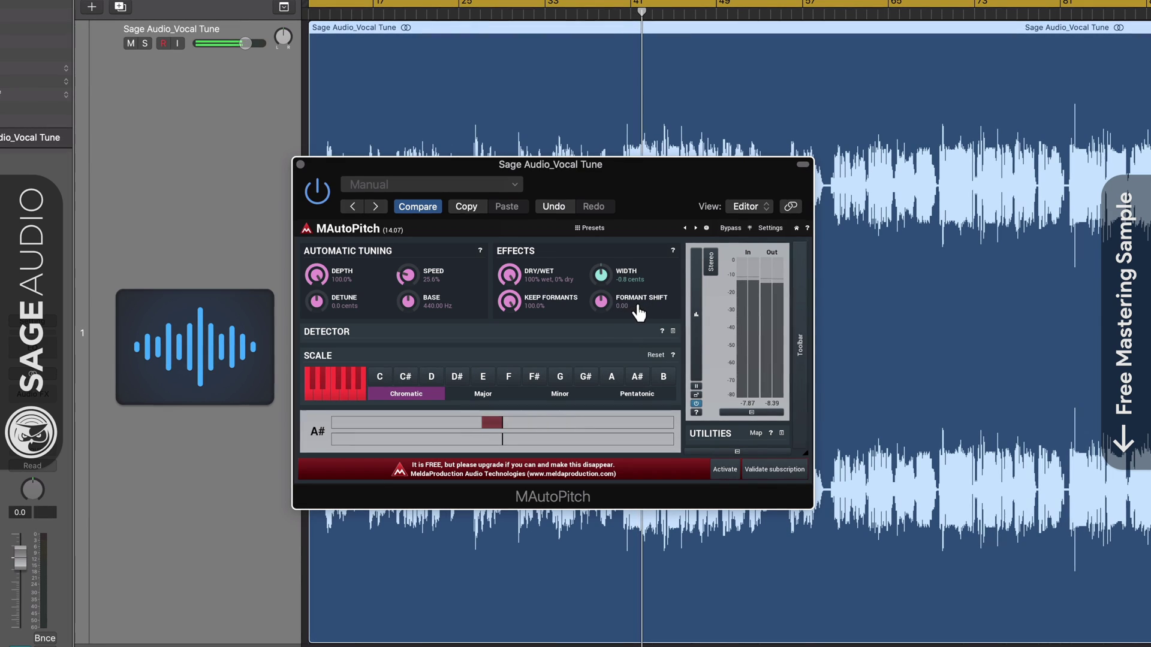
left_click_drag(600, 301, 613, 214)
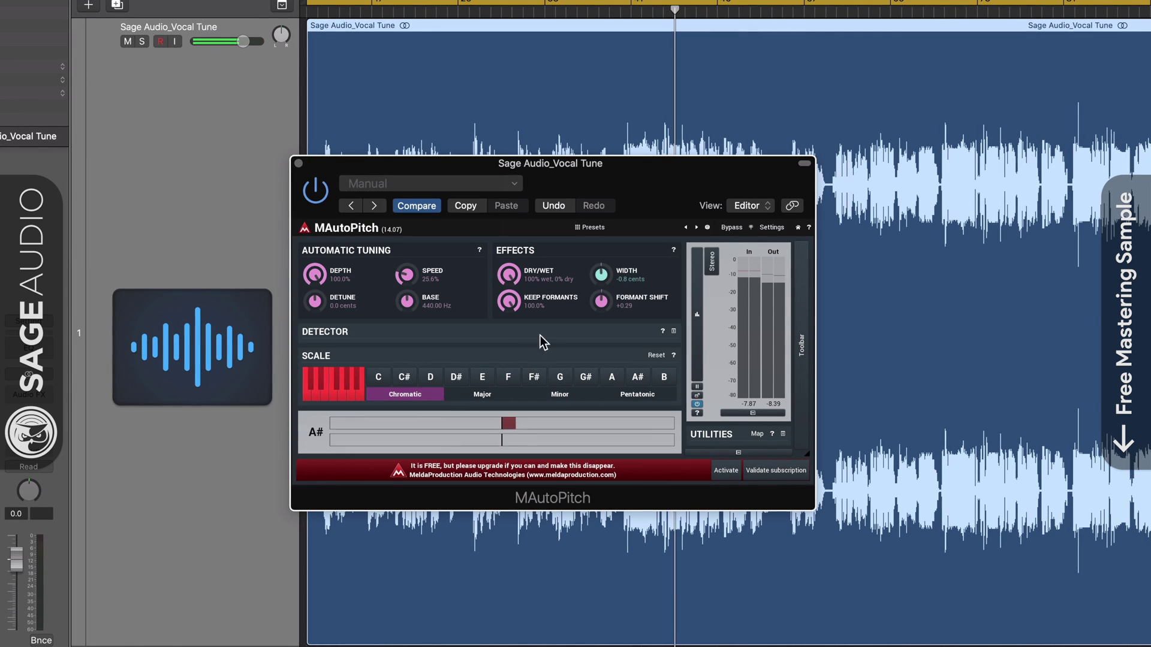
Step: Set the detector's stabilization to 28 ms, minimum 632.5 Hz and maximum 19.5 kHz
left_click(666, 336)
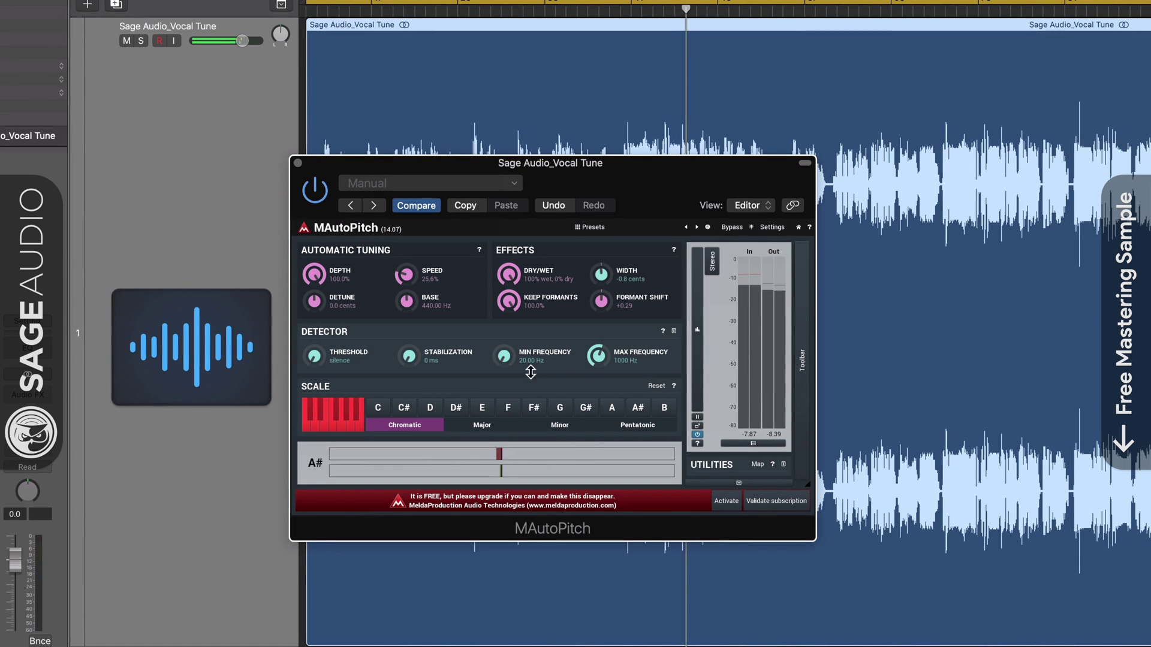
mouse_move(334, 355)
left_mouse_down()
mouse_move(333, 176)
mouse_move(336, 367)
left_mouse_up()
left_click_drag(447, 373, 447, 345)
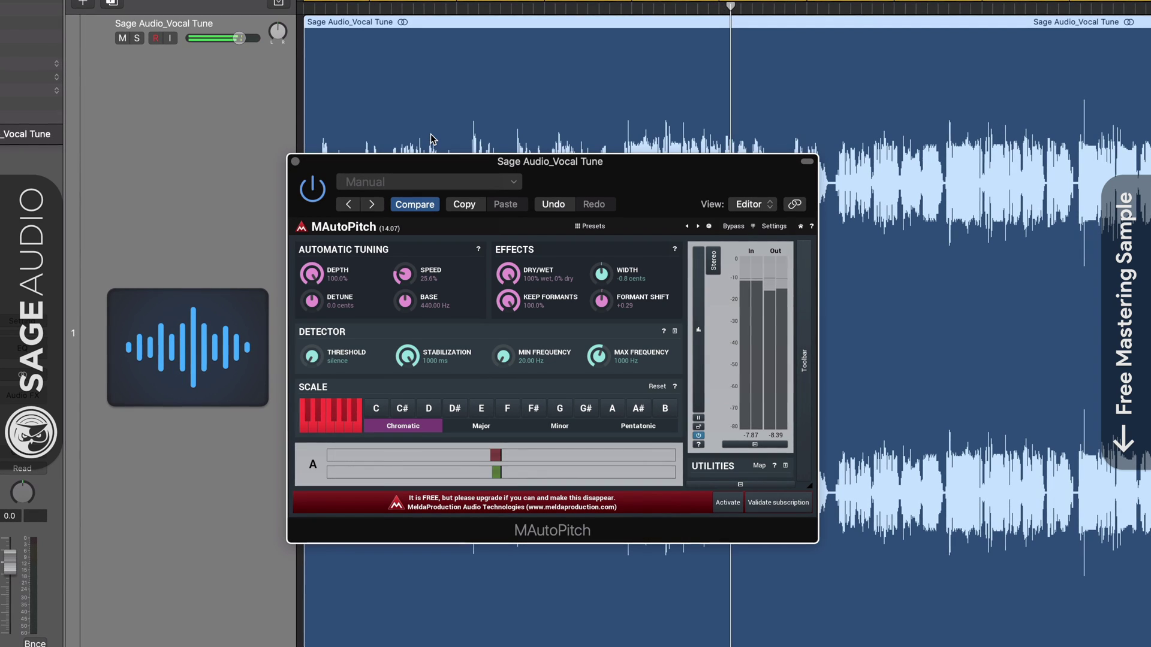
left_click_drag(430, 170, 431, 336)
left_click_drag(503, 357, 502, 343)
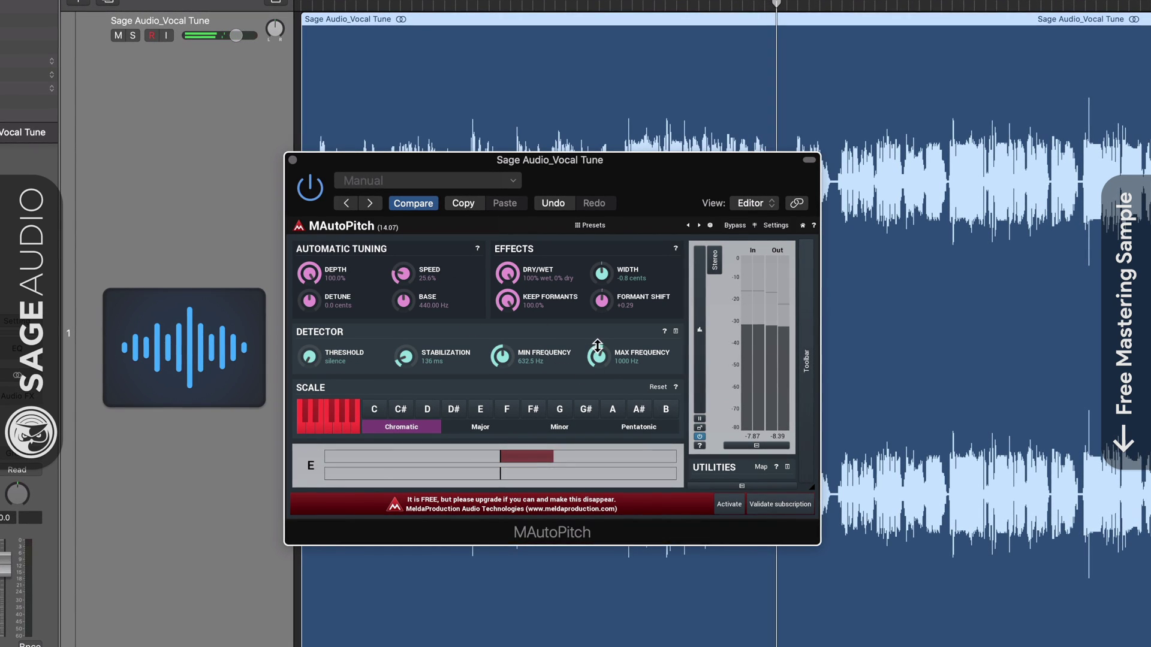
left_click_drag(597, 345, 597, 369)
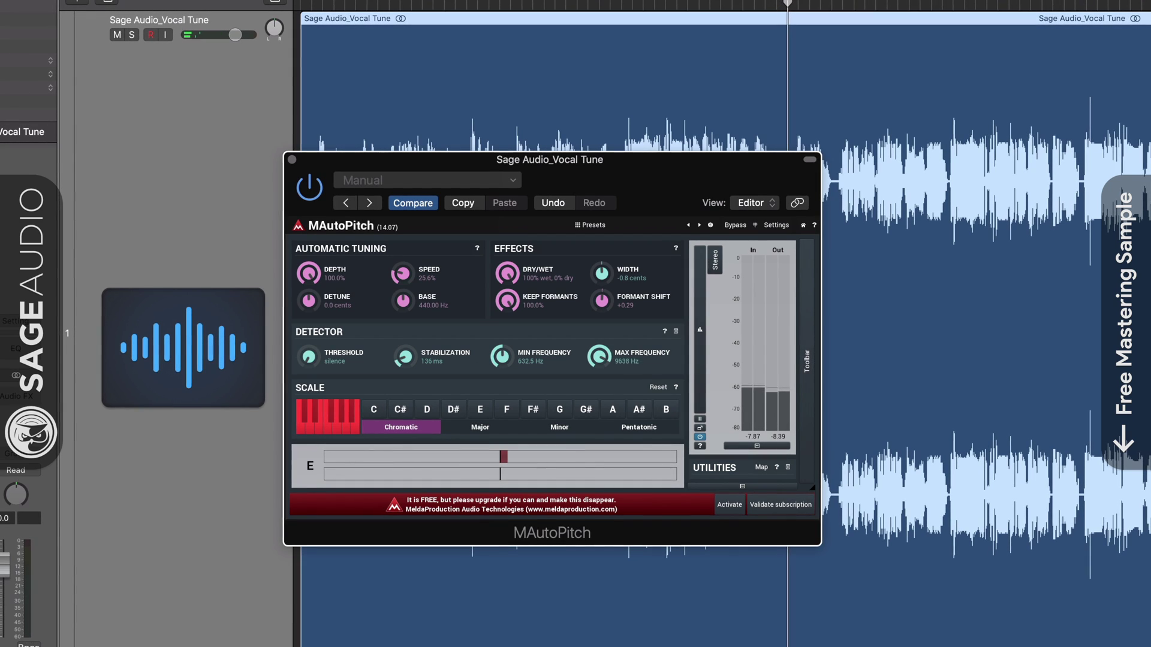
left_click_drag(434, 360, 434, 384)
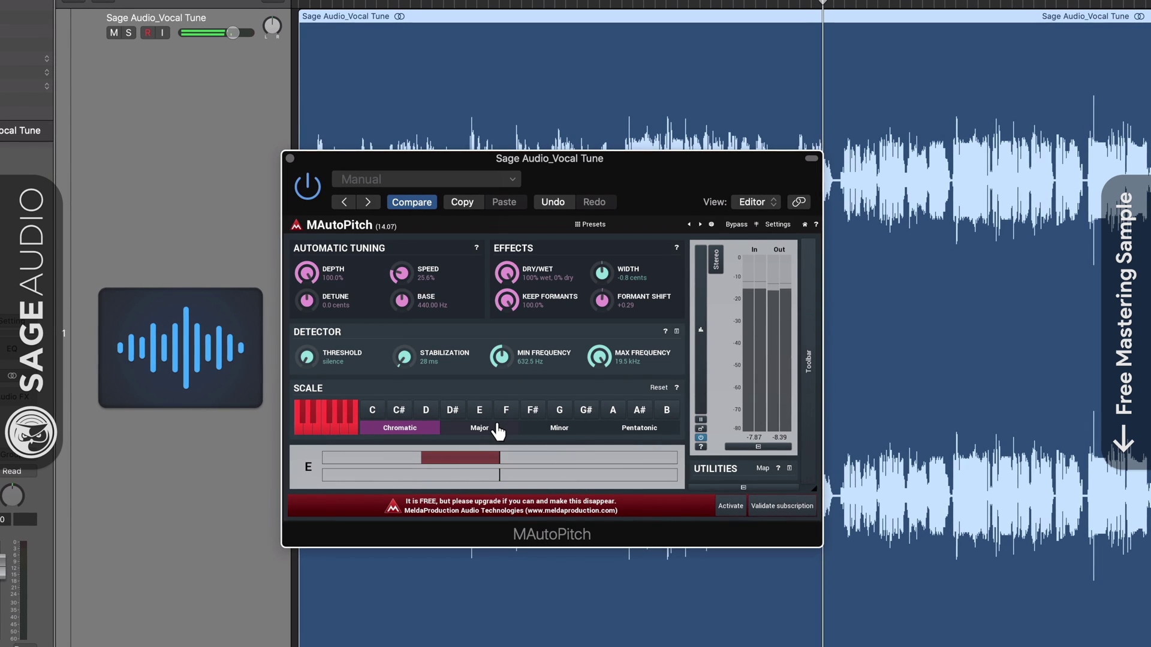
Step: Select the Major scale, enable AGC, and change channel processing to M+S
left_click(476, 427)
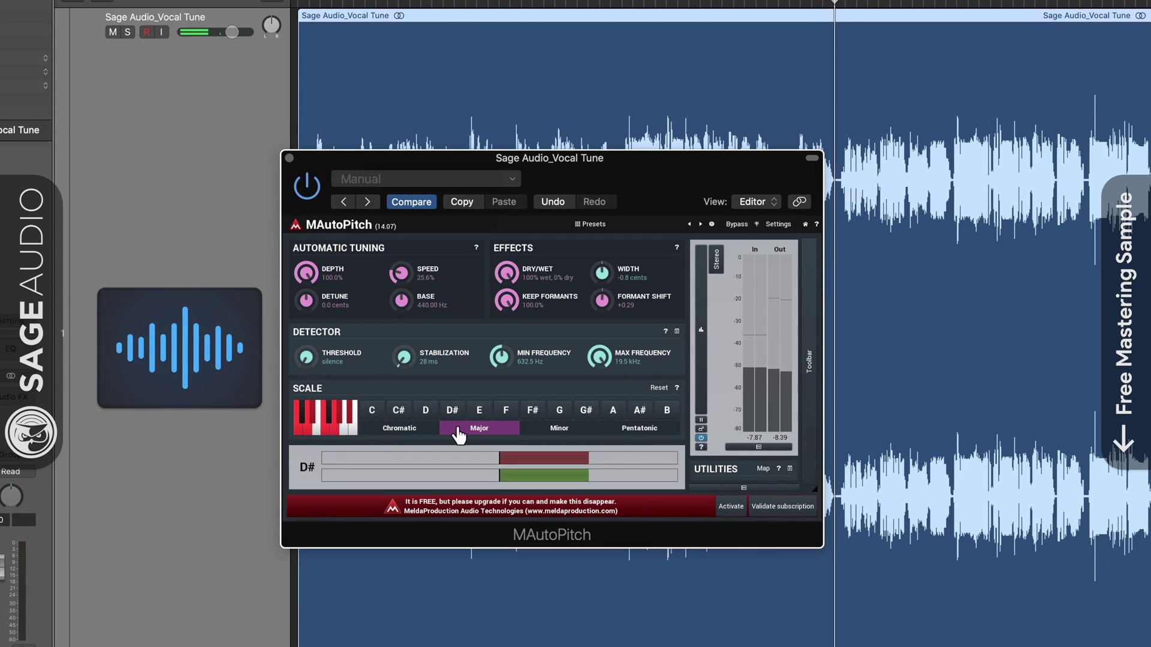
left_click(810, 329)
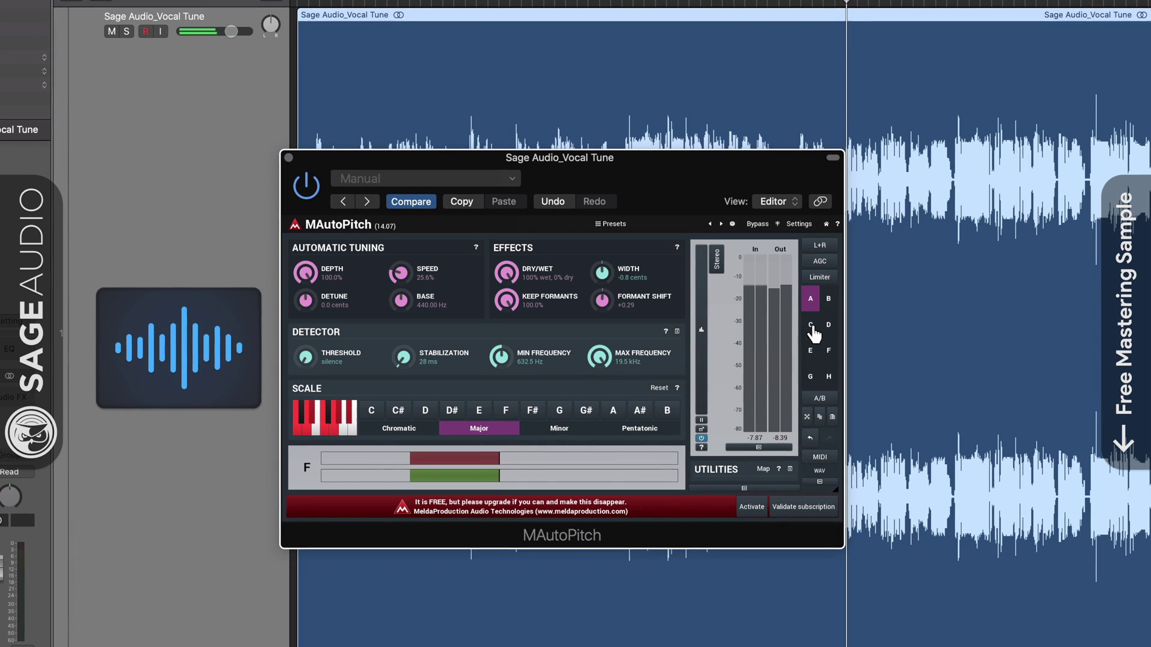
left_click(825, 262)
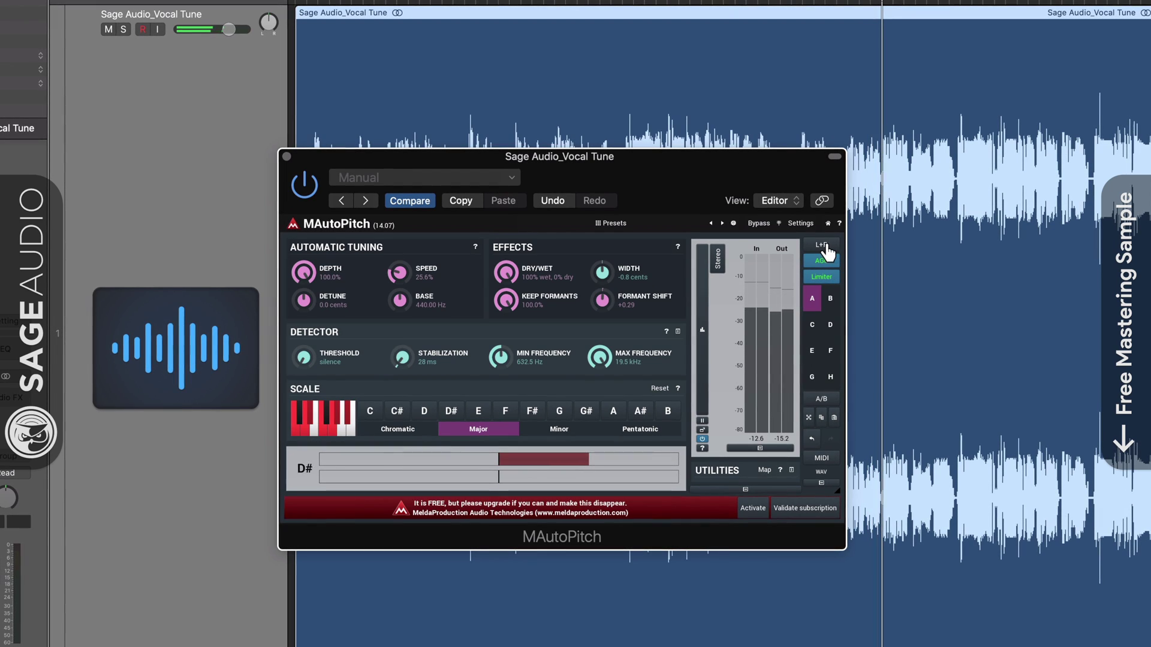
left_click(825, 244)
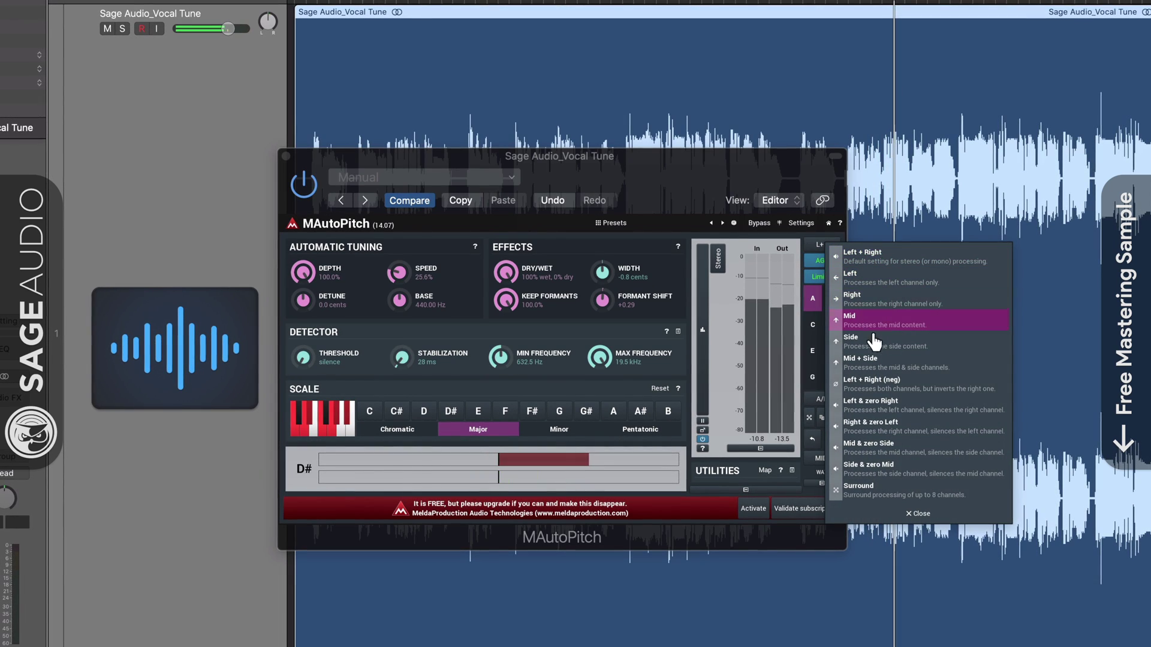
left_click(872, 361)
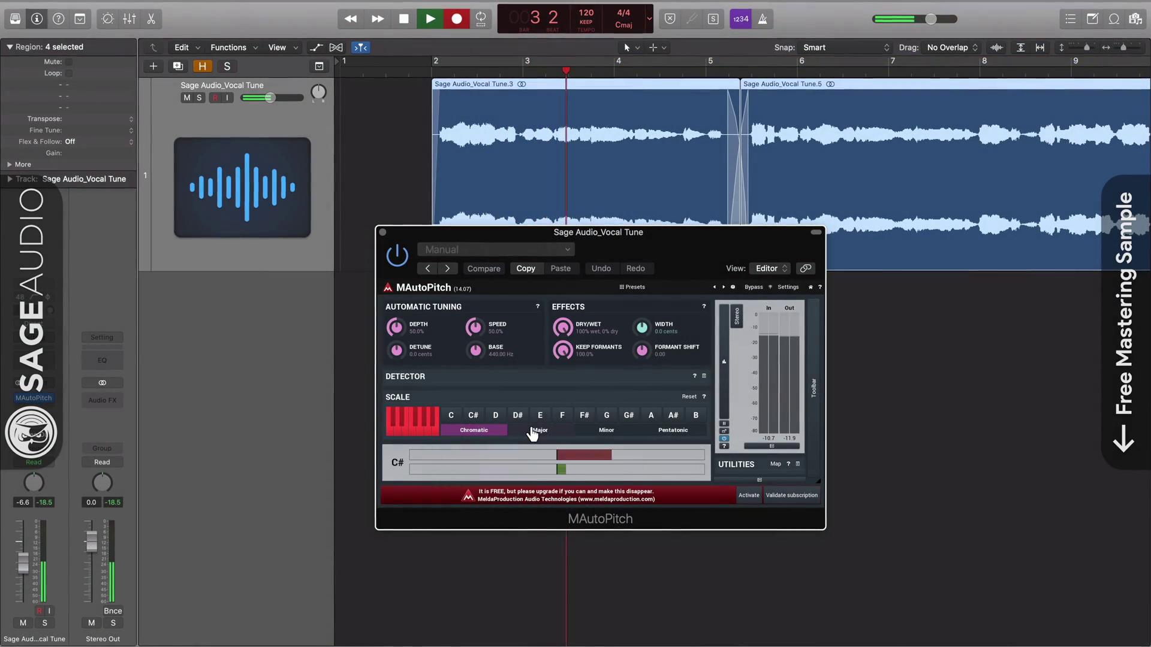
Step: Select the Major scale, return detune near zero and turn the mix fully dry
left_click(534, 431)
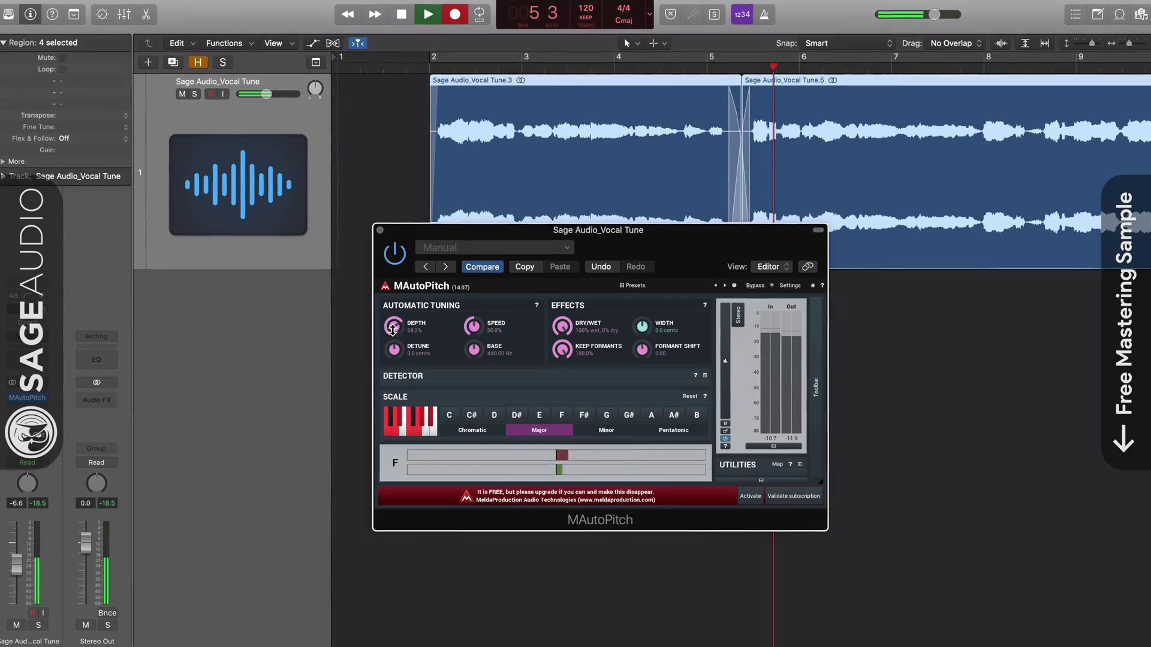
mouse_move(417, 360)
left_mouse_down()
mouse_move(418, 317)
mouse_move(418, 375)
left_mouse_up()
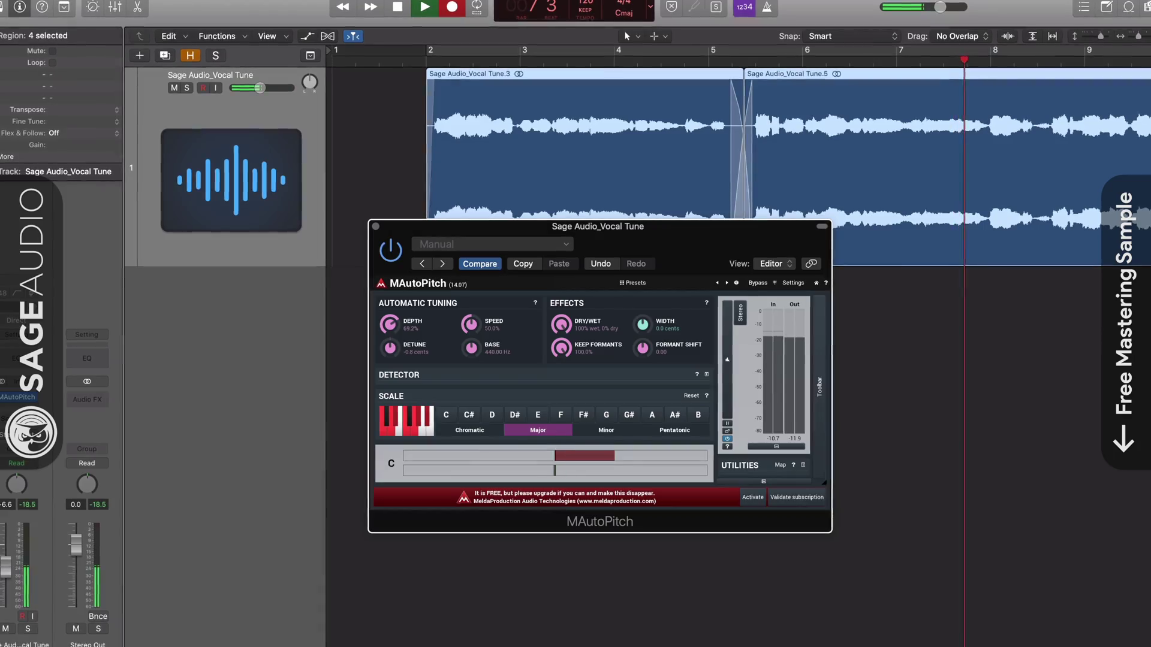
left_click_drag(488, 334, 470, 307)
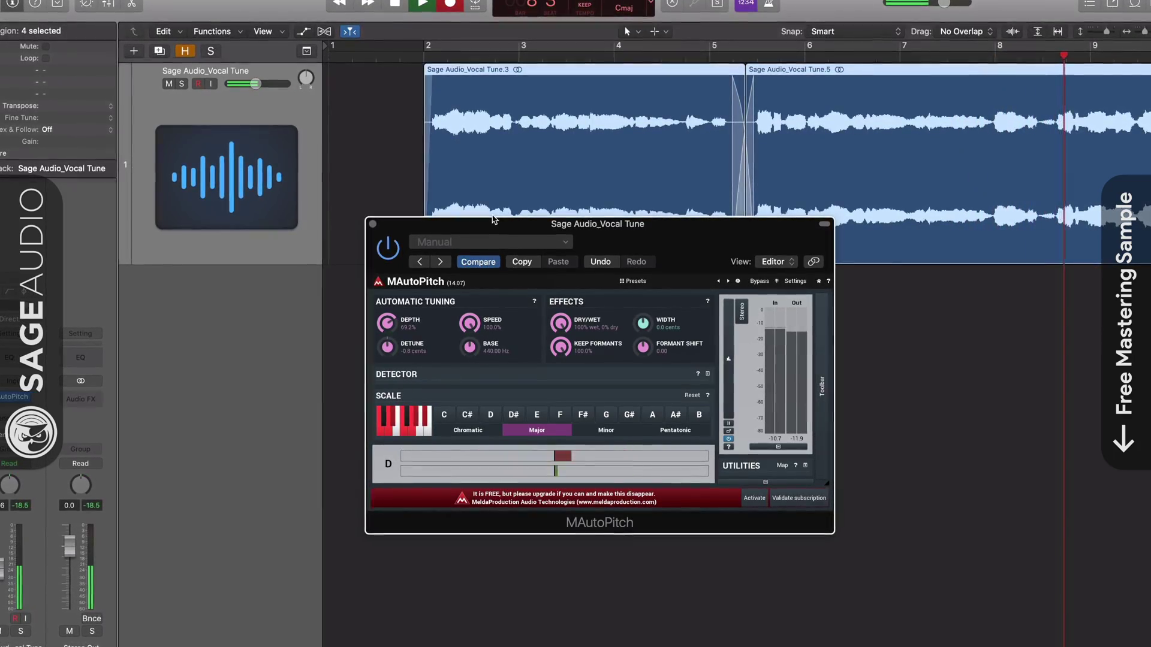
left_click_drag(560, 322, 604, 352)
Step: Adjust stereo width and sweep formant shift between +12 and -12
left_click_drag(644, 320, 643, 316)
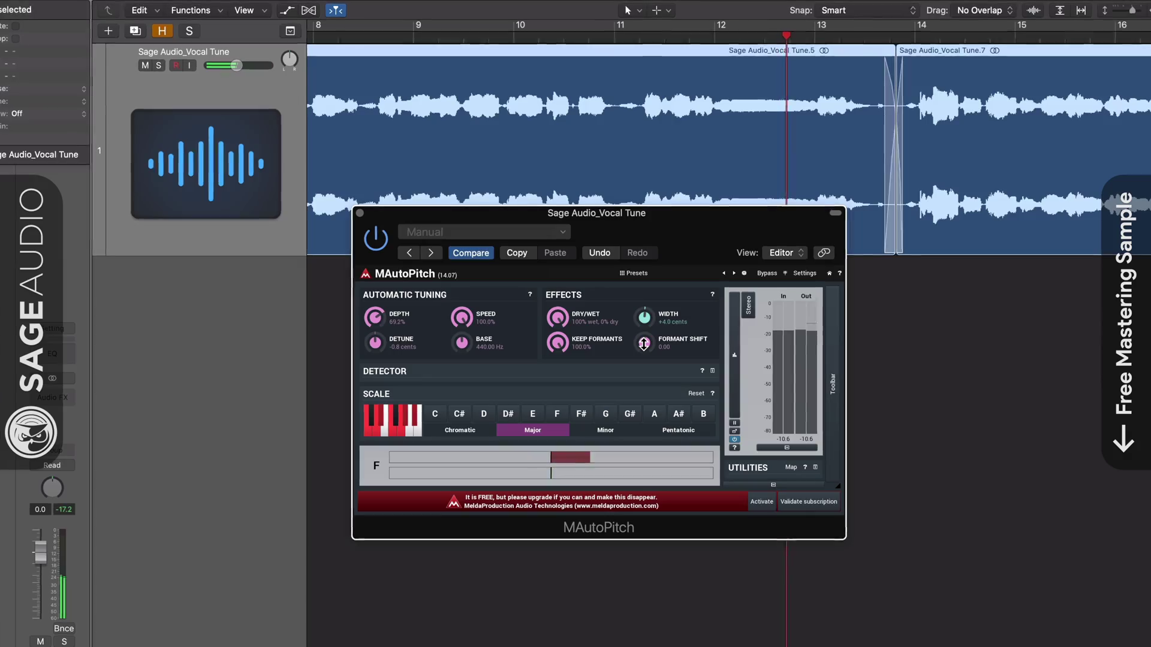
mouse_move(645, 316)
left_mouse_down()
mouse_move(644, 360)
mouse_move(644, 335)
left_mouse_up()
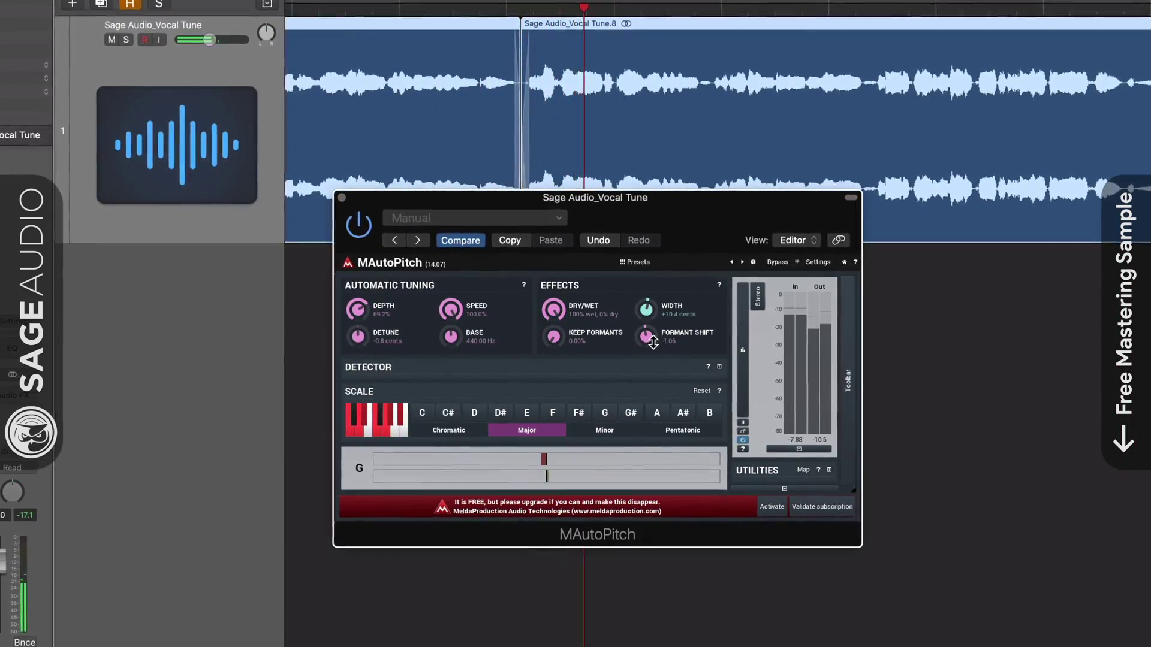
left_click_drag(646, 336, 647, 247)
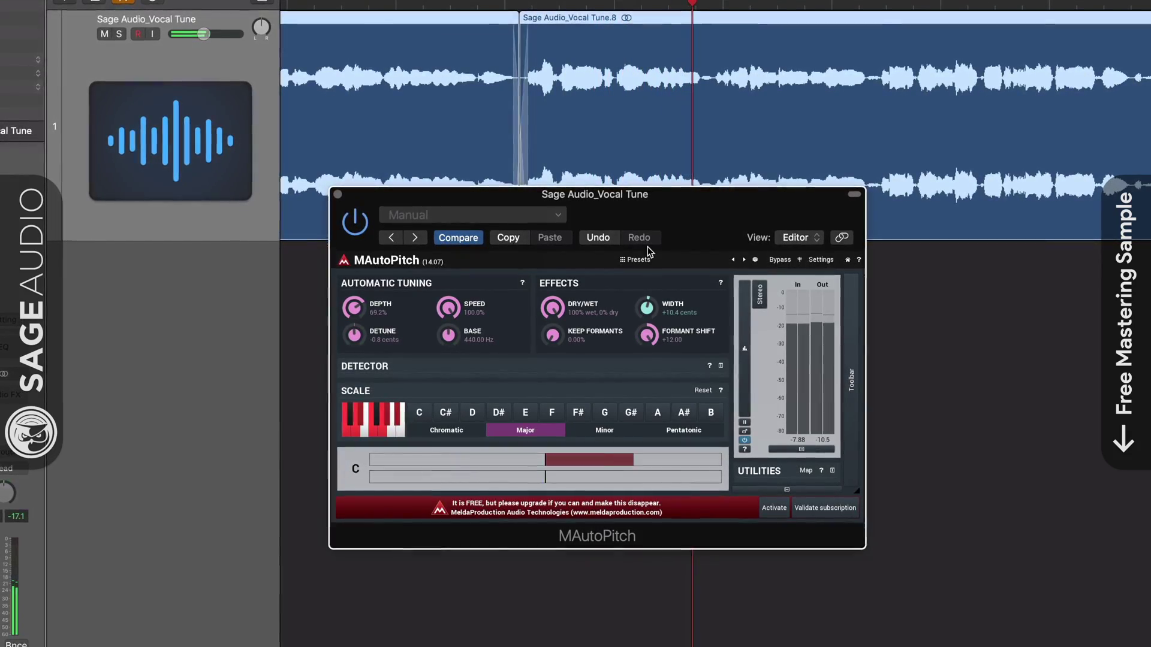
mouse_move(646, 334)
left_mouse_down()
mouse_move(647, 360)
mouse_move(646, 324)
left_mouse_up()
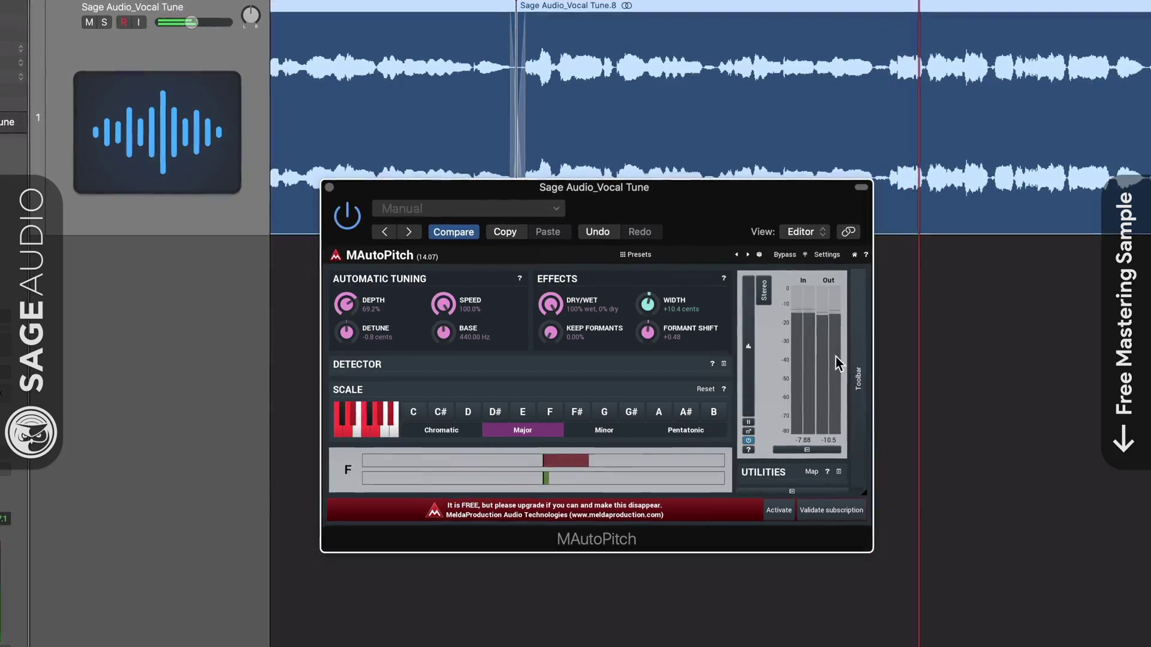
Step: Enable AGC and Limiter and set channel processing to Side only
left_click(858, 378)
left_click(871, 292)
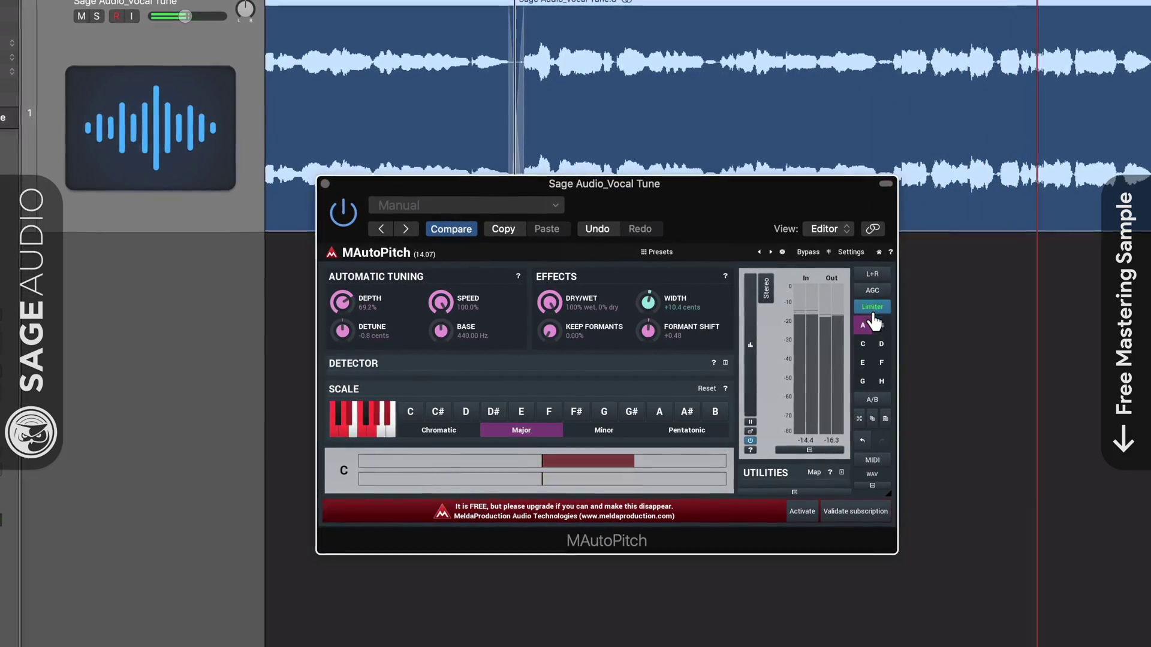
left_click(872, 308)
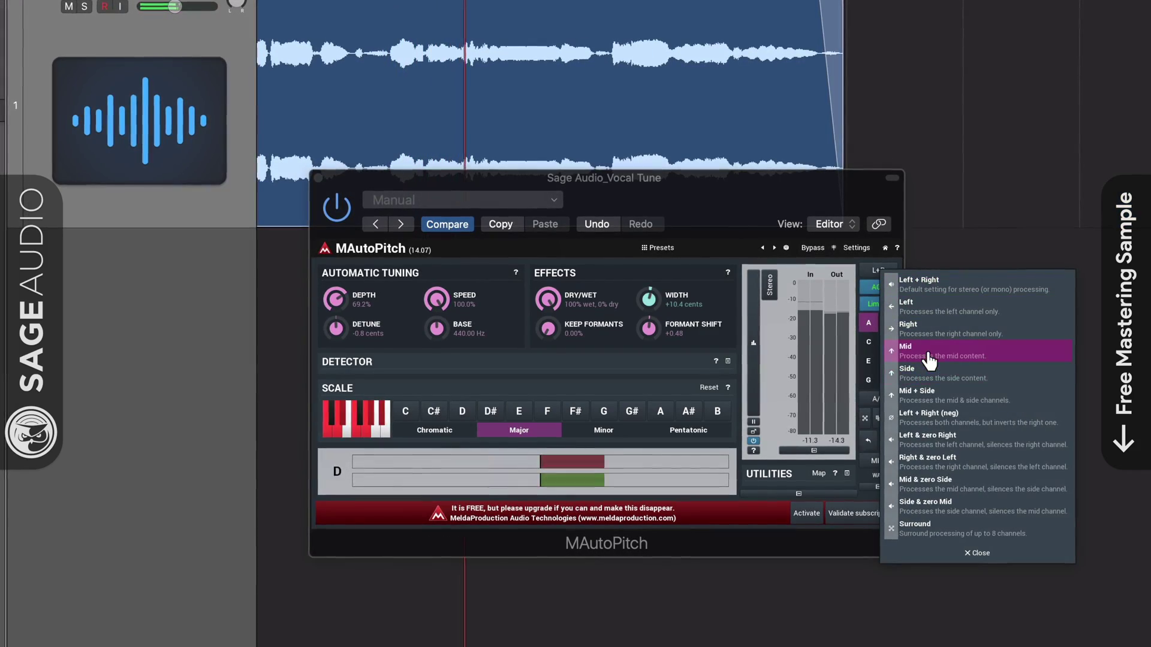
left_click(928, 351)
left_click(888, 273)
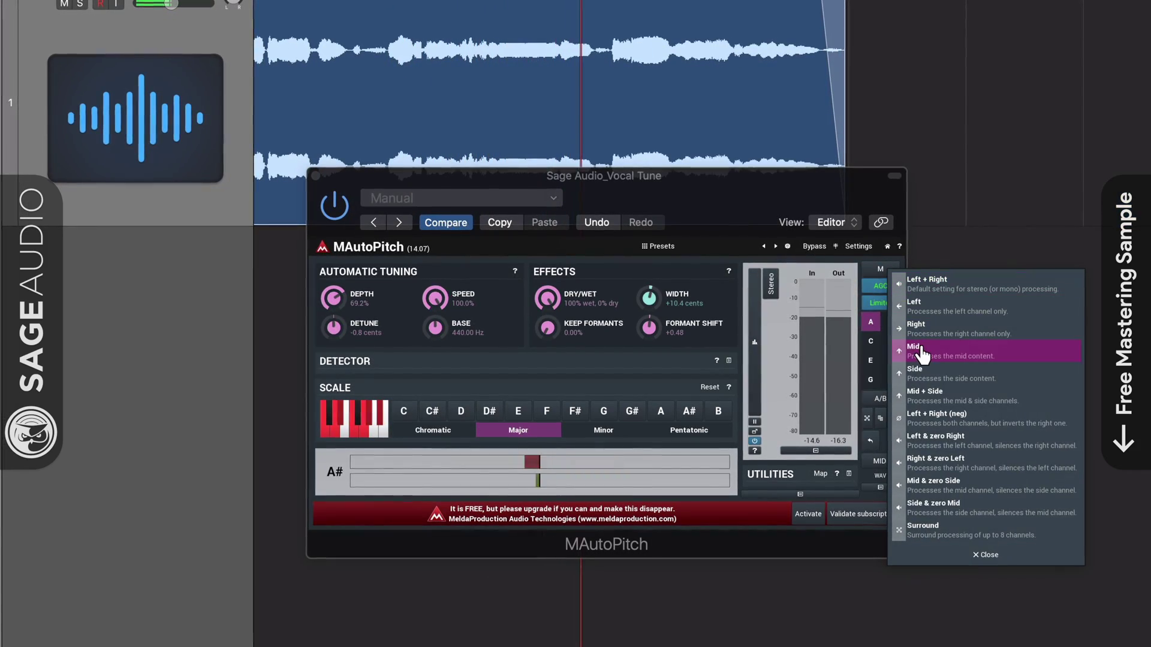
left_click(918, 359)
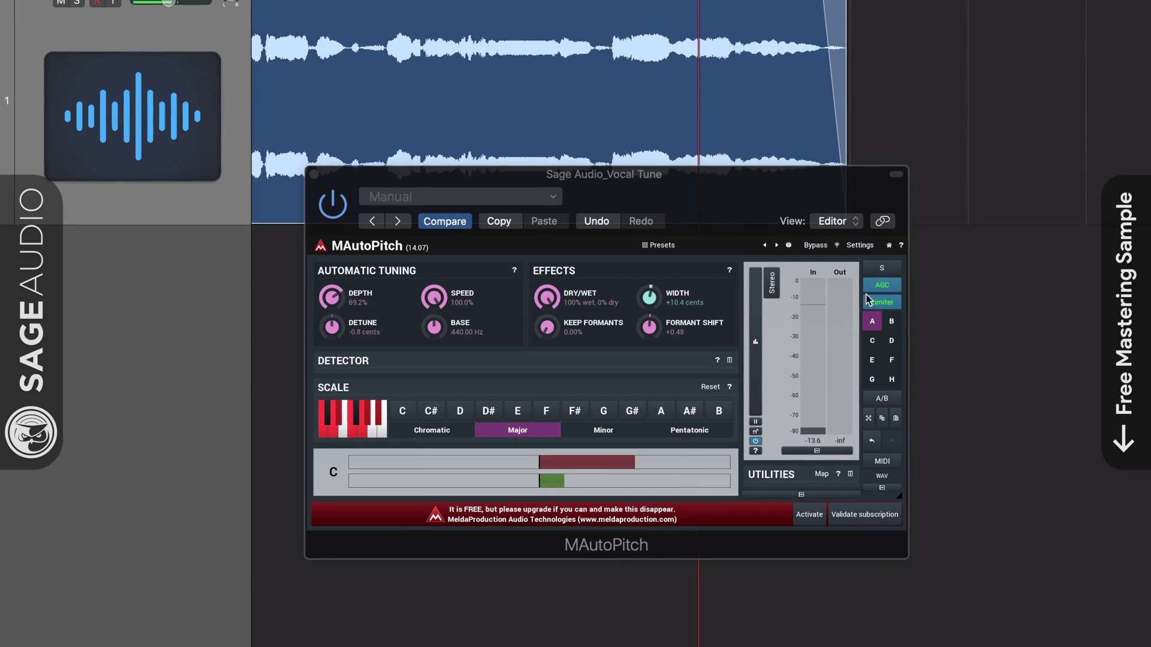
left_click(882, 268)
Step: Choose Mid channel mode in MAutoPitch and turn Pitchproof's Blend toward Dry
left_click(925, 353)
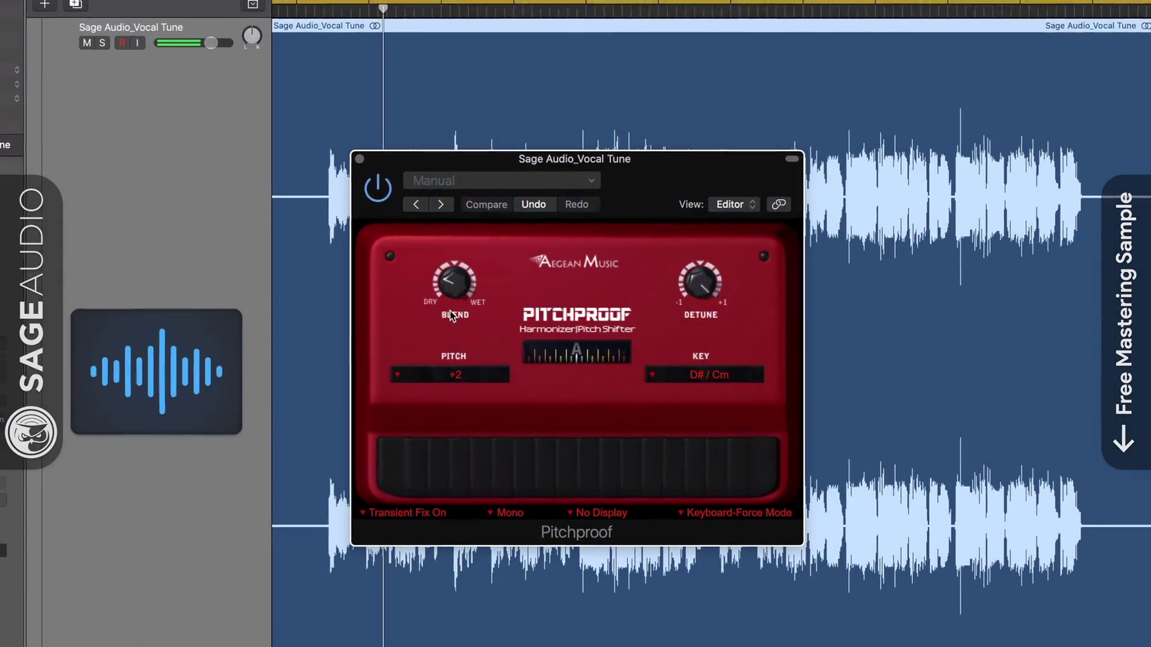
mouse_move(464, 283)
left_mouse_down()
mouse_move(446, 296)
mouse_move(462, 280)
left_mouse_up()
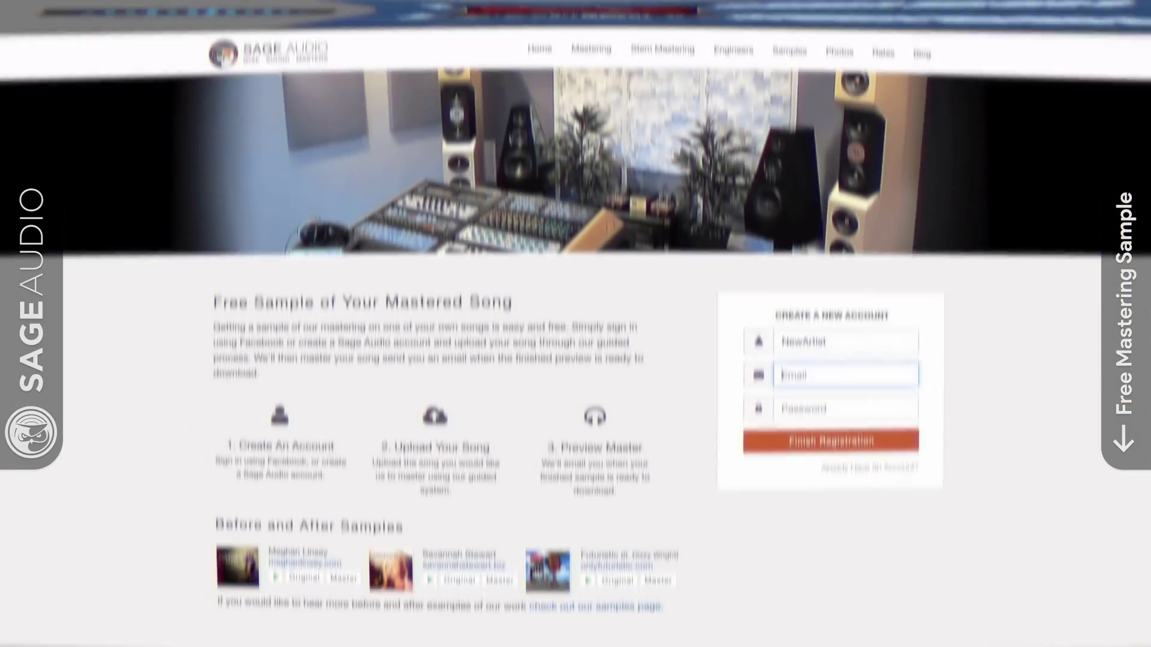
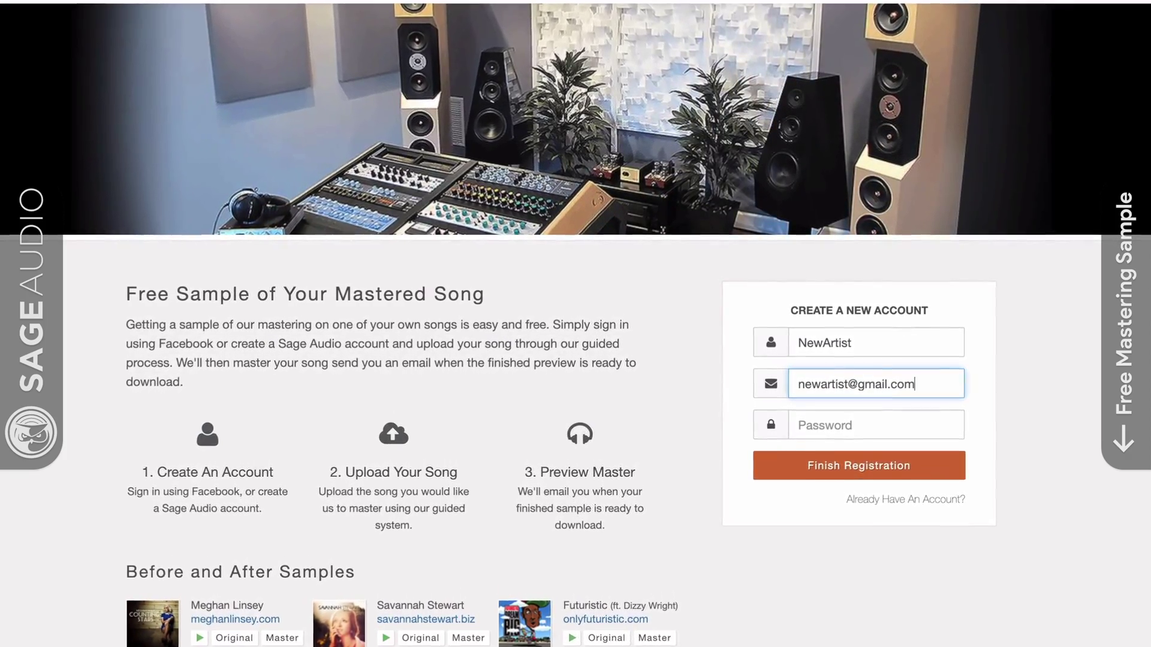
Step: Enter the new account's e-mail address and password
left_click(873, 421)
type("p")
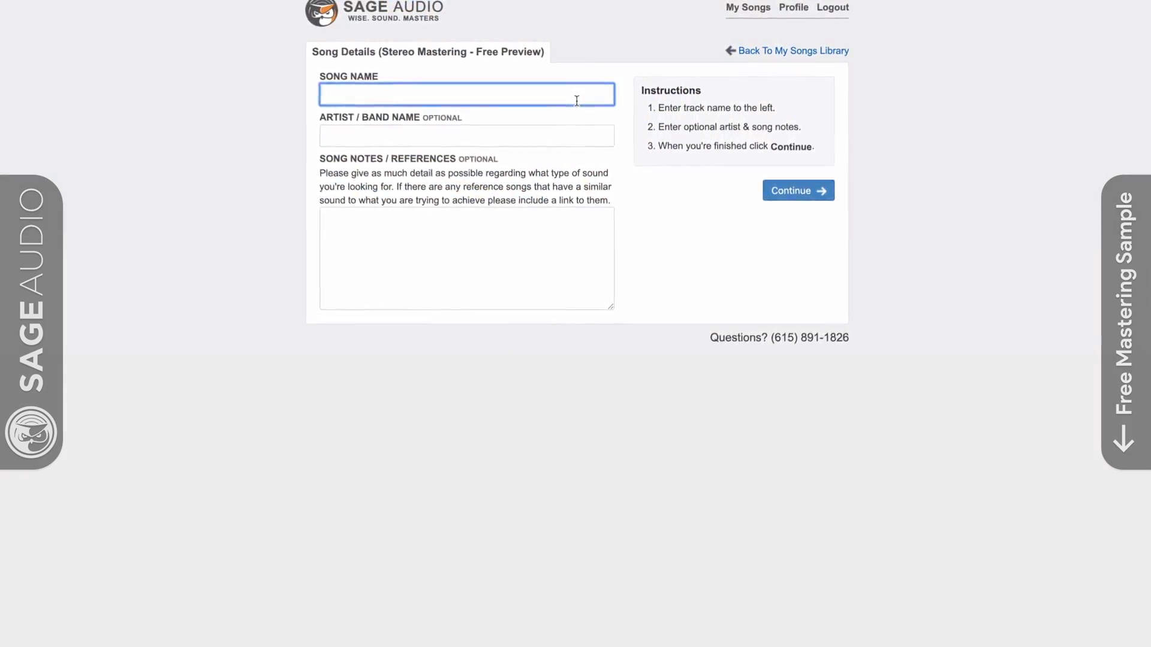
Step: Type 'New S' as the song name and start the artist name with 'New'
type("New Song")
left_click(300, 150)
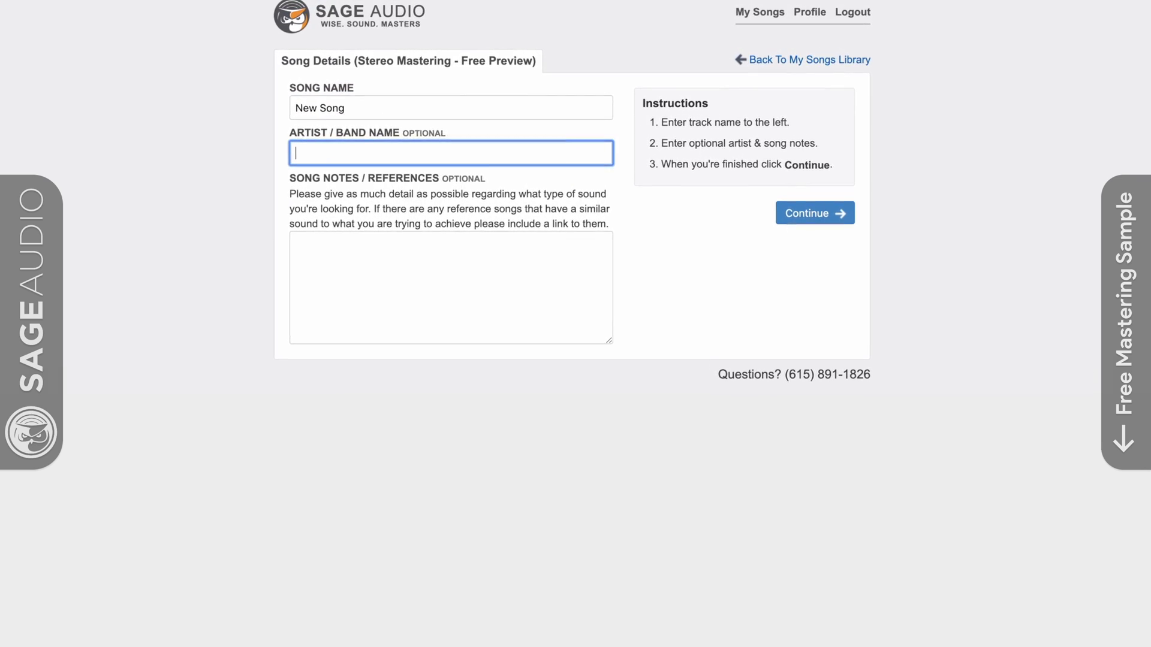
type("N")
type("ew")
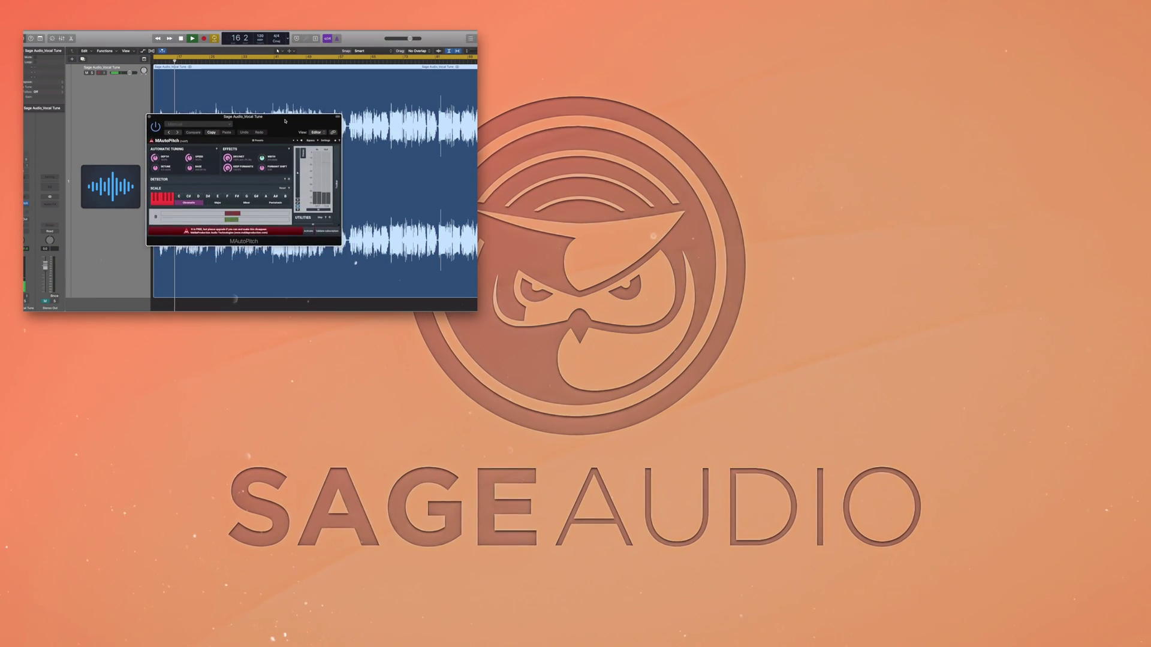
Step: Enter the new account's e-mail address and a password in Sage Audio's Create a New Account form
left_click_drag(286, 119, 286, 122)
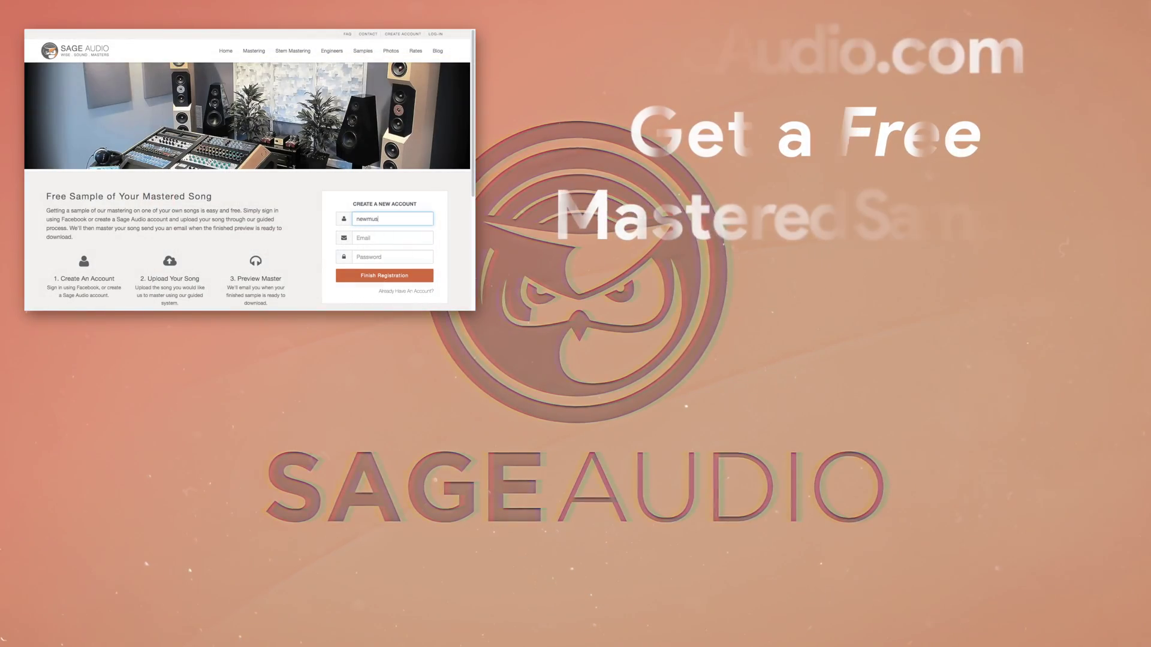
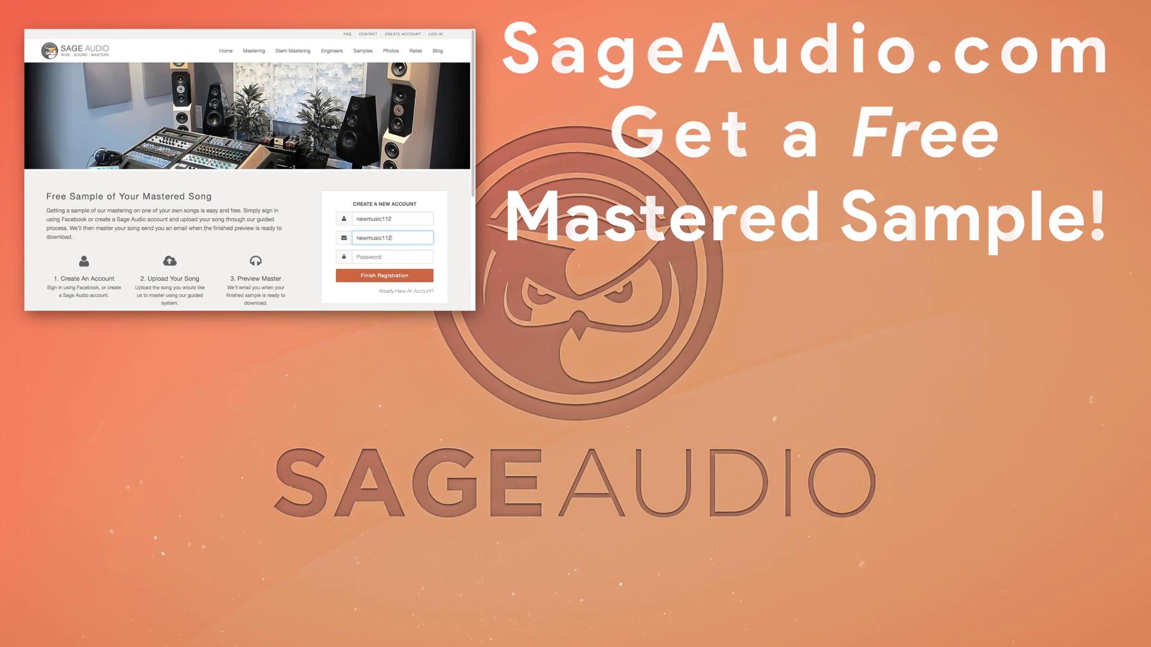
key("Tab")
type("passwor")
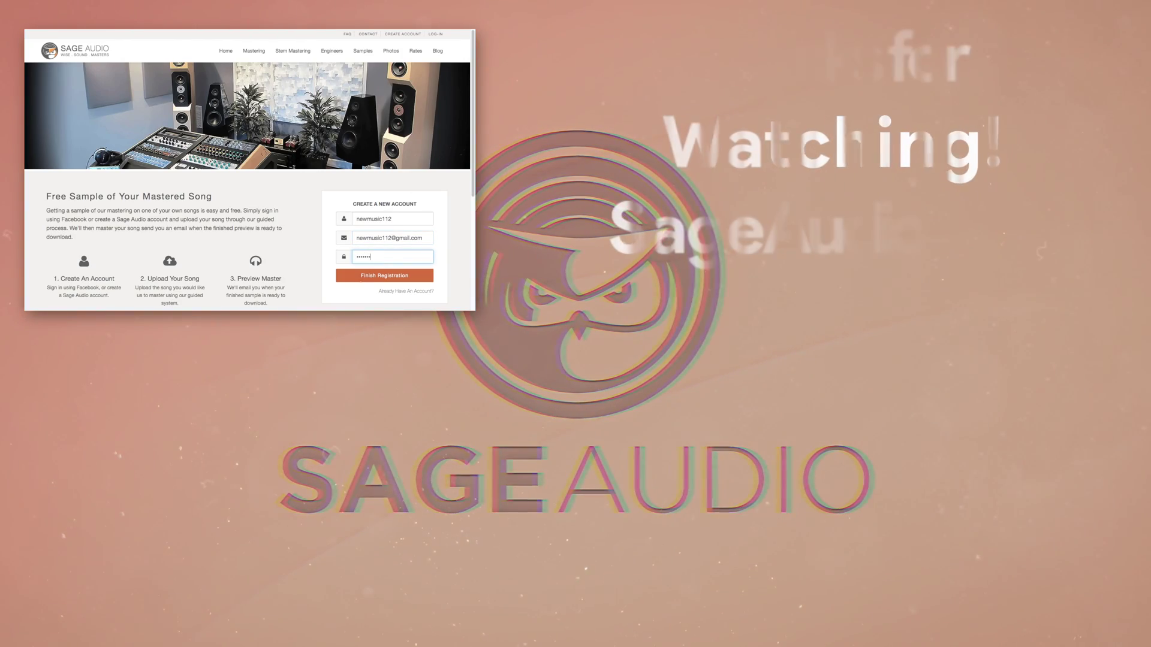